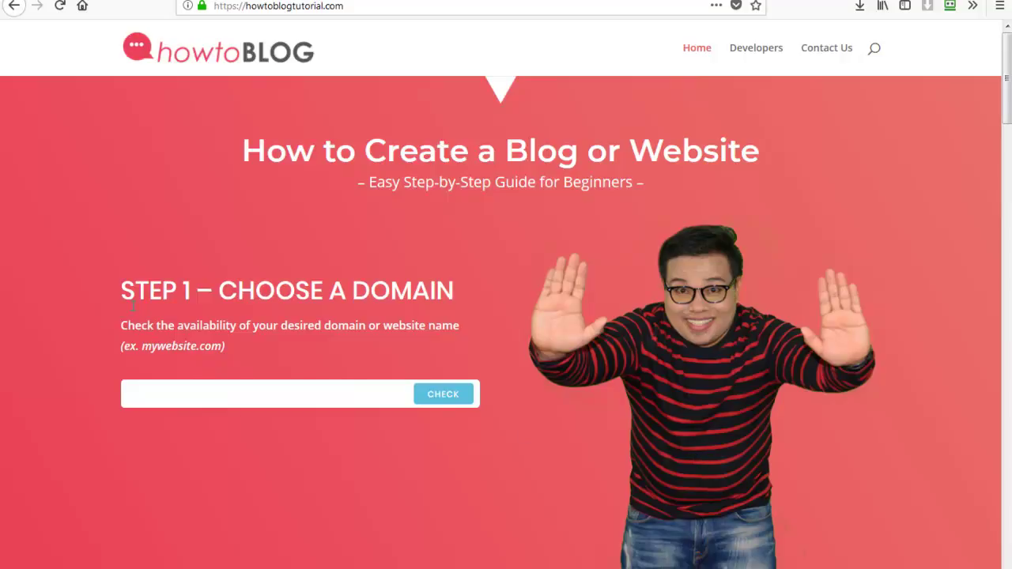
# Step: Check that abckidrhymes.com is available, then go to the guide's Step 2 hosting section
pyautogui.click(158, 392)
pyautogui.write('abckidrhymes.com')
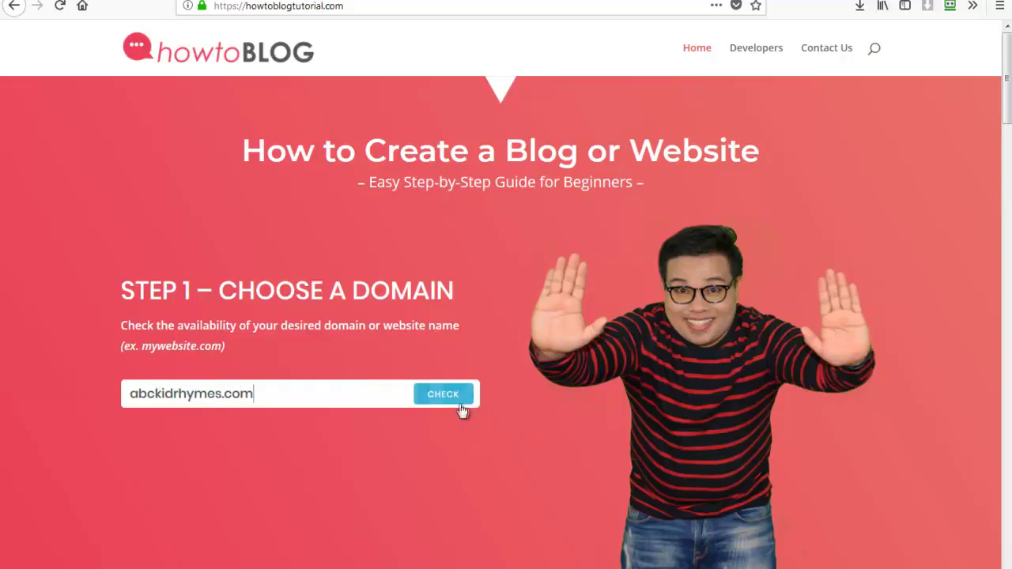
pyautogui.click(450, 401)
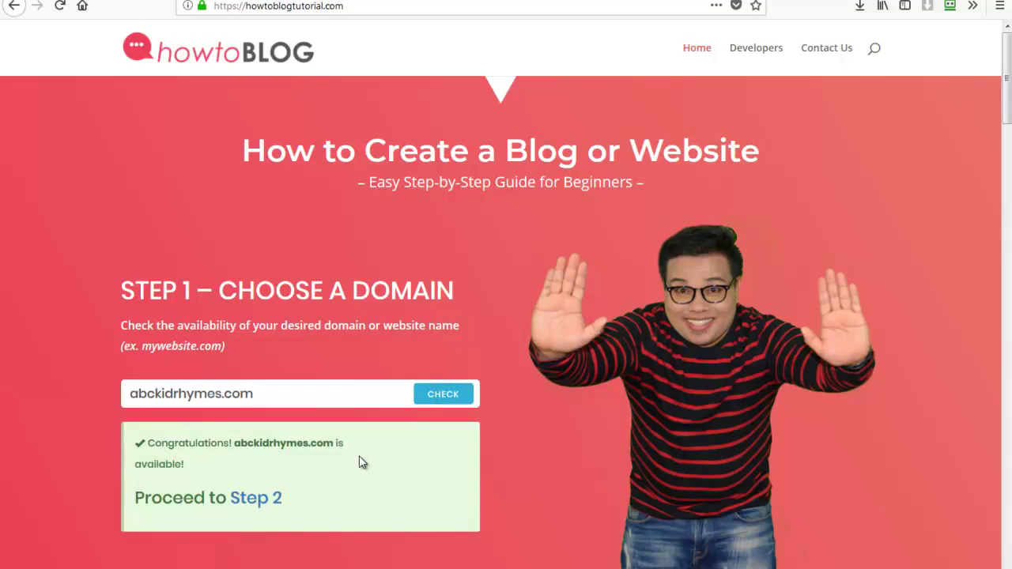
pyautogui.click(266, 500)
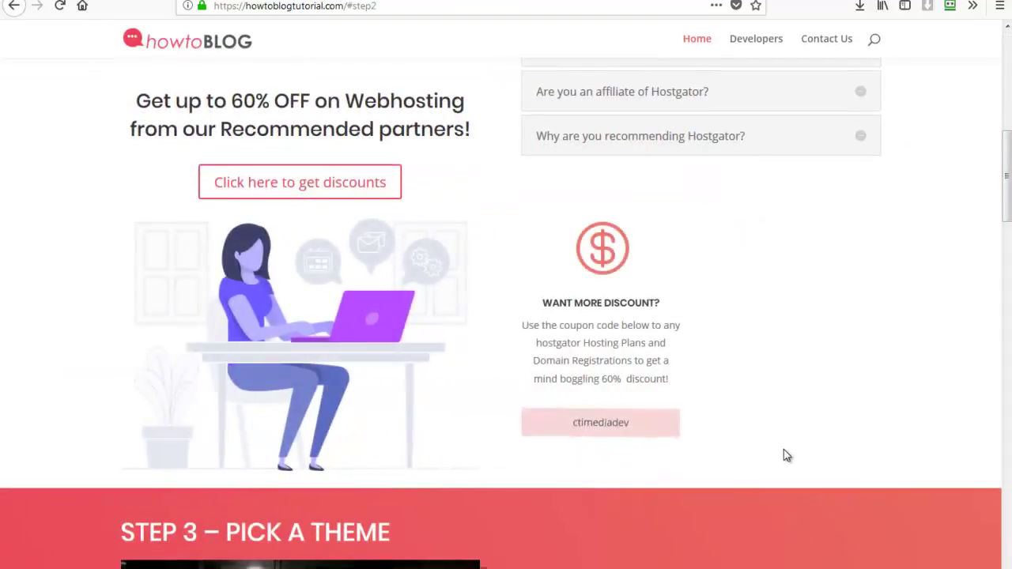
# Step: Follow the discounted HostGator offer and order the Baby plan, ready to enter a domain
pyautogui.scroll(2, 784, 455)
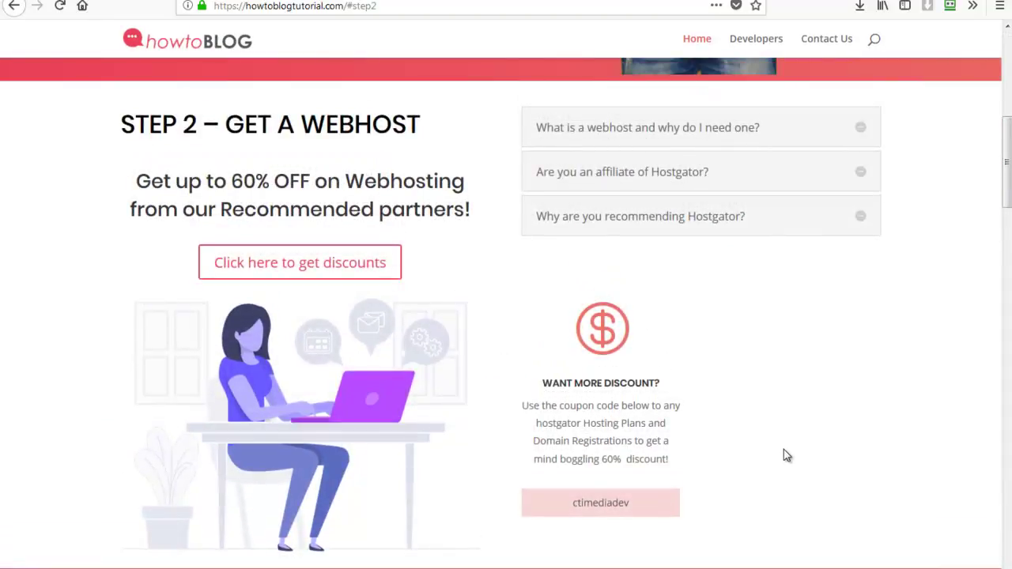
pyautogui.click(322, 273)
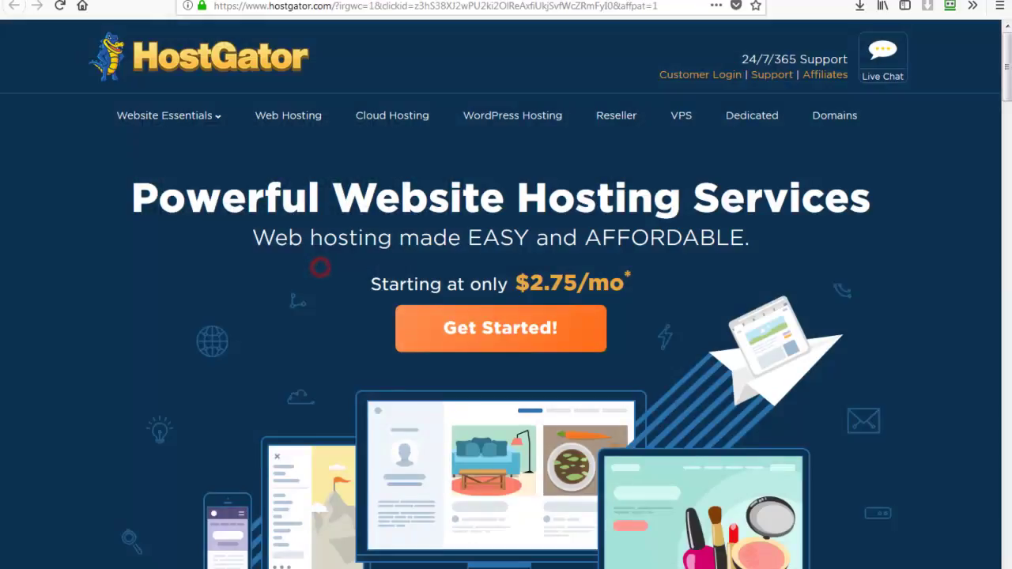
pyautogui.click(501, 353)
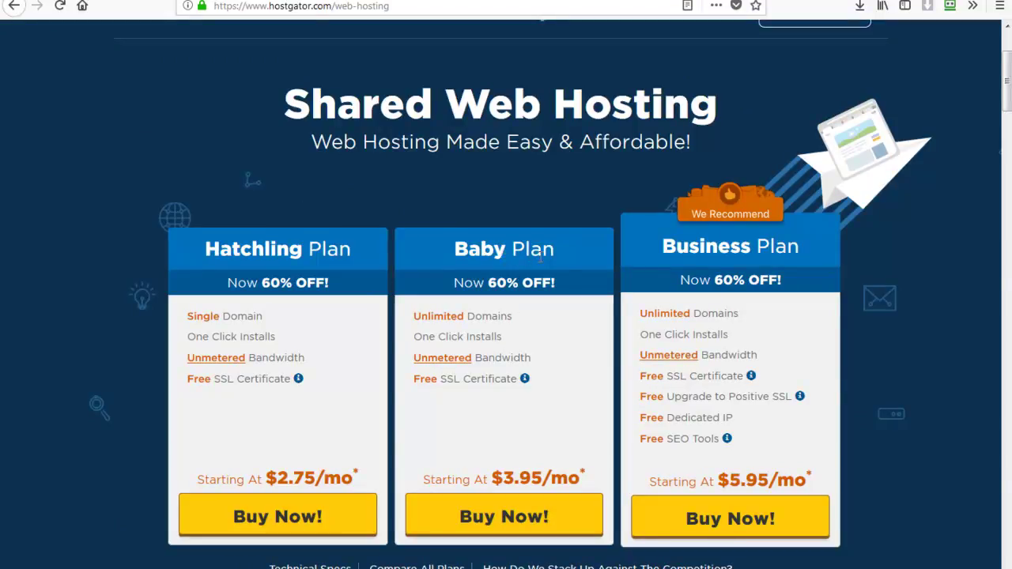
pyautogui.click(506, 519)
pyautogui.click(375, 282)
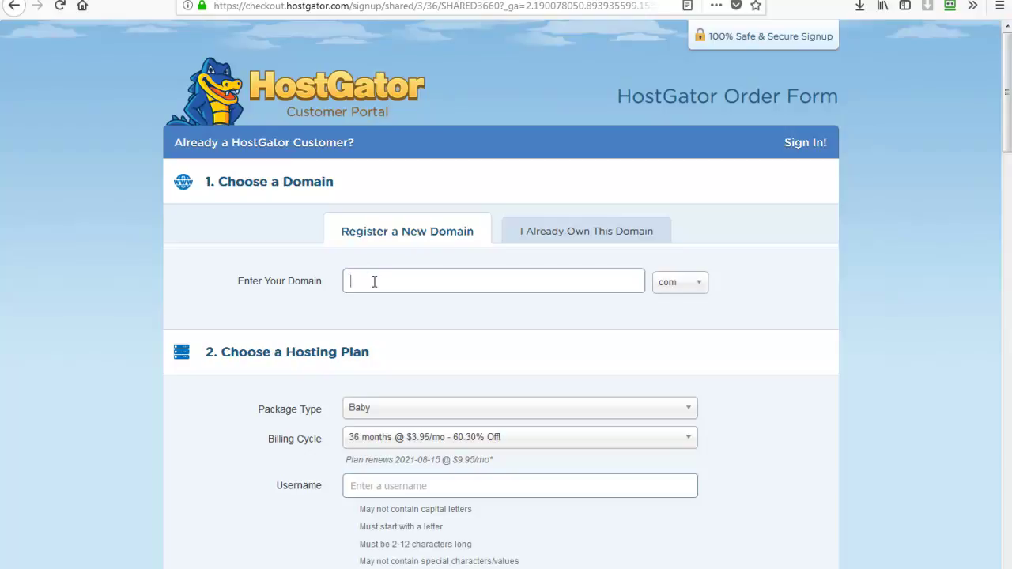
# Step: Register abckidrhymes.com at $12.95/yr as the primary domain, unticking Domain Privacy Protection
pyautogui.write('abckidrhymes')
pyautogui.click(397, 322)
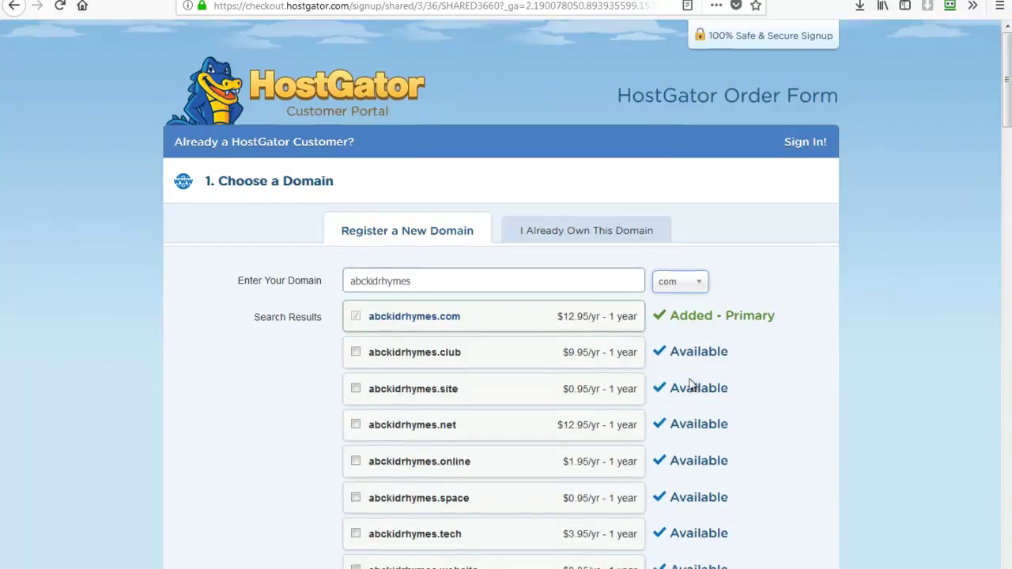
pyautogui.scroll(-5, 691, 380)
pyautogui.scroll(-3, 690, 380)
pyautogui.scroll(-1, 692, 385)
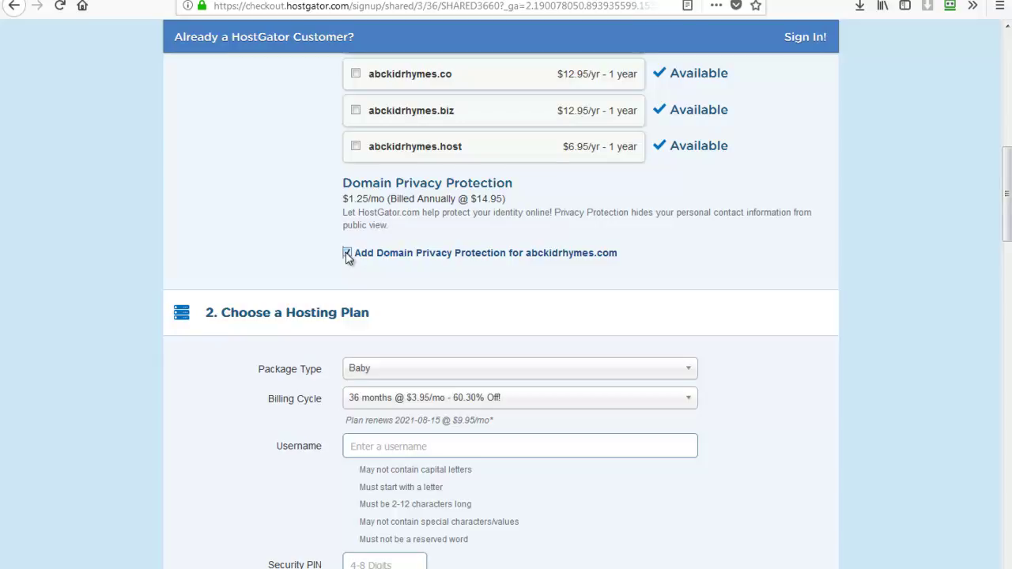
pyautogui.click(347, 253)
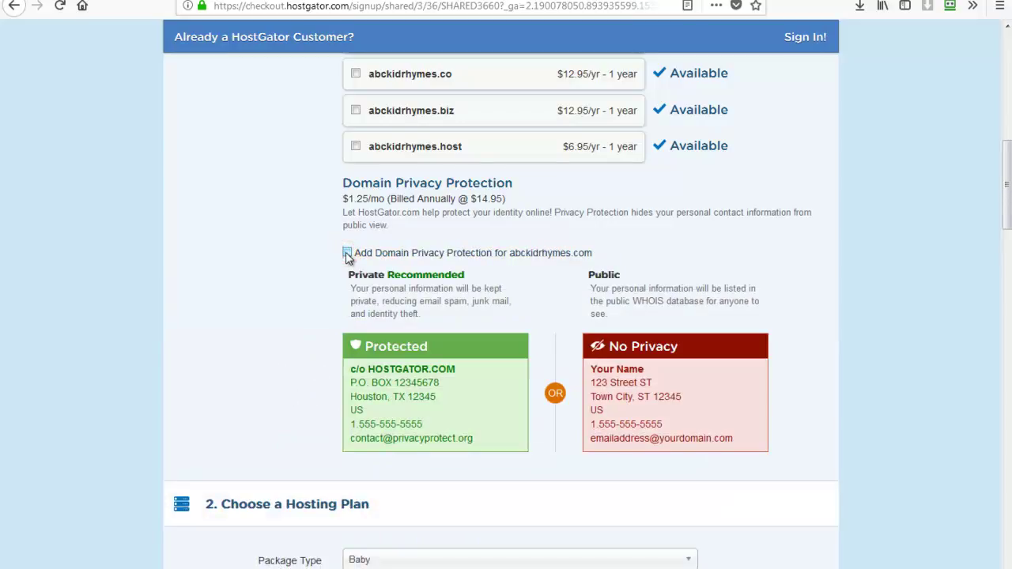
pyautogui.scroll(-3, 340, 287)
pyautogui.scroll(-3, 340, 286)
pyautogui.scroll(3, 296, 287)
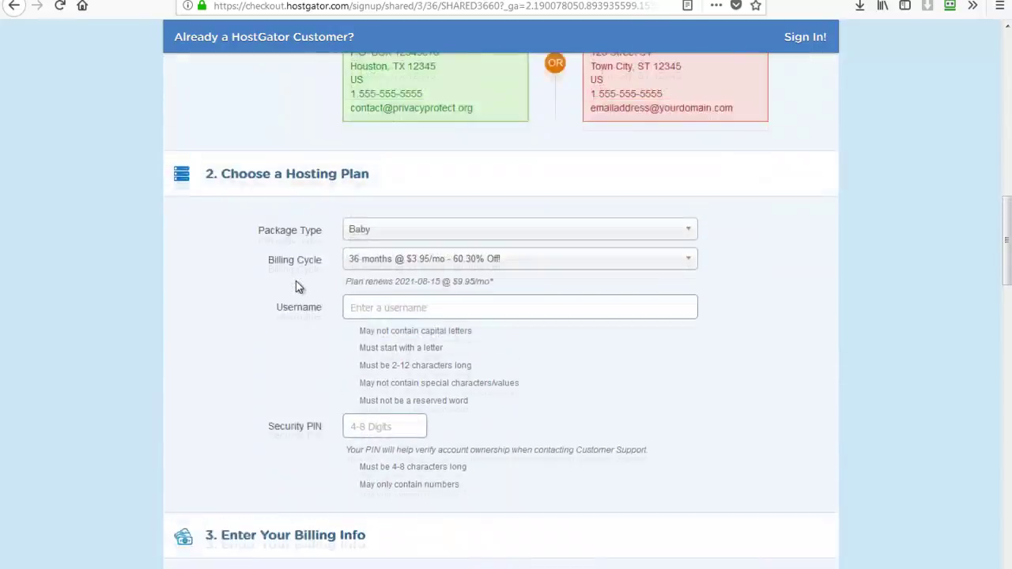
# Step: Switch billing to 12 months at $8.95/mo and enter the account username and security PIN
pyautogui.click(525, 272)
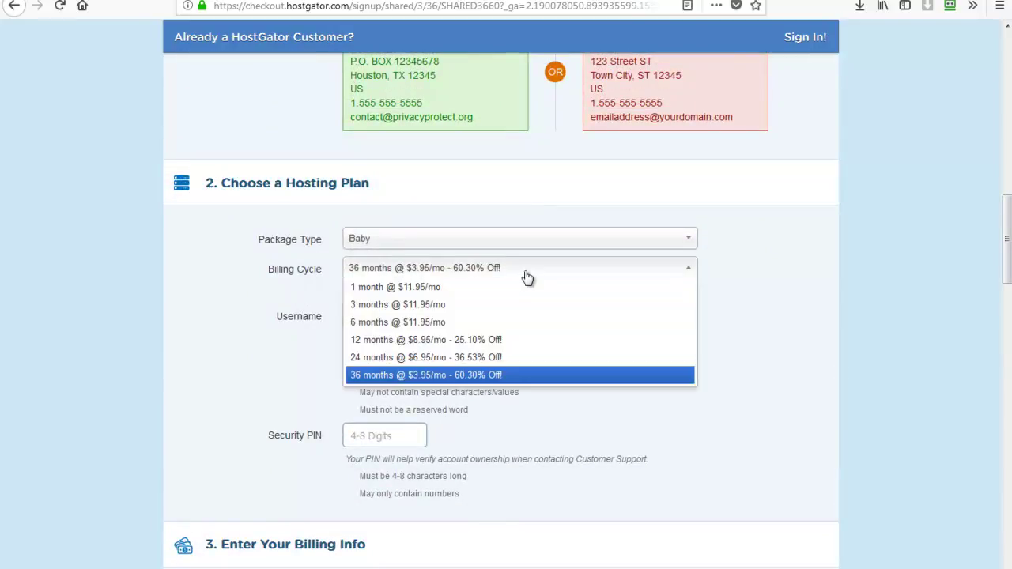
pyautogui.click(417, 347)
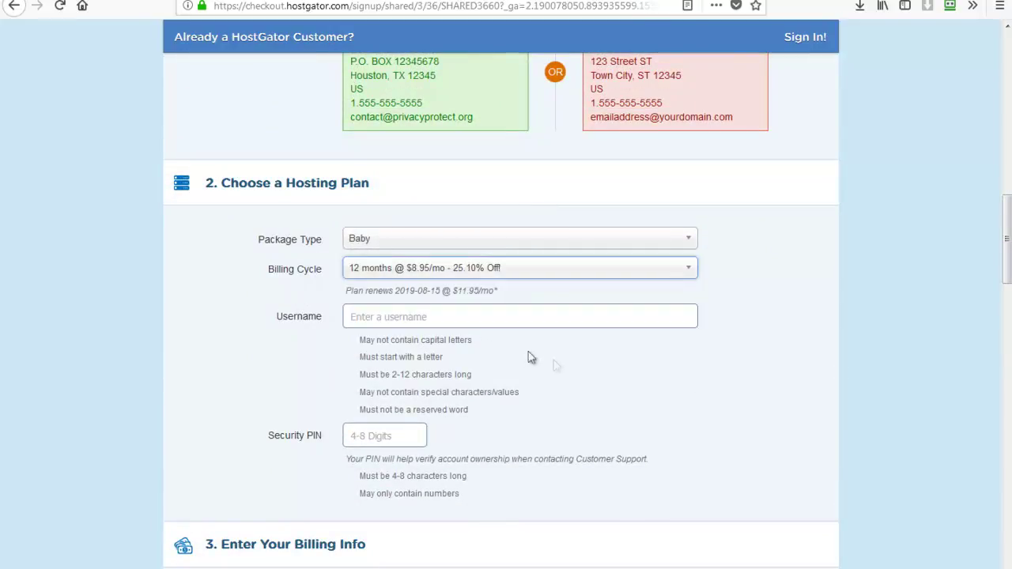
pyautogui.click(405, 313)
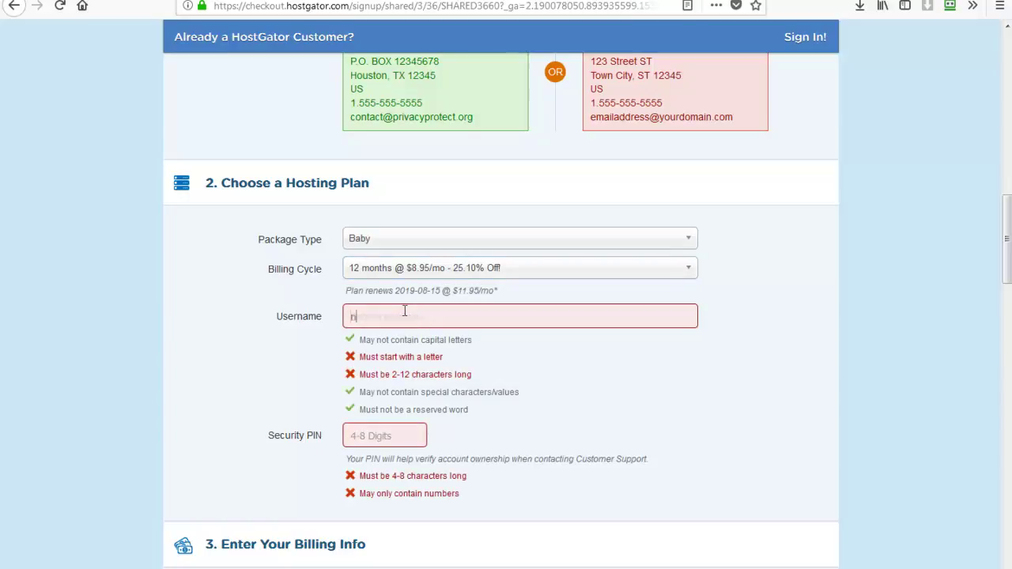
pyautogui.write('nathan')
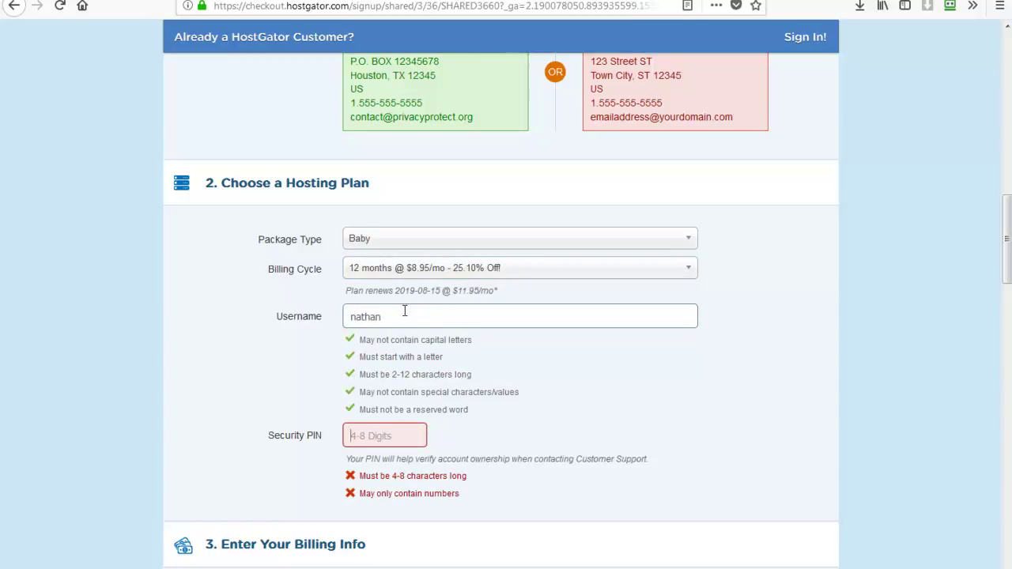
pyautogui.press('Tab')
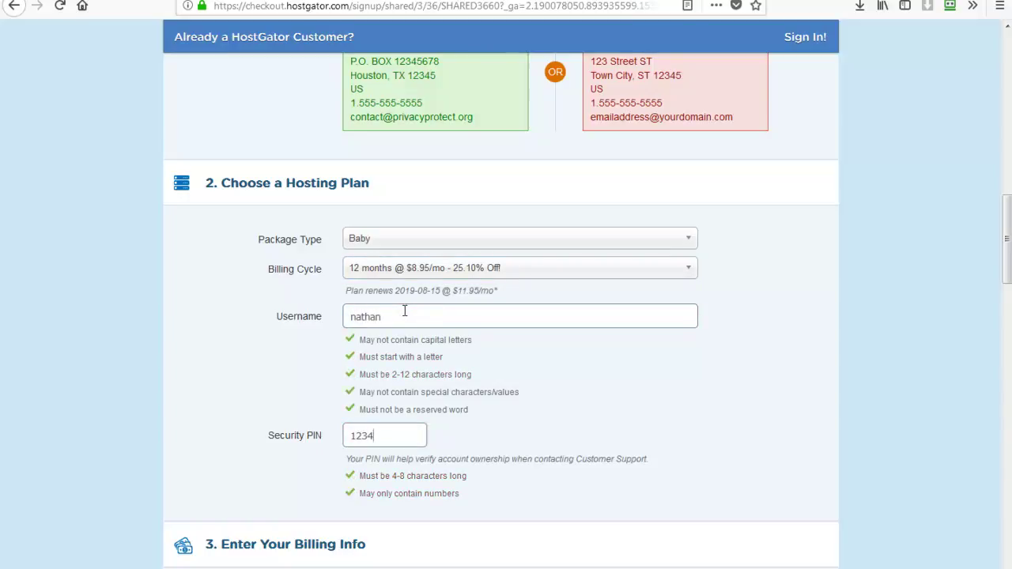
# Step: Fill in the billing e-mail twice, first and last name and company, choosing PayPal as payment
pyautogui.scroll(-5, 405, 312)
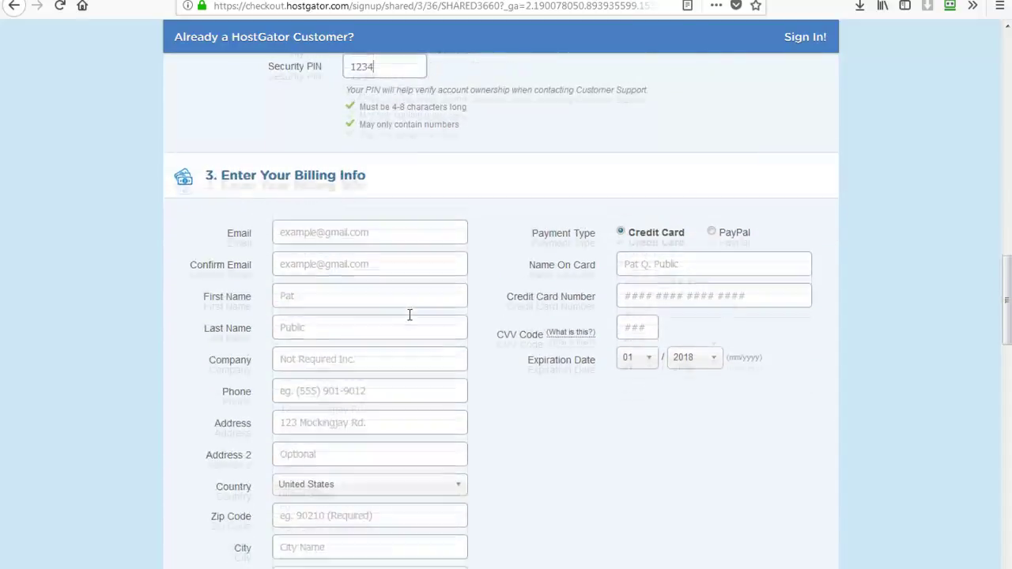
pyautogui.click(324, 202)
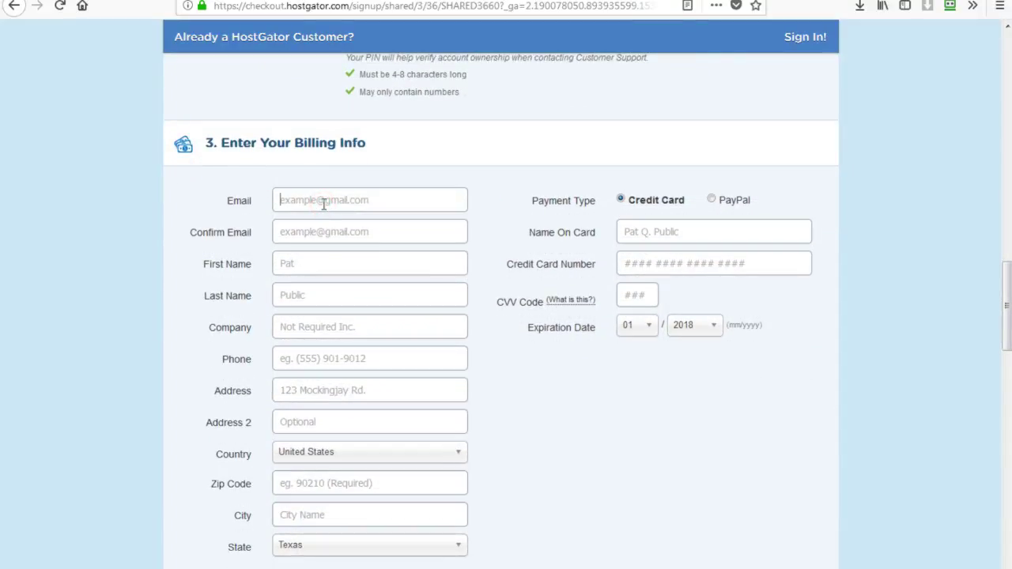
pyautogui.press('Tab')
pyautogui.press('Tab')
pyautogui.press('Tab')
pyautogui.press('Tab')
pyautogui.write('CTI MED')
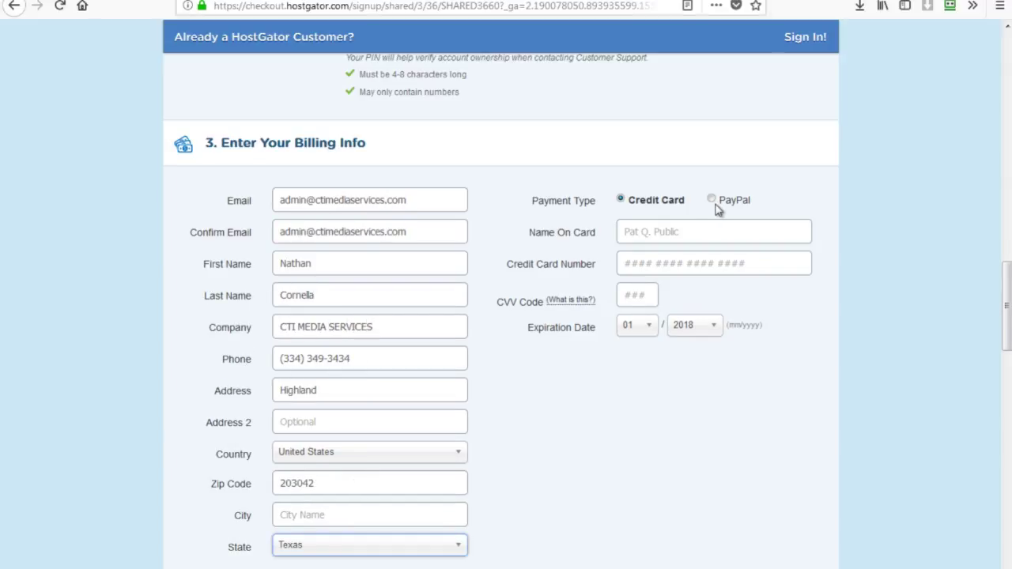
pyautogui.click(713, 200)
# Step: Remove the SiteLock monitoring and CodeGuard backup add-ons from the order
pyautogui.scroll(-6, 673, 372)
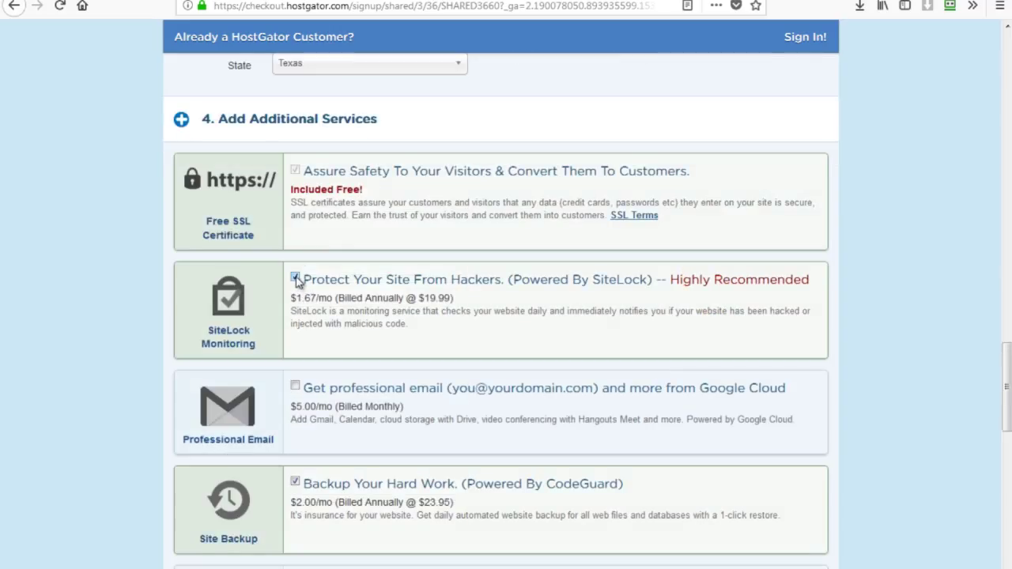
pyautogui.click(295, 279)
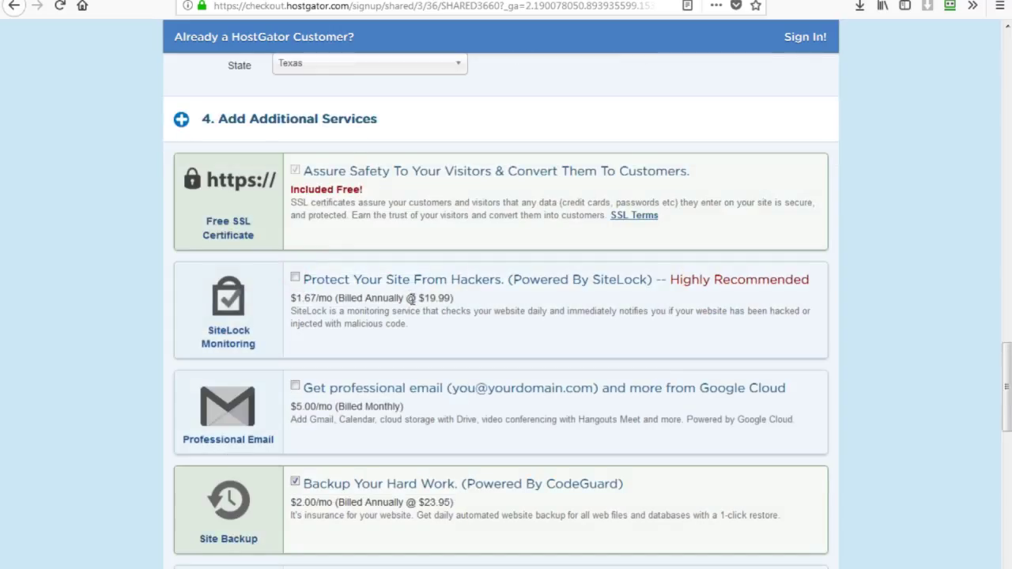
pyautogui.scroll(-2, 411, 301)
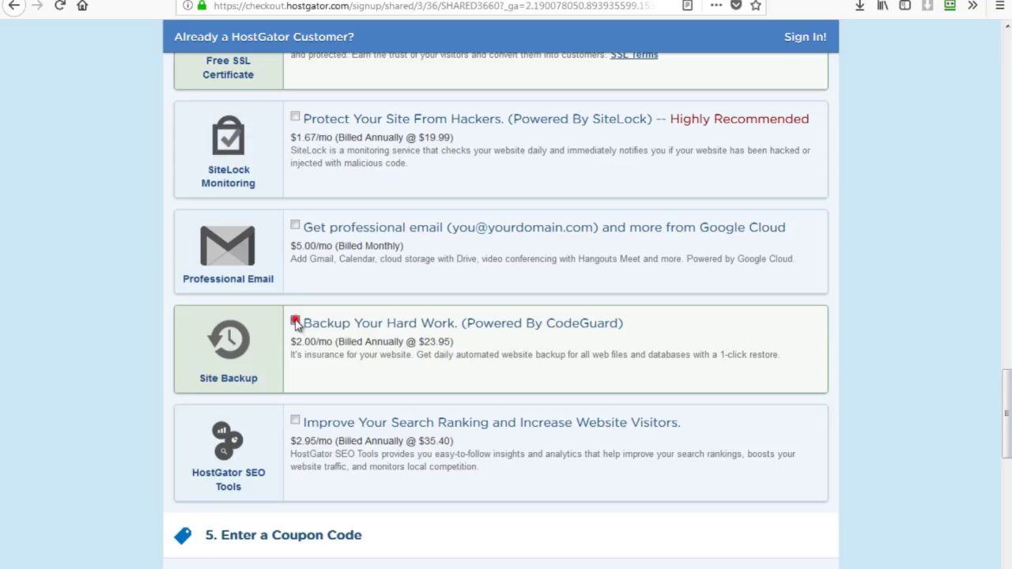
pyautogui.click(295, 323)
pyautogui.scroll(-5, 509, 359)
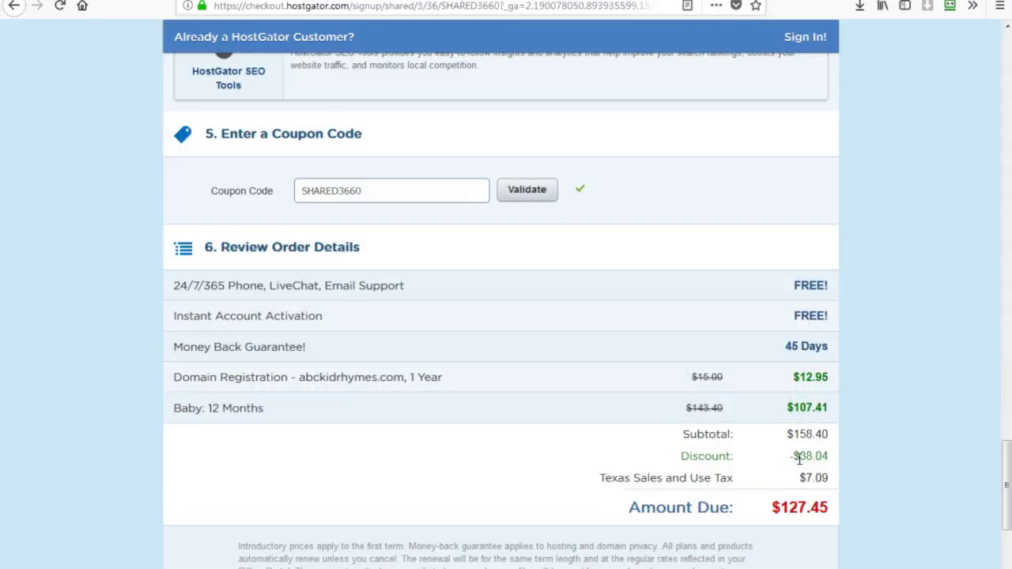
# Step: Copy the ctimediadev coupon from the guide into Coupon Code and validate it
pyautogui.moveTo(791, 457); pyautogui.dragTo(837, 461)
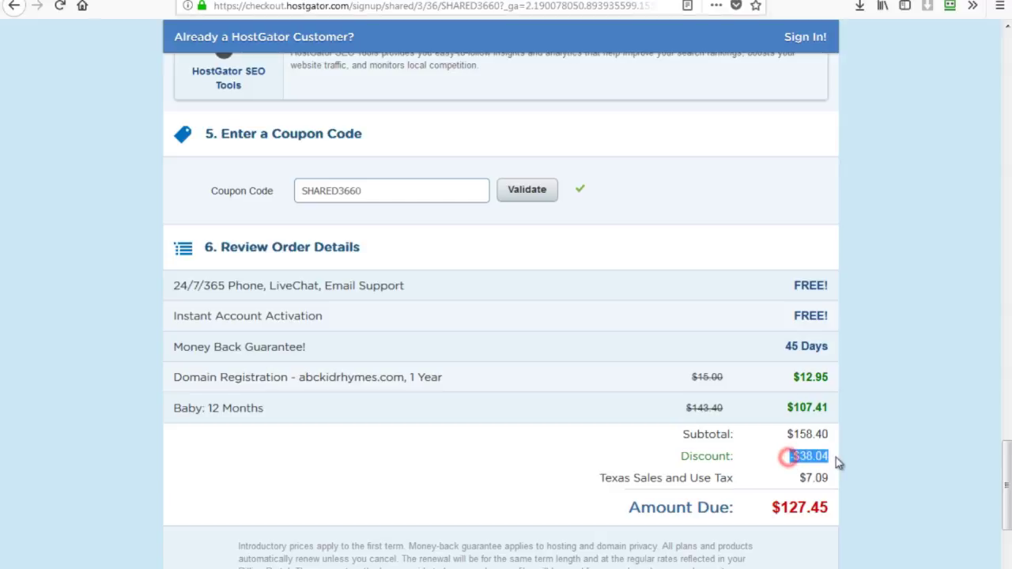
pyautogui.click(769, 455)
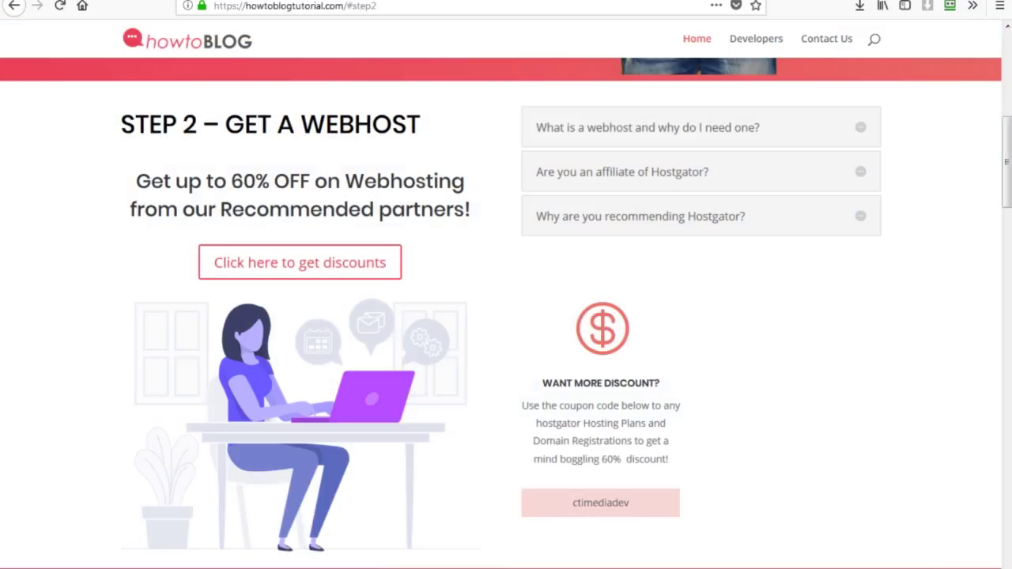
pyautogui.click(141, 2)
pyautogui.moveTo(563, 506); pyautogui.dragTo(639, 508)
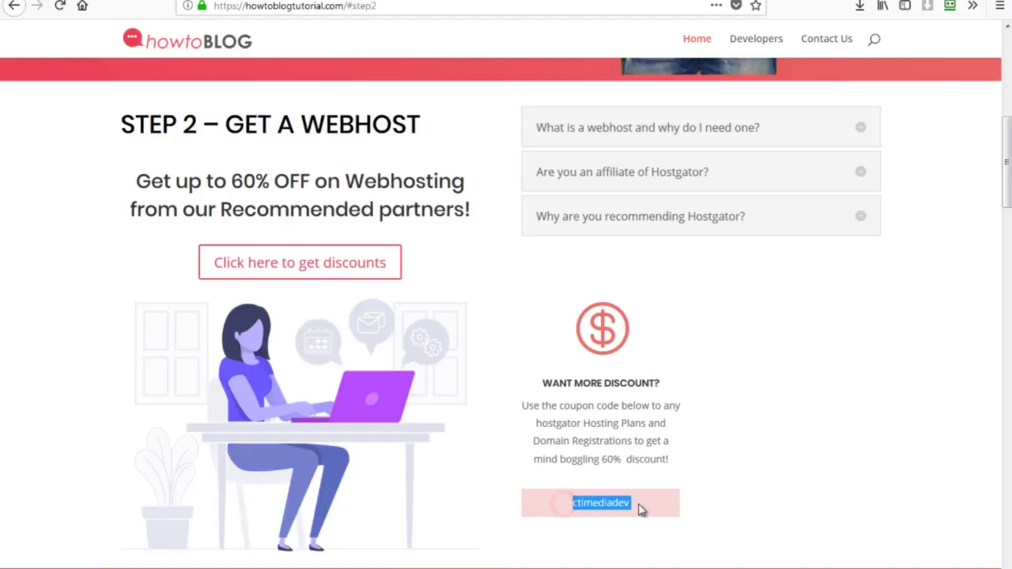
pyautogui.hotkey('ctrl', 'c')
pyautogui.click(269, 2)
pyautogui.hotkey('ctrl', 'v')
pyautogui.press('BackSpace')
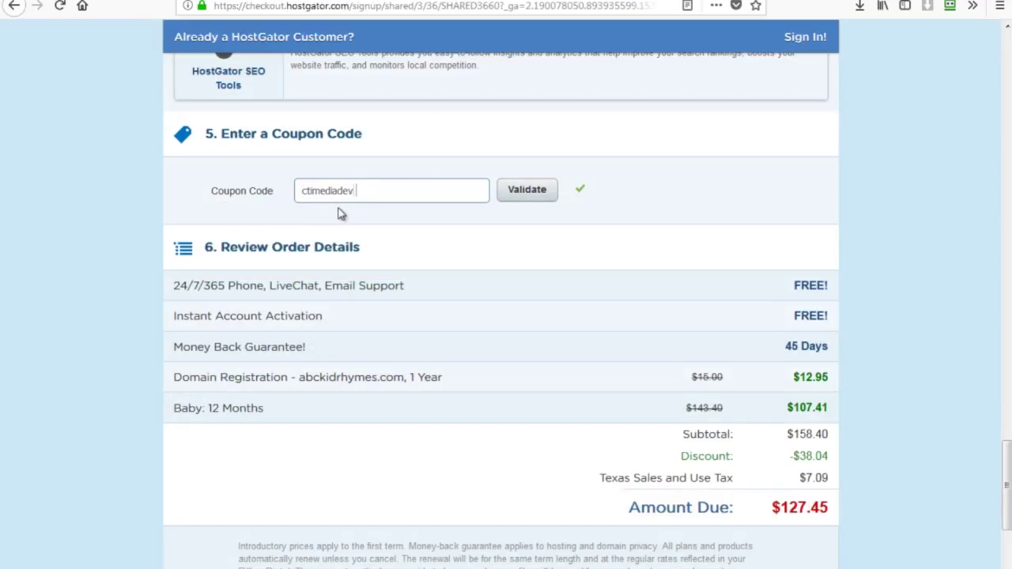
pyautogui.click(534, 198)
pyautogui.click(534, 198)
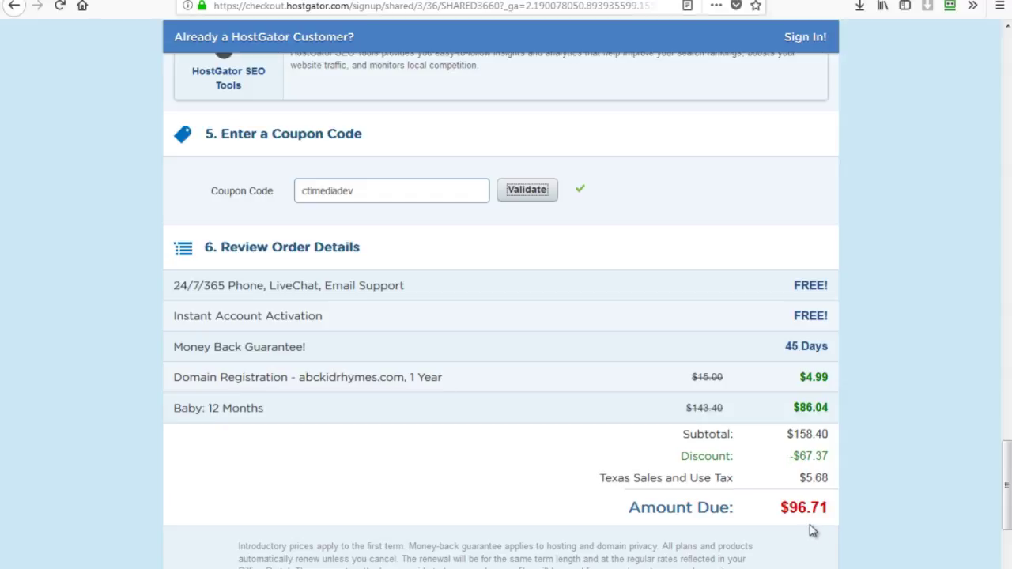
# Step: Accept the terms of service and place the $96.71 hosting order
pyautogui.scroll(-5, 810, 525)
pyautogui.click(465, 293)
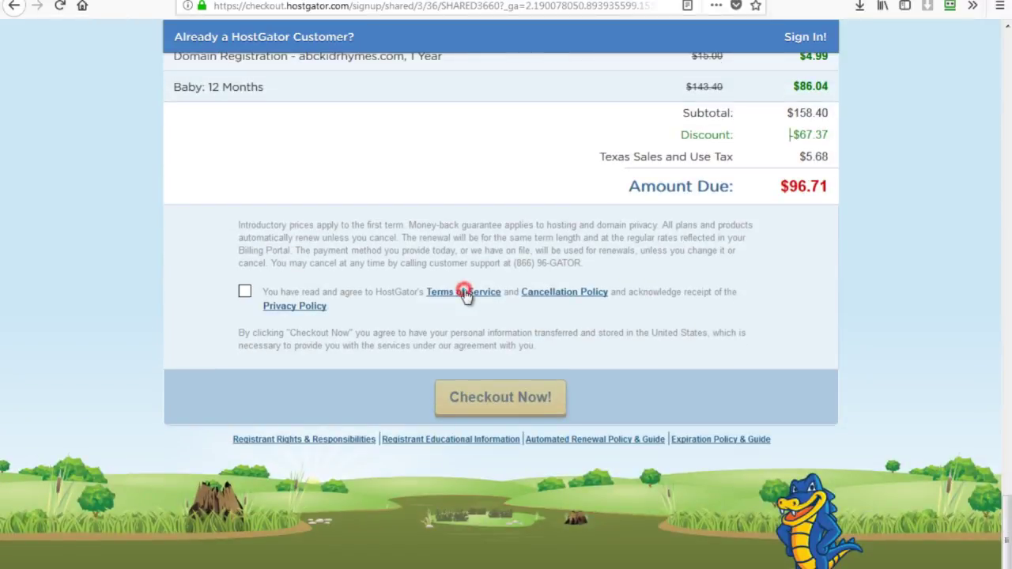
pyautogui.hotkey('ctrl', 'w')
pyautogui.click(244, 291)
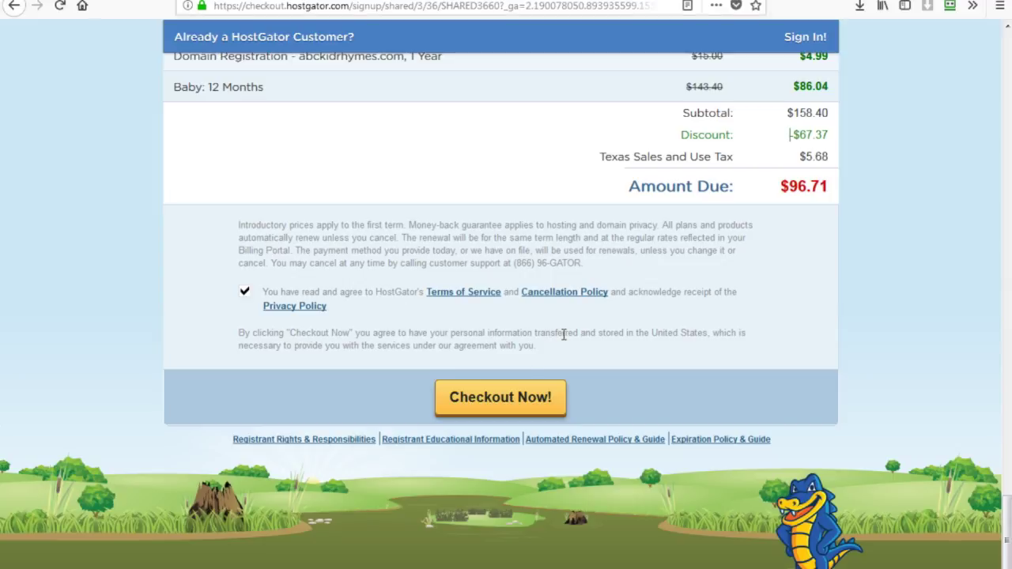
pyautogui.click(507, 407)
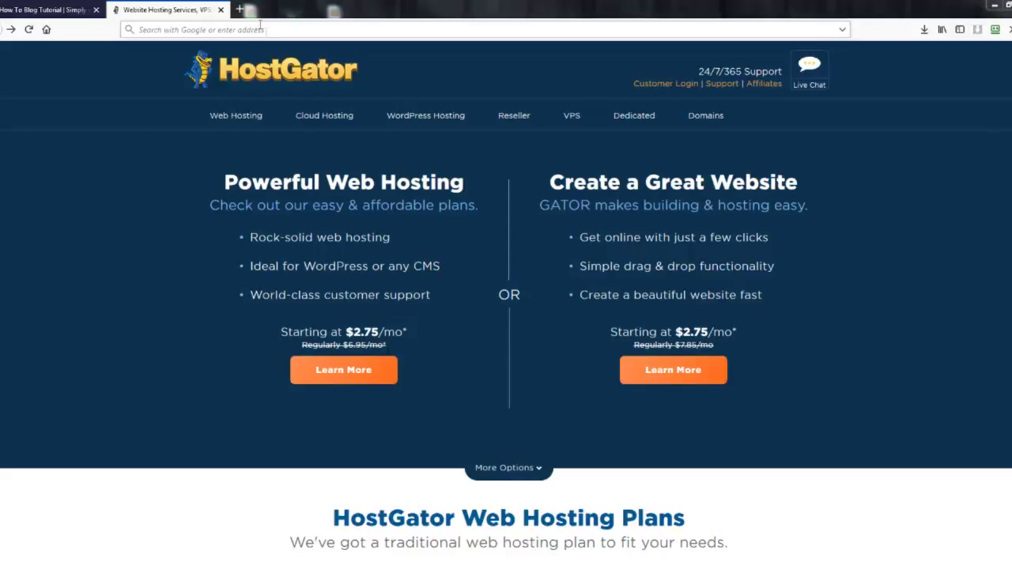
# Step: Go to abckidsrhymes.com:2083 and log in with the cPanel username and password
pyautogui.click(268, 29)
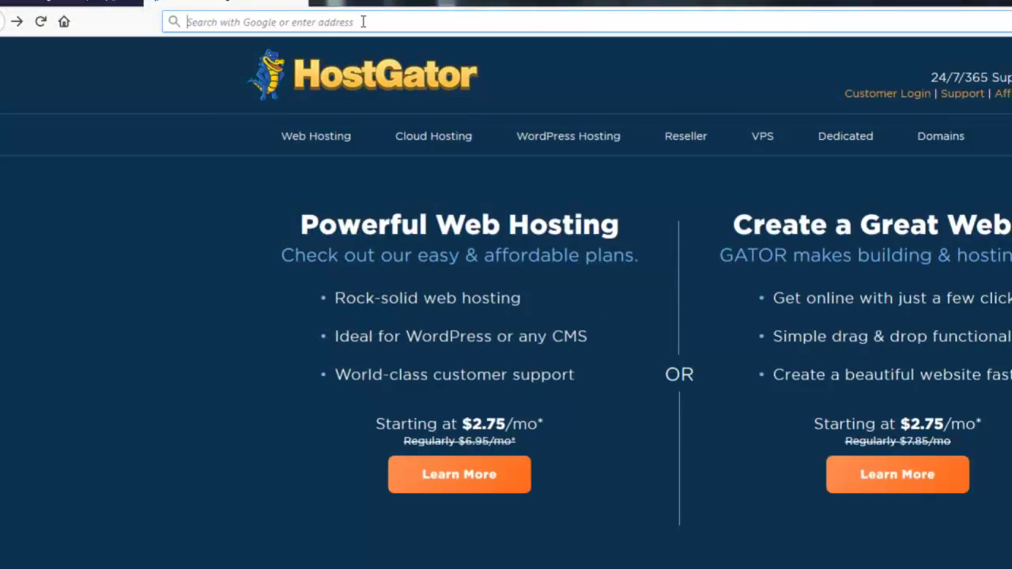
pyautogui.write('abckidsrhymes.com')
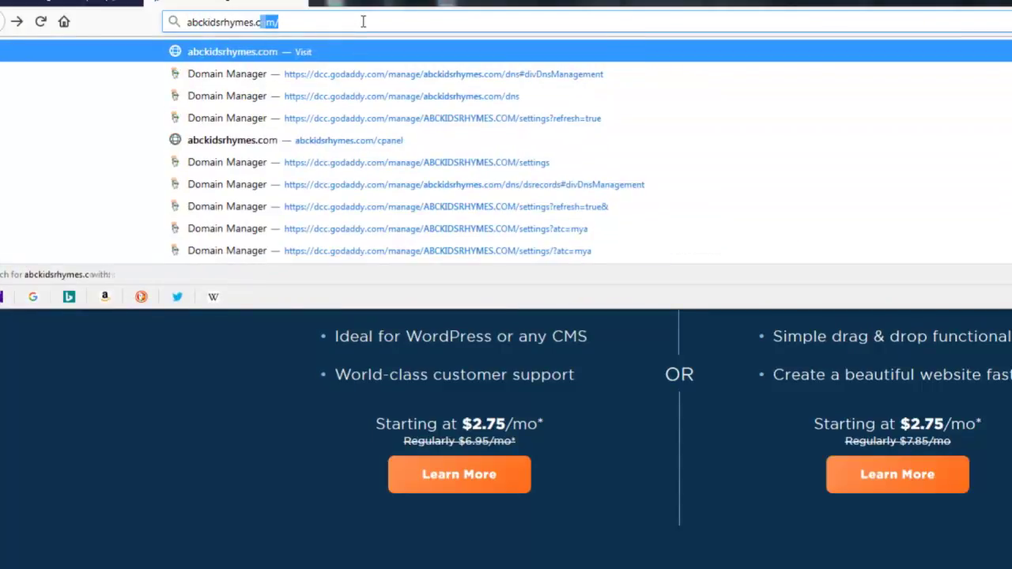
pyautogui.write(':2')
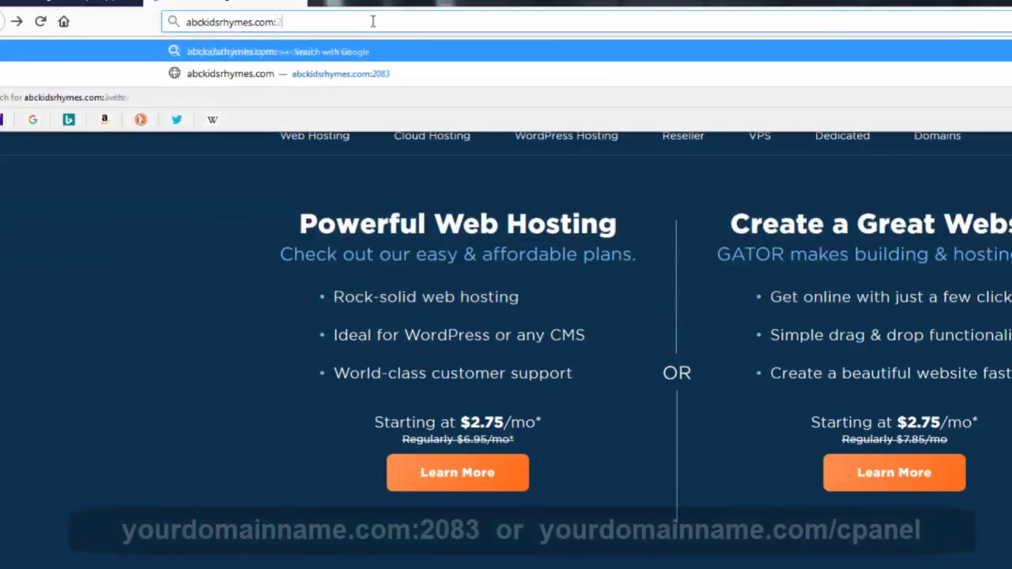
pyautogui.write('083')
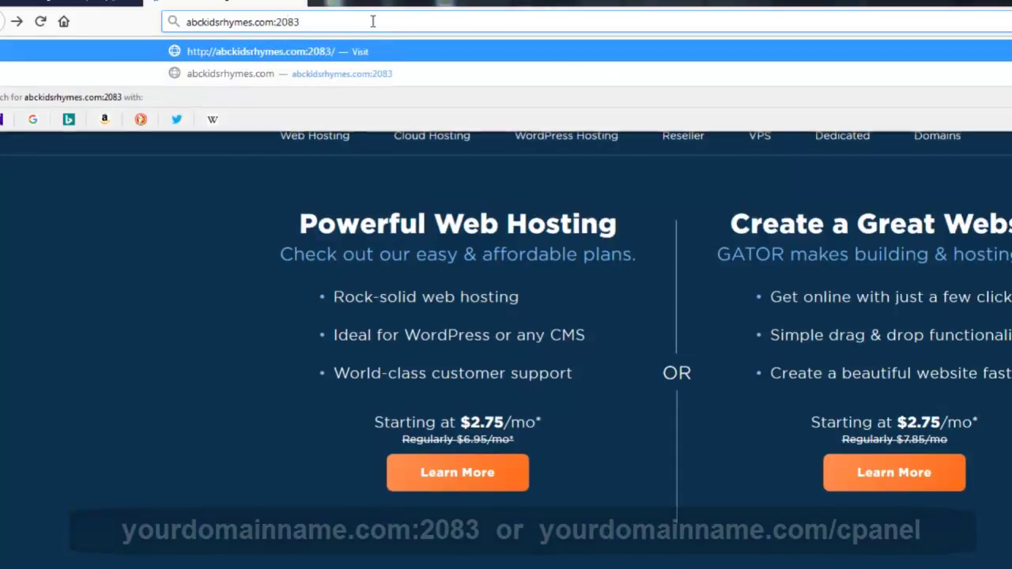
pyautogui.press('Return')
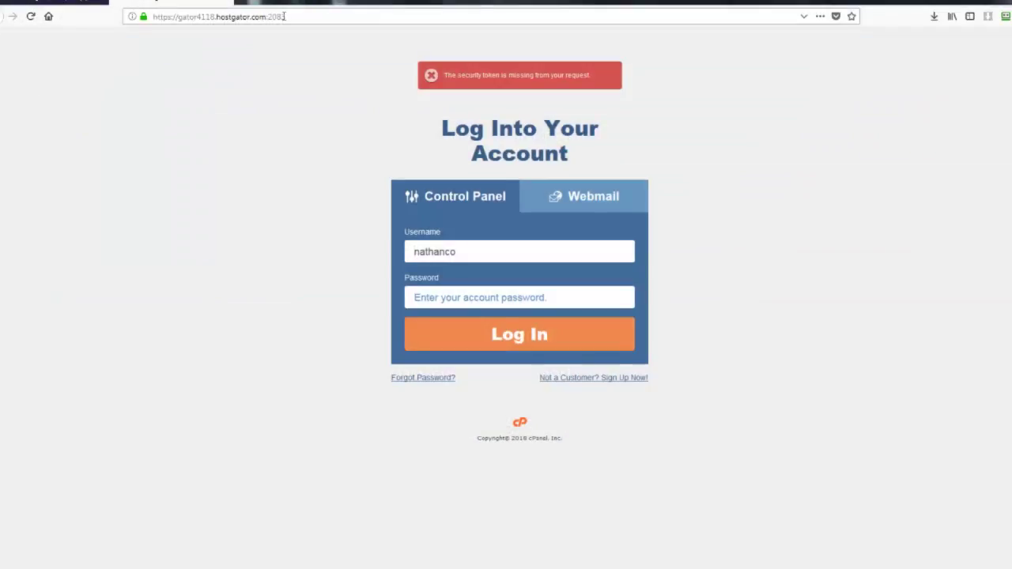
pyautogui.write('natha')
pyautogui.hotkey('ctrl', 'a')
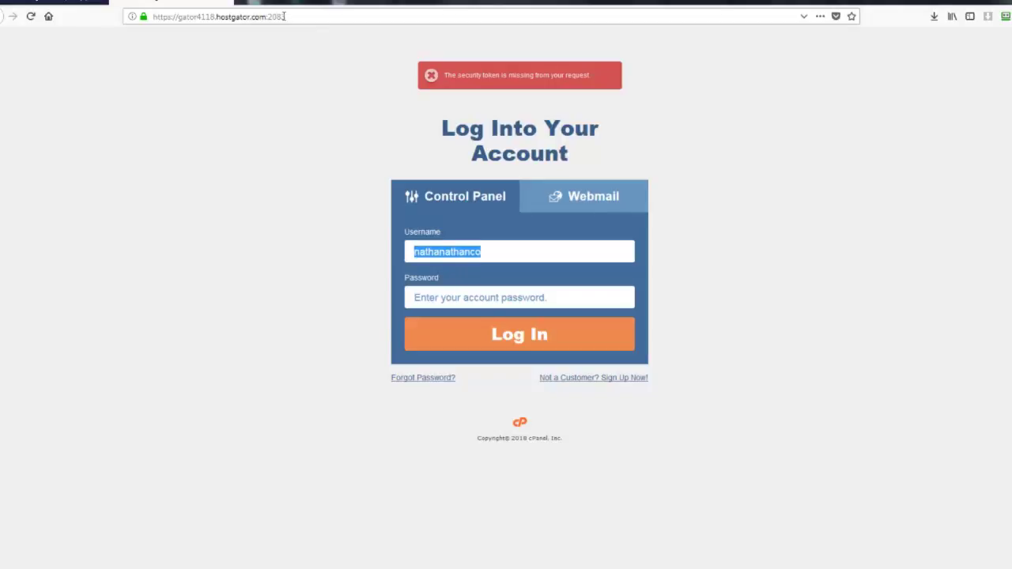
pyautogui.write('nathanco')
pyautogui.press('Tab')
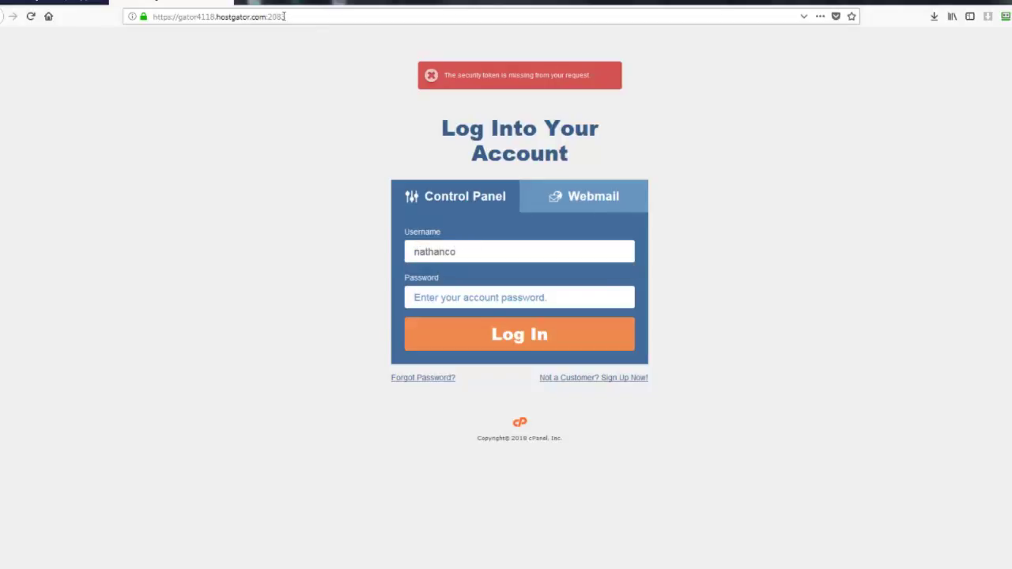
pyautogui.write('●●●●●●●●●●●●')
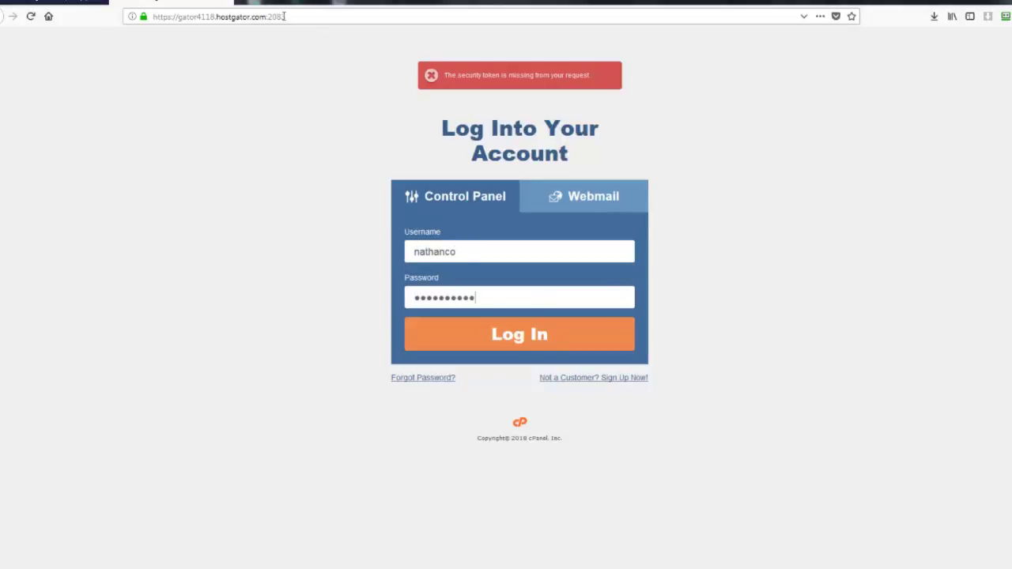
pyautogui.press('Return')
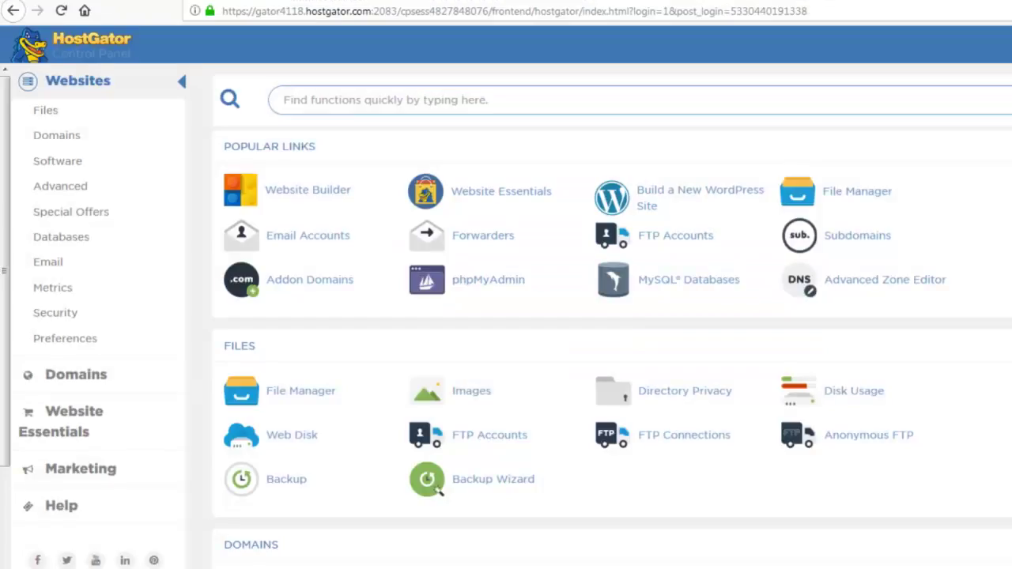
# Step: Start building a new WordPress site on the abckidsrhymes.com domain
pyautogui.scroll(-10, 439, 490)
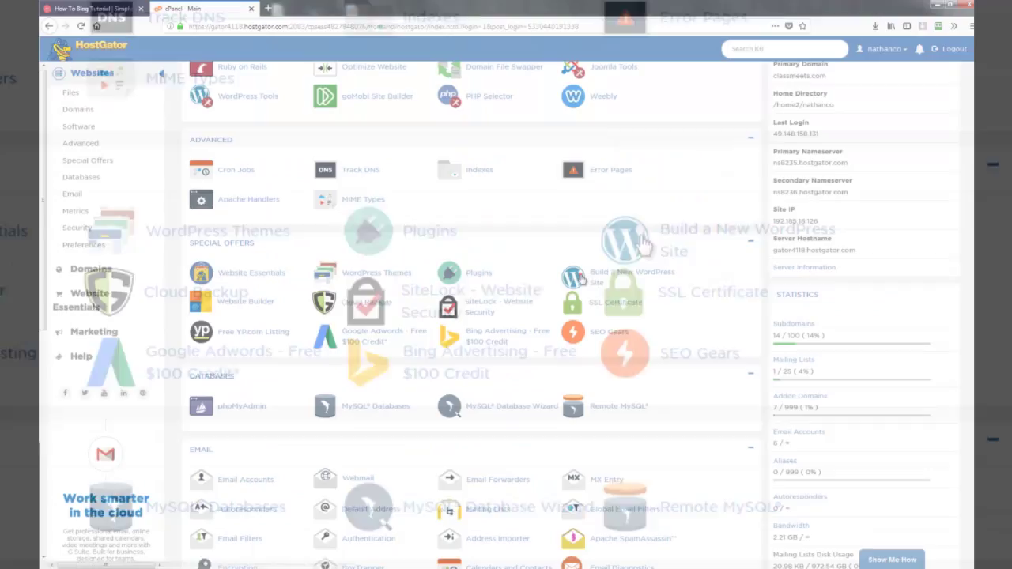
pyautogui.click(669, 234)
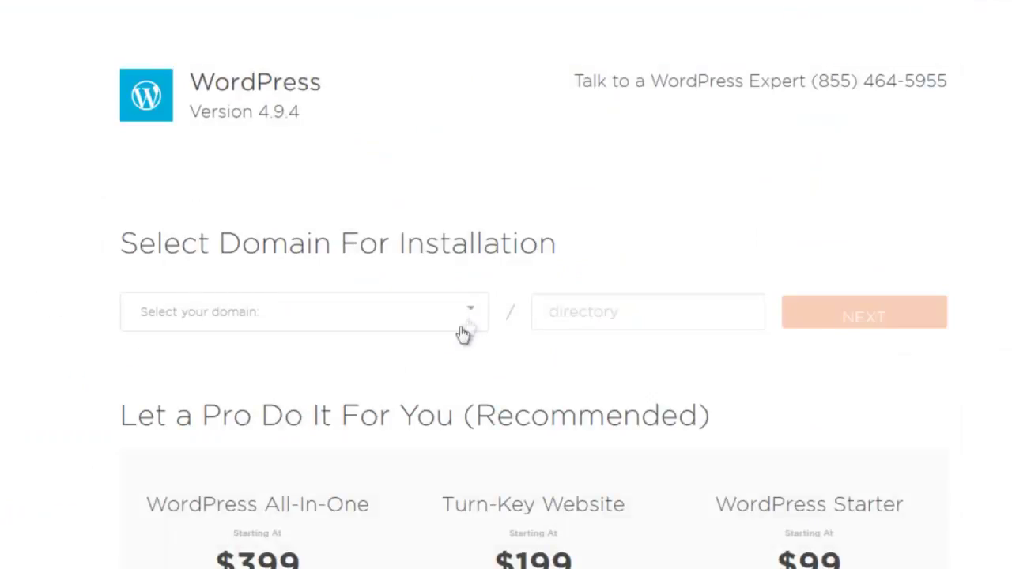
pyautogui.click(469, 315)
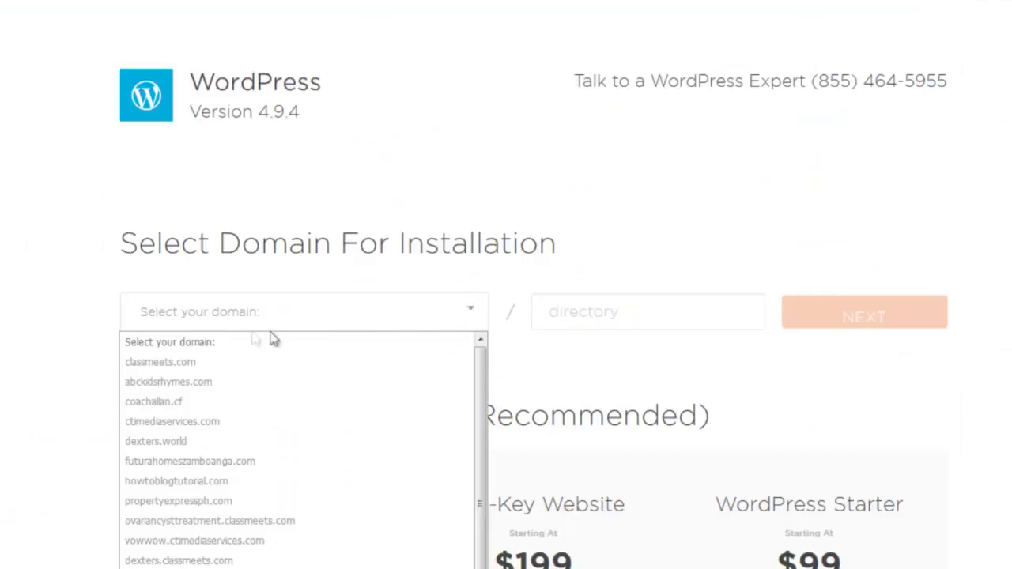
pyautogui.click(168, 382)
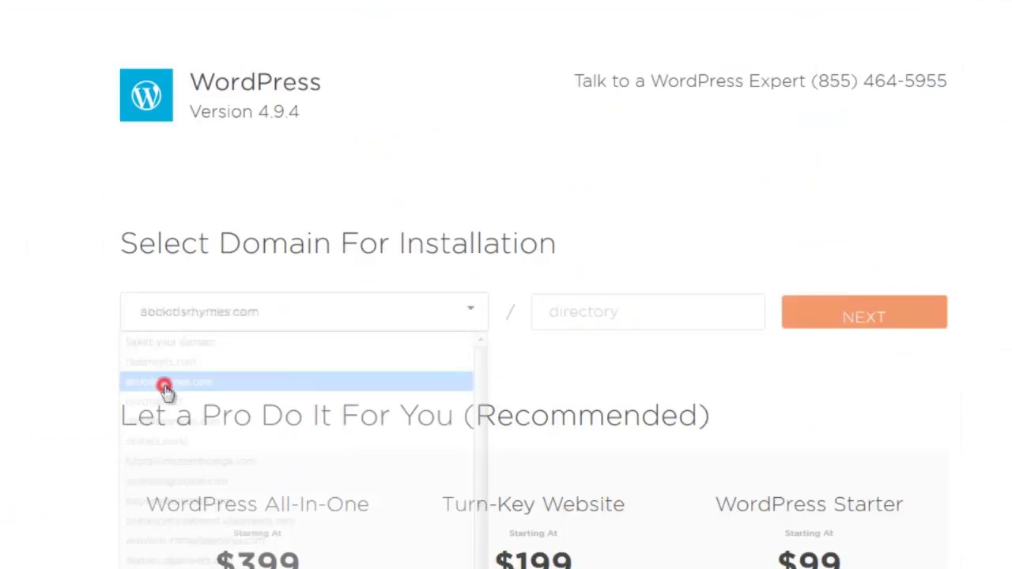
pyautogui.click(870, 316)
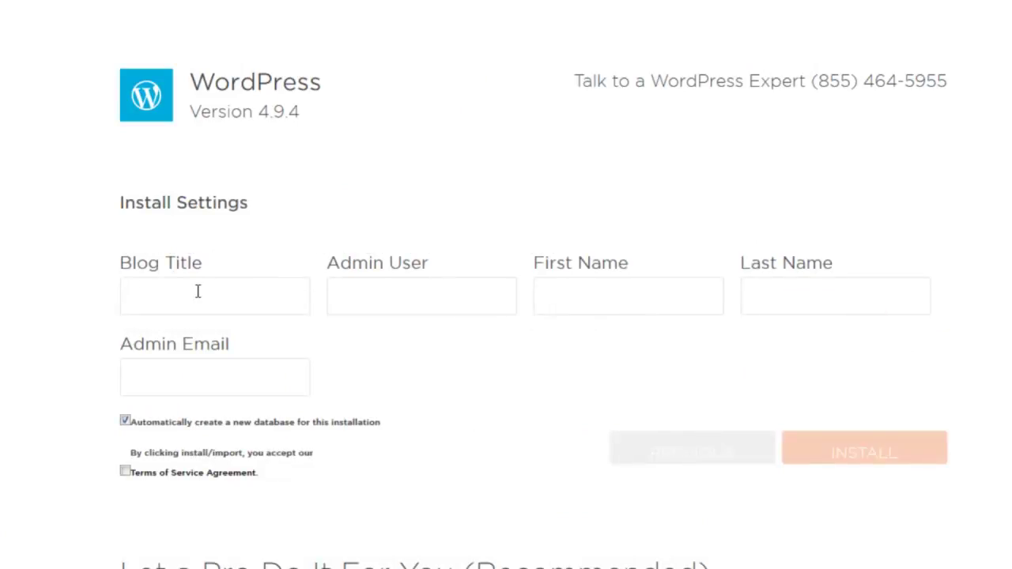
# Step: Enter blog title 'ABC Kids Rhymes' and admin user 'admin', then run the install
pyautogui.write('ABC Kids Rhymes')
pyautogui.press('Tab')
pyautogui.write('admin')
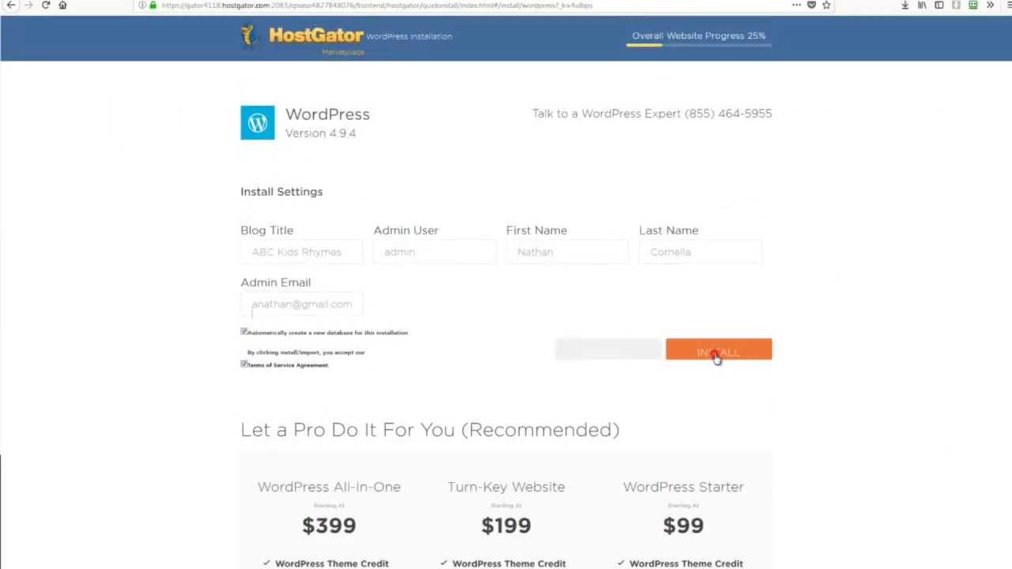
pyautogui.click(716, 356)
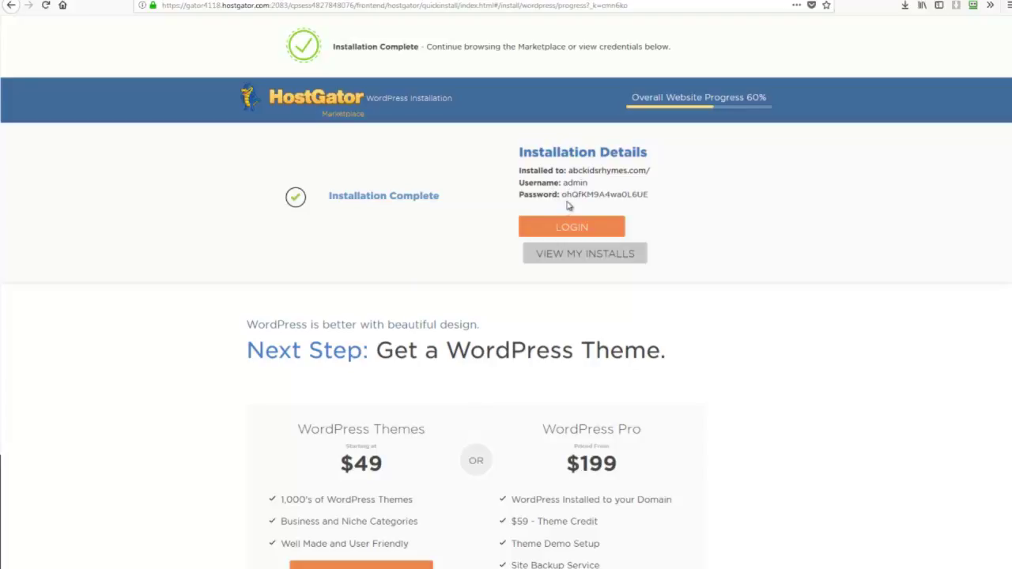
# Step: Log in to the new WordPress site's dashboard with the pasted admin password
pyautogui.click(580, 229)
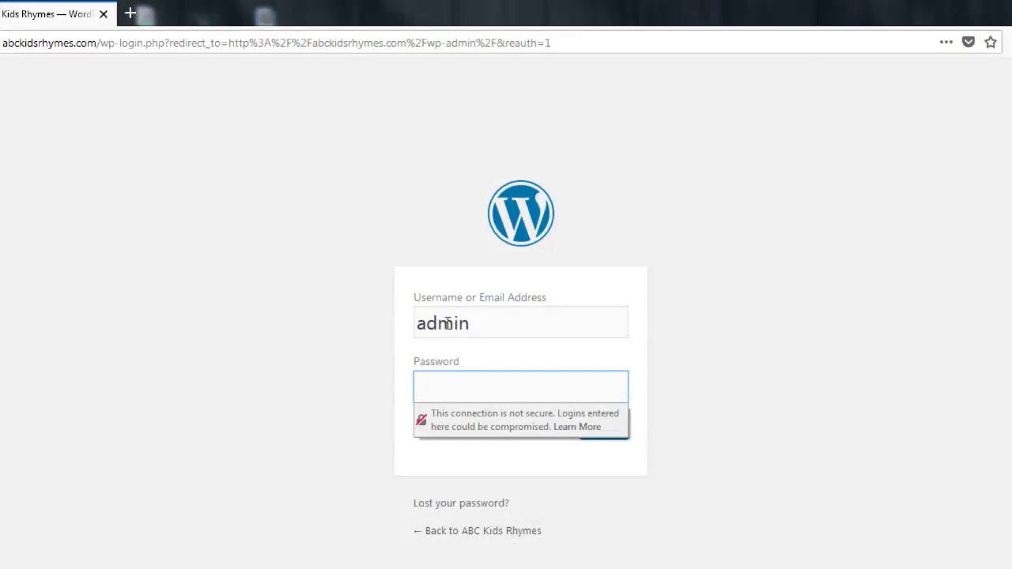
pyautogui.hotkey('ctrl', 'v')
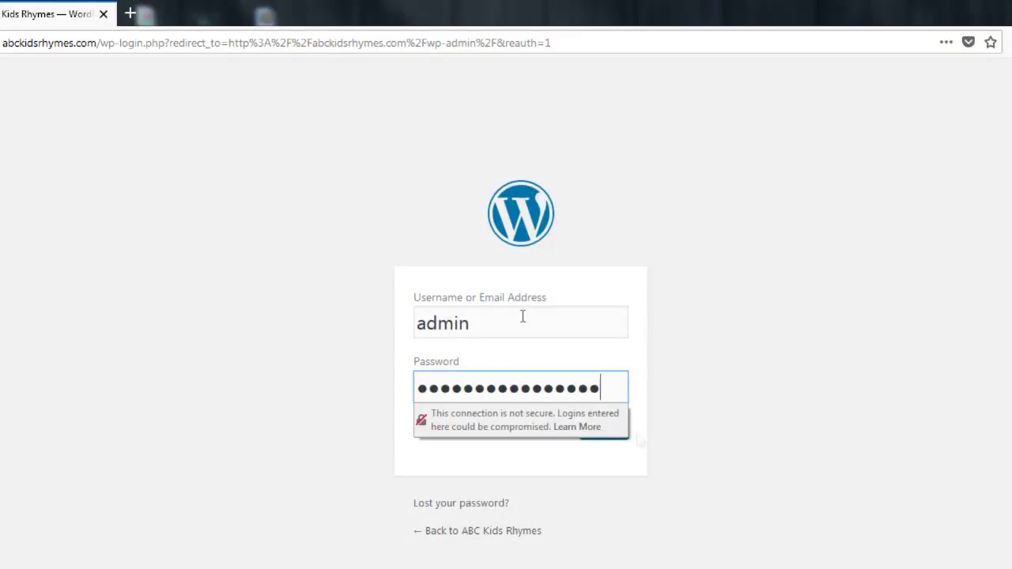
pyautogui.press('Return')
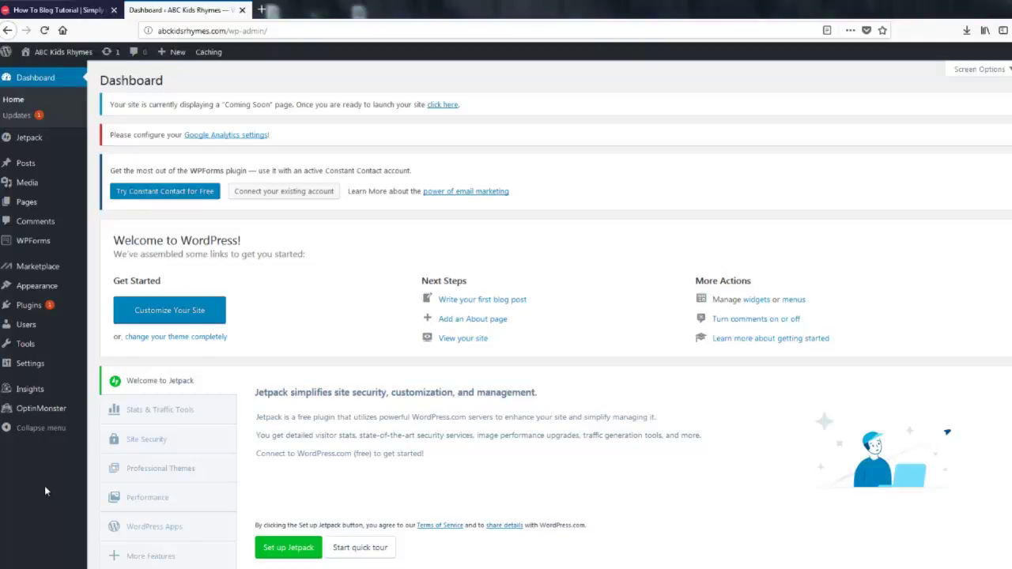
# Step: Open the live ABC Kids Rhymes front page in a new tab and browse it
pyautogui.middleClick(48, 71)
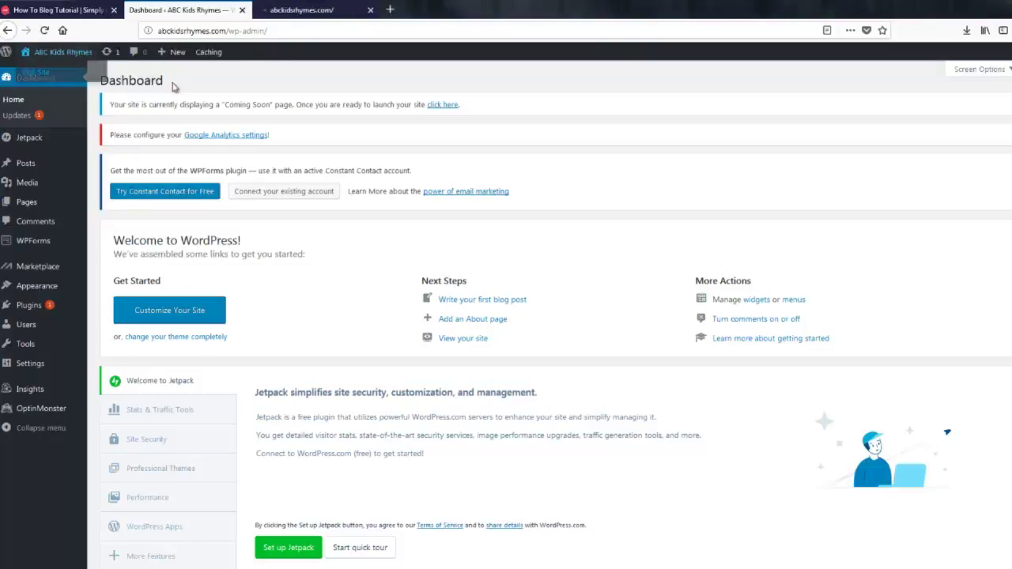
pyautogui.click(299, 10)
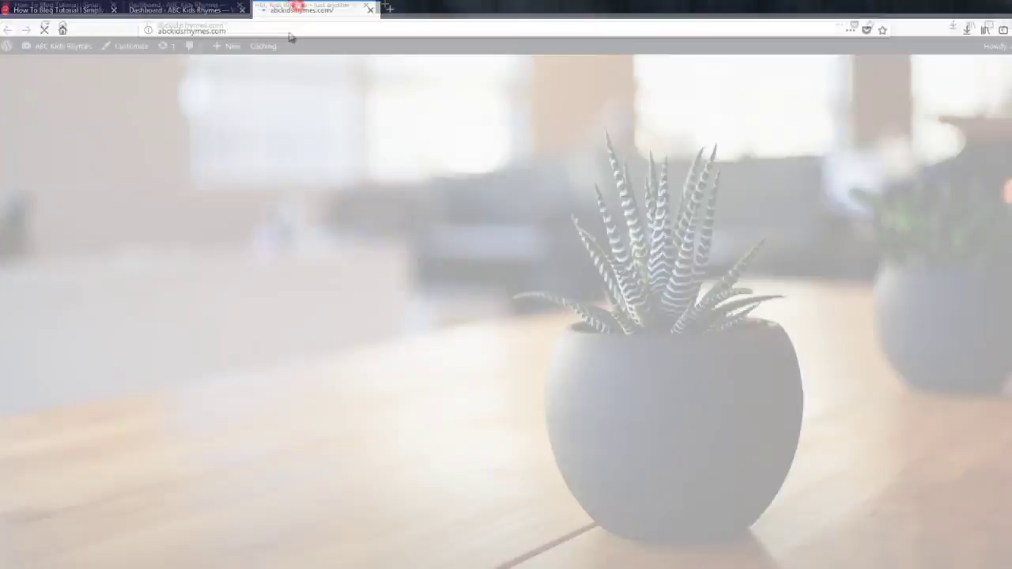
pyautogui.scroll(-10, 1002, 402)
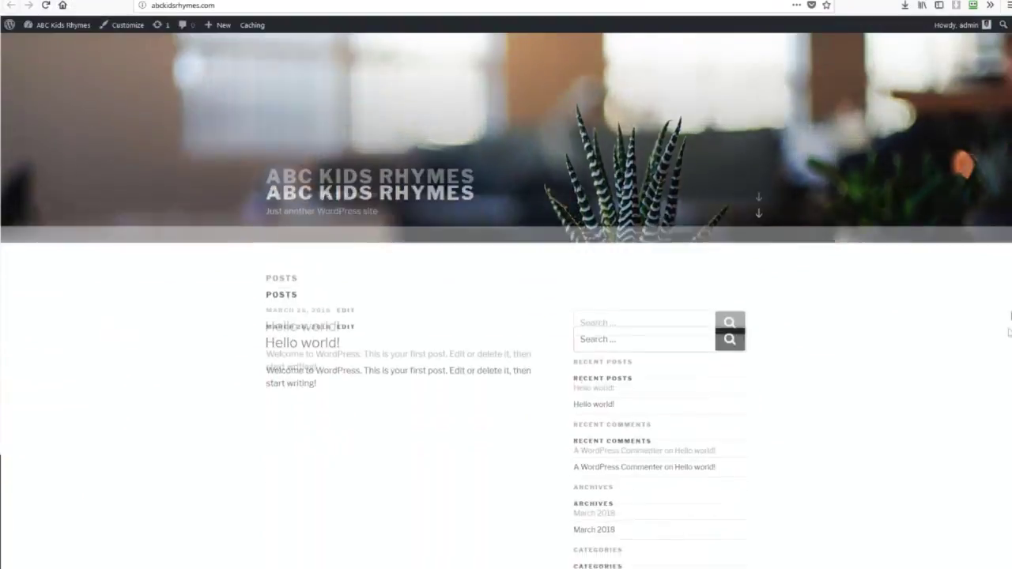
pyautogui.scroll(10, 1002, 411)
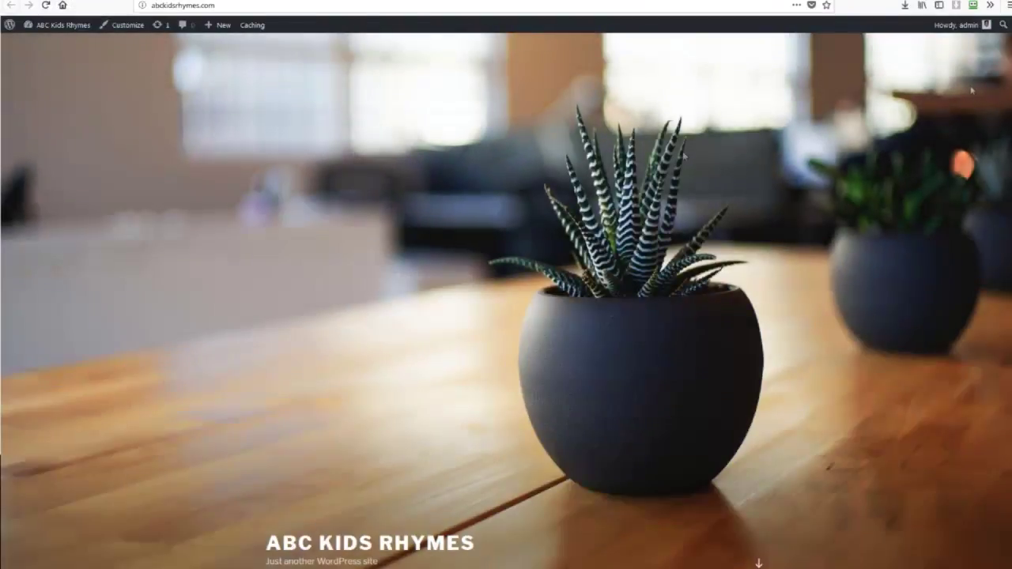
pyautogui.scroll(-3, 408, 243)
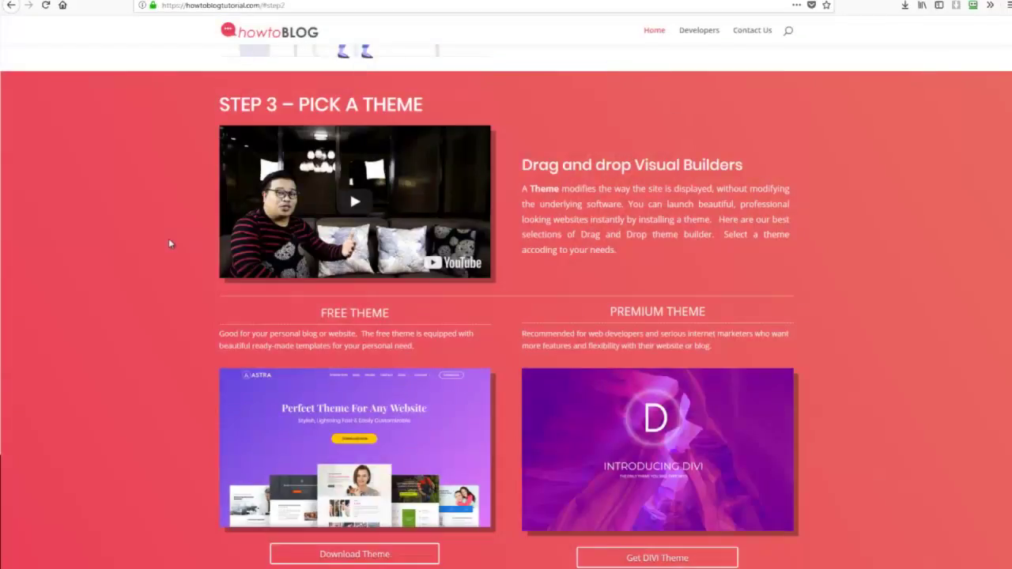
# Step: Follow the guide's Get DIVI Theme premium link under Step 3 – Pick a Theme
pyautogui.scroll(-2, 531, 244)
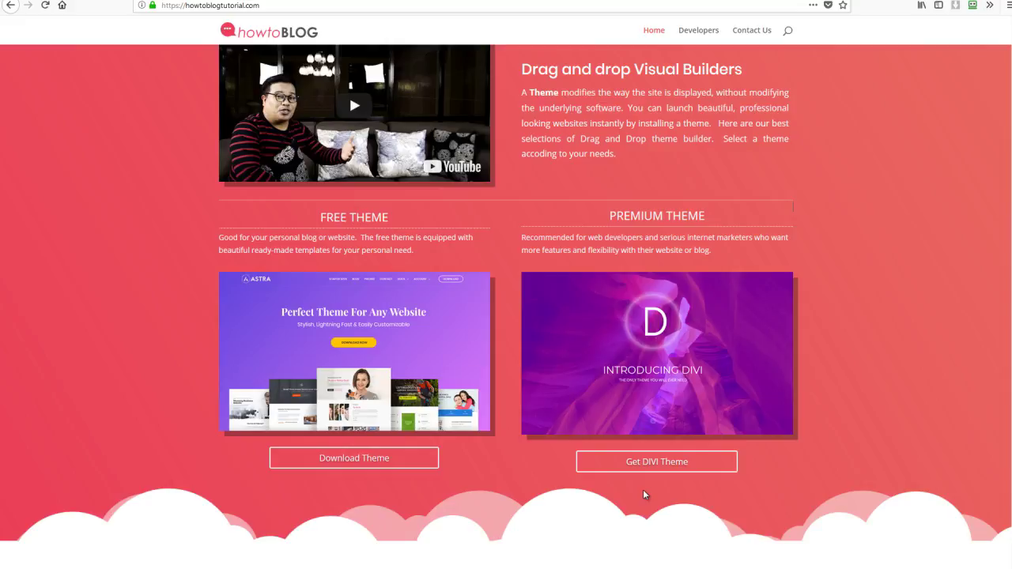
pyautogui.scroll(1, 654, 499)
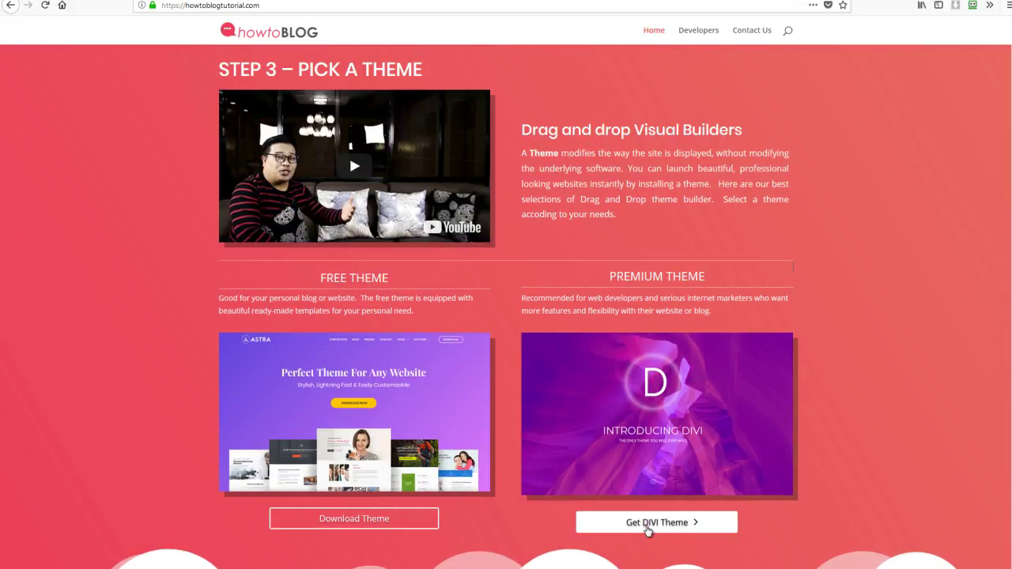
pyautogui.click(648, 523)
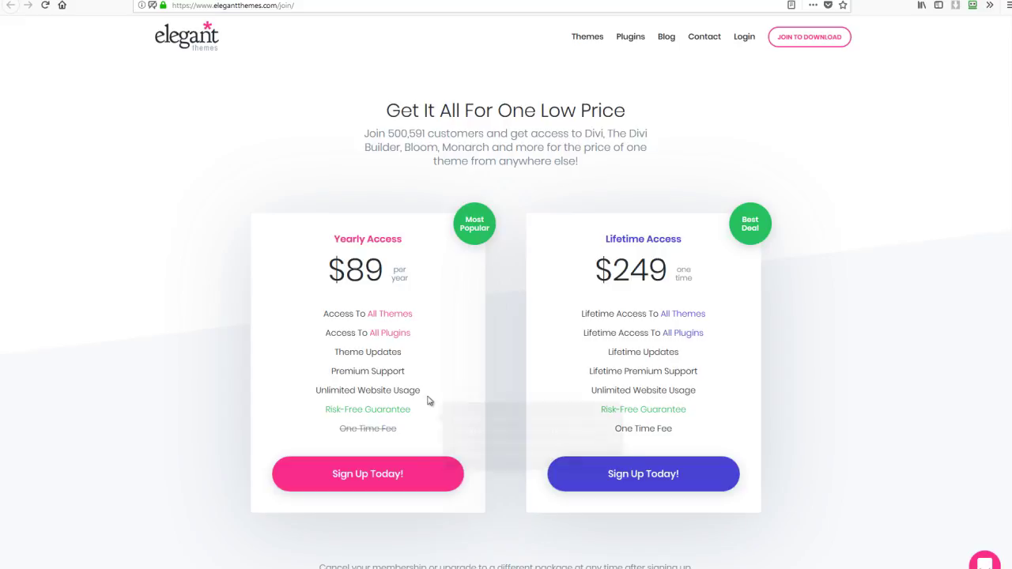
# Step: Choose the yearly access membership and enter the account username and e-mail address
pyautogui.moveTo(427, 395)
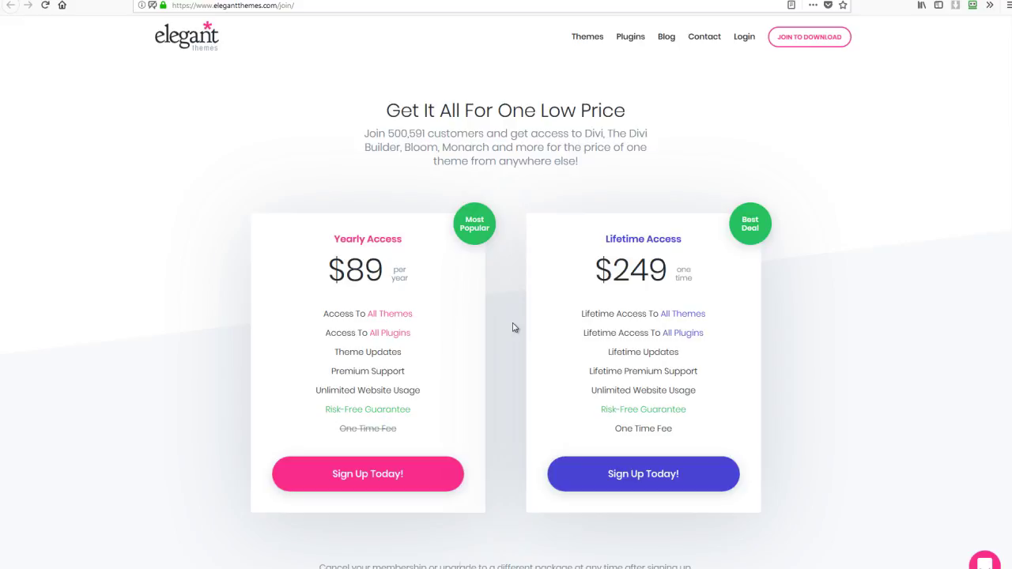
pyautogui.click(380, 479)
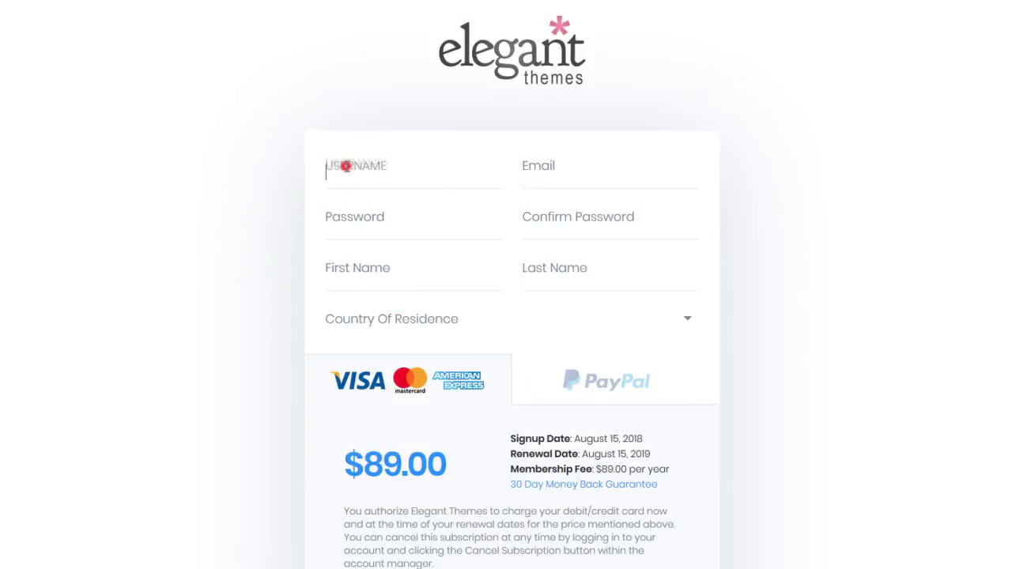
pyautogui.press('Tab')
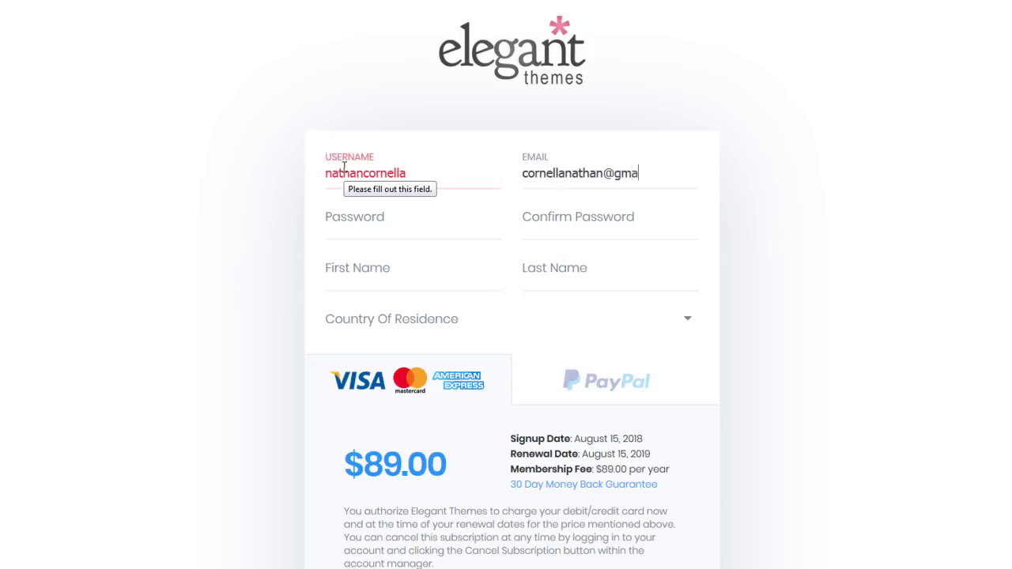
pyautogui.press('Tab')
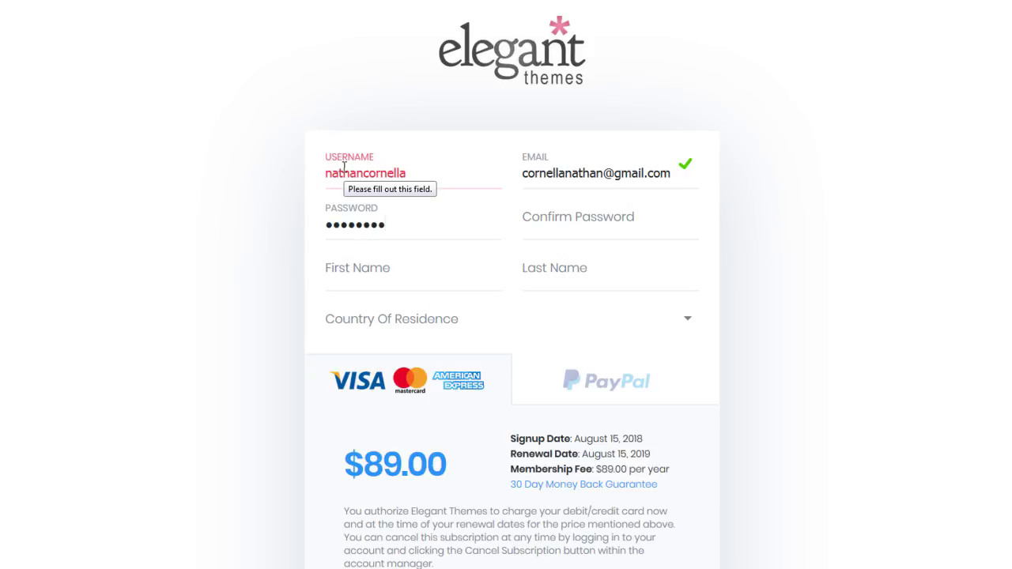
# Step: Confirm the password, enter first and last name, and set country to Philippines
pyautogui.press('Tab')
pyautogui.write('•••••••••')
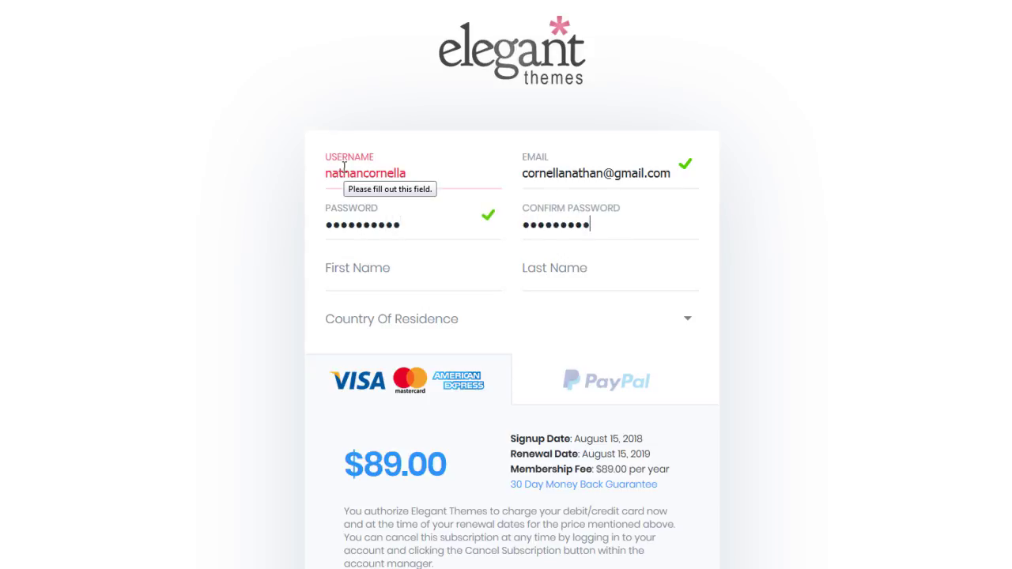
pyautogui.press('Tab')
pyautogui.press('Tab')
pyautogui.press('Tab')
pyautogui.write('P')
pyautogui.press('Down')
pyautogui.press('Down')
pyautogui.press('Down')
pyautogui.press('Down')
pyautogui.press('Down')
pyautogui.press('Down')
pyautogui.press('Down')
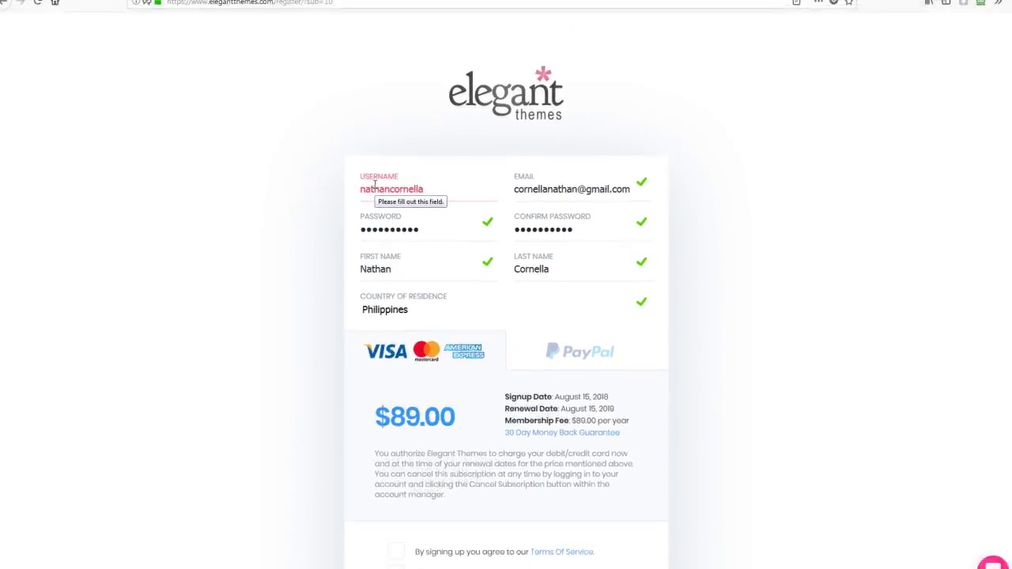
# Step: Pay with PayPal and complete the $89.00-per-year registration
pyautogui.scroll(-3, 796, 328)
pyautogui.click(796, 326)
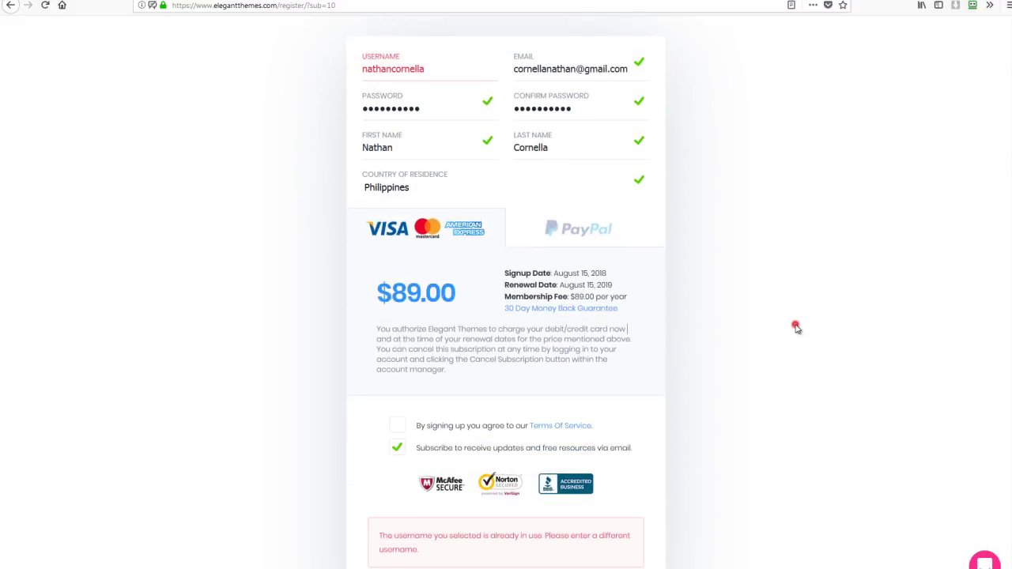
pyautogui.click(582, 231)
pyautogui.scroll(-1, 748, 368)
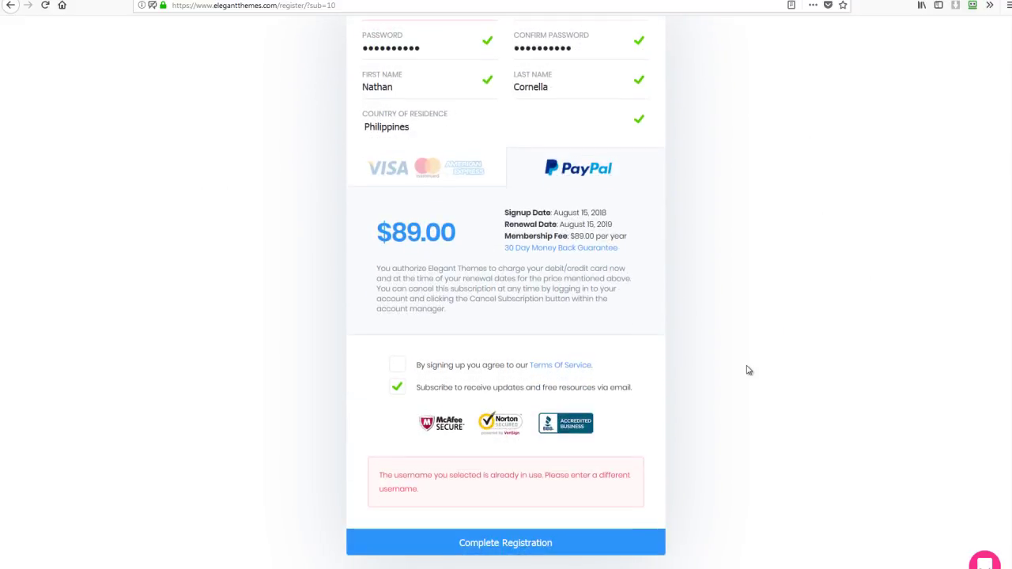
pyautogui.scroll(-1, 609, 486)
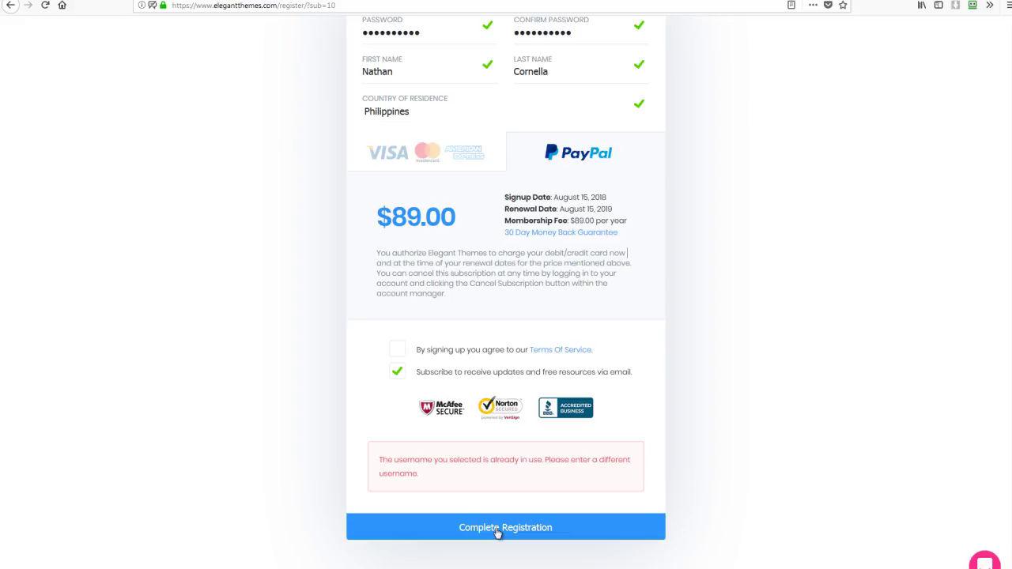
pyautogui.click(498, 527)
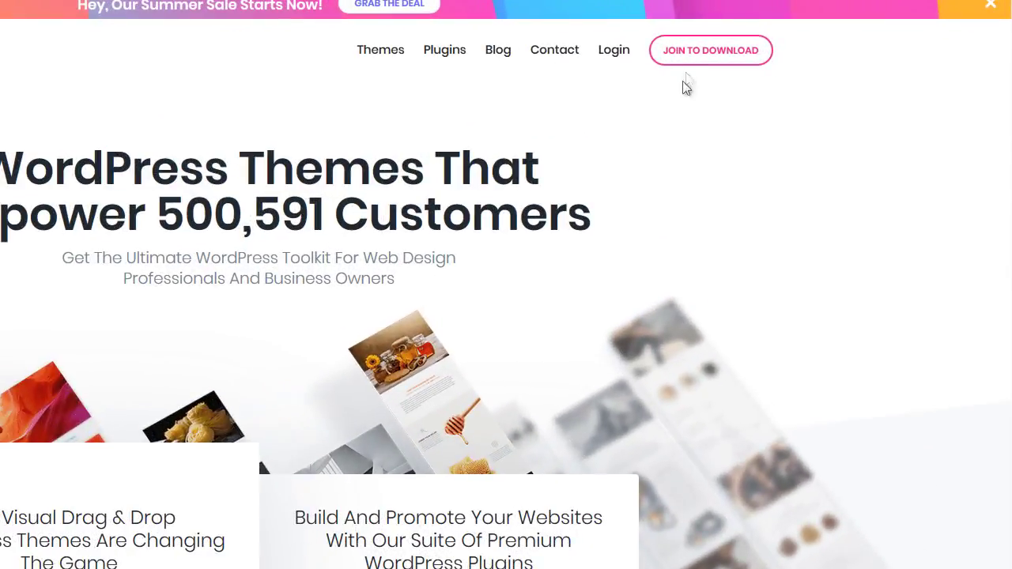
# Step: Log in to the Elegant Themes Members Area with the member username and password
pyautogui.click(615, 61)
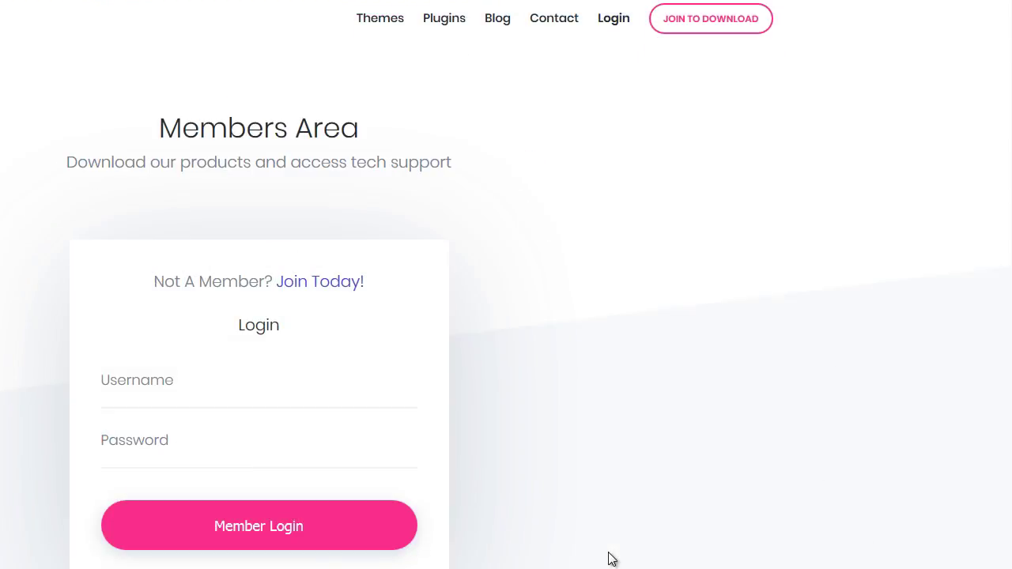
pyautogui.click(136, 385)
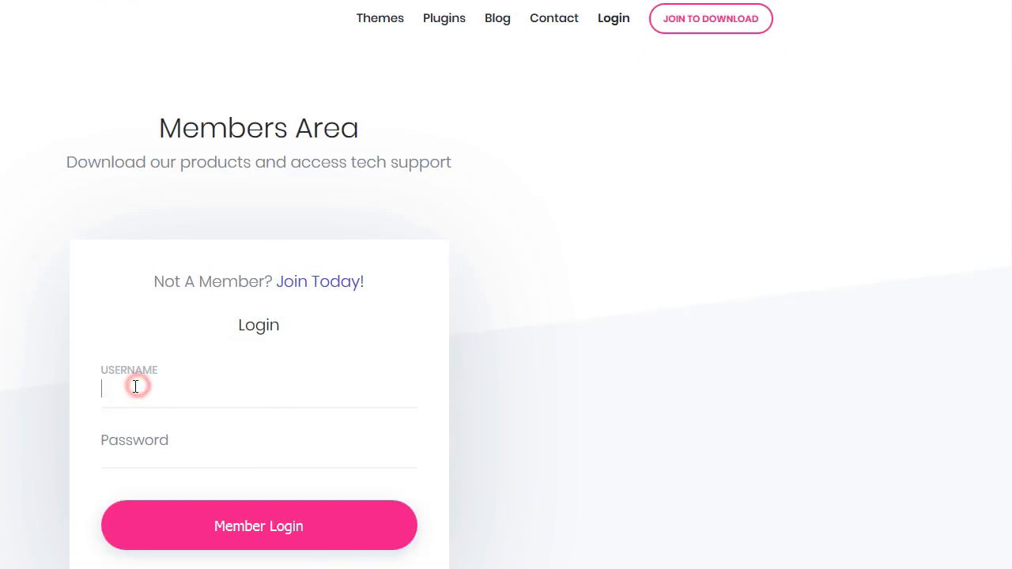
pyautogui.press('Tab')
pyautogui.write('••••••••••')
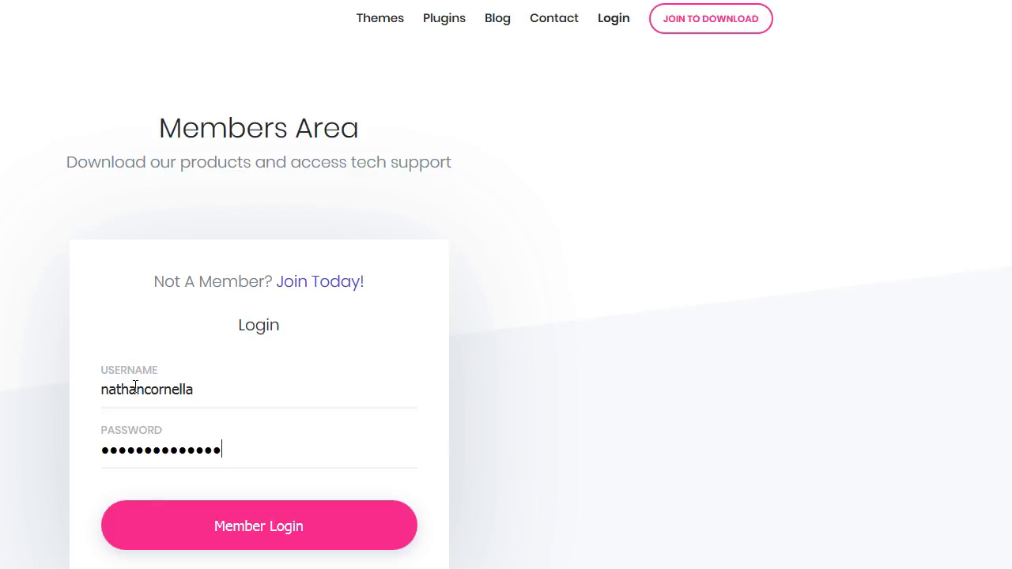
pyautogui.press('Return')
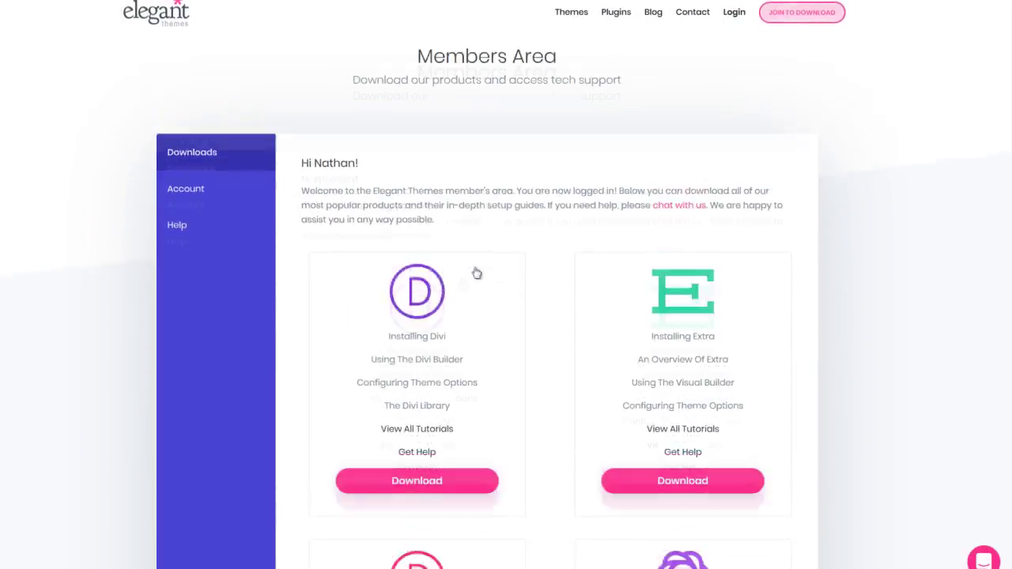
# Step: Browse the Divi, Extra, Bloom and Monarch download cards, then open View All Downloads
pyautogui.scroll(-2, 545, 301)
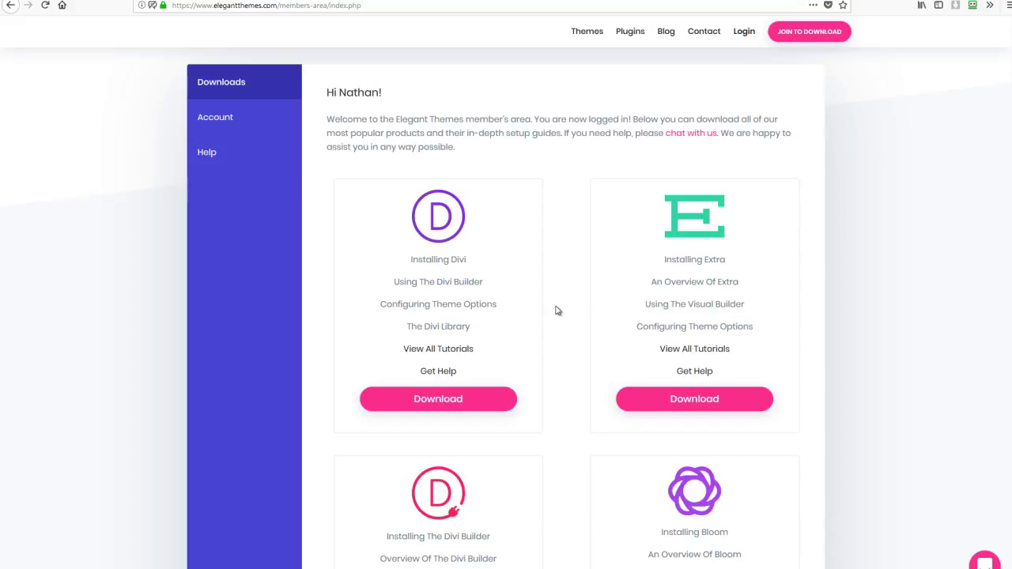
pyautogui.scroll(-1, 557, 311)
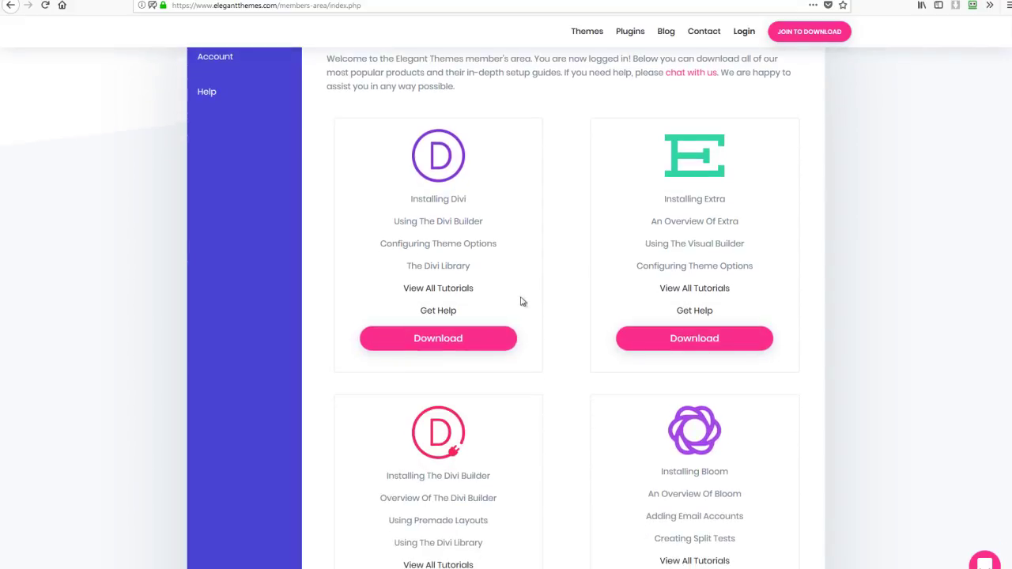
pyautogui.scroll(-3, 463, 268)
pyautogui.scroll(2, 465, 235)
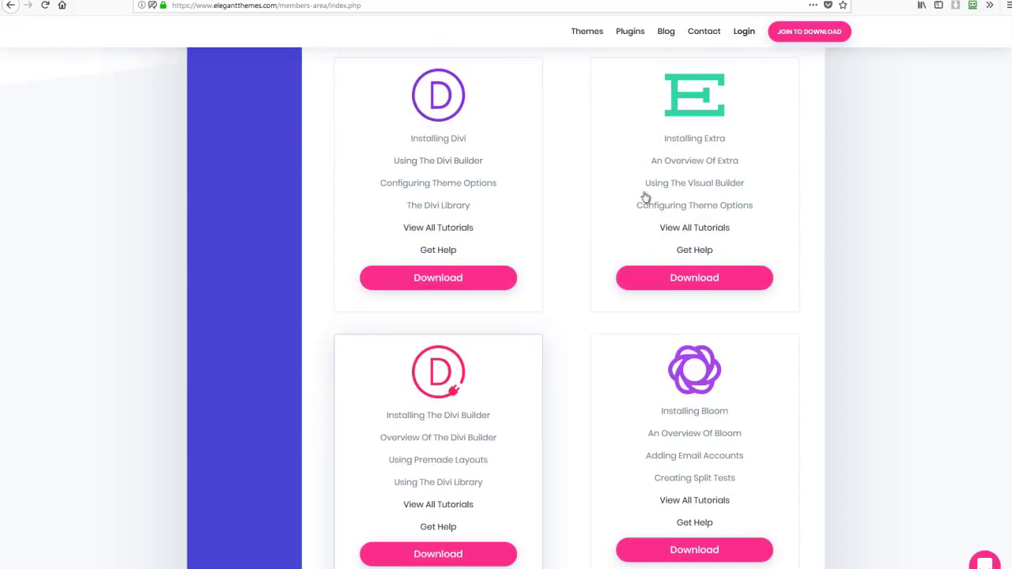
pyautogui.scroll(-1, 696, 315)
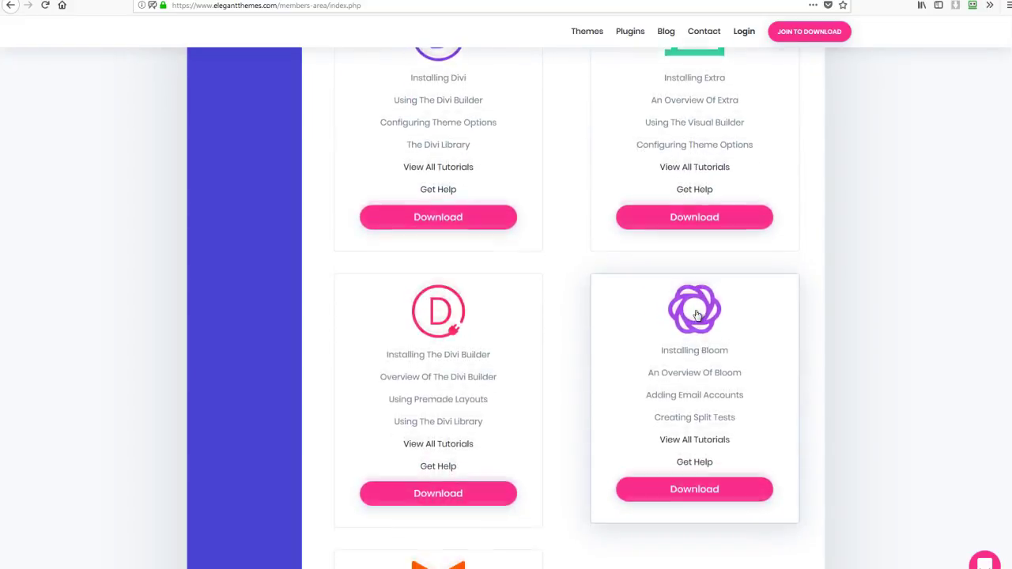
pyautogui.scroll(-3, 692, 315)
pyautogui.scroll(-3, 522, 332)
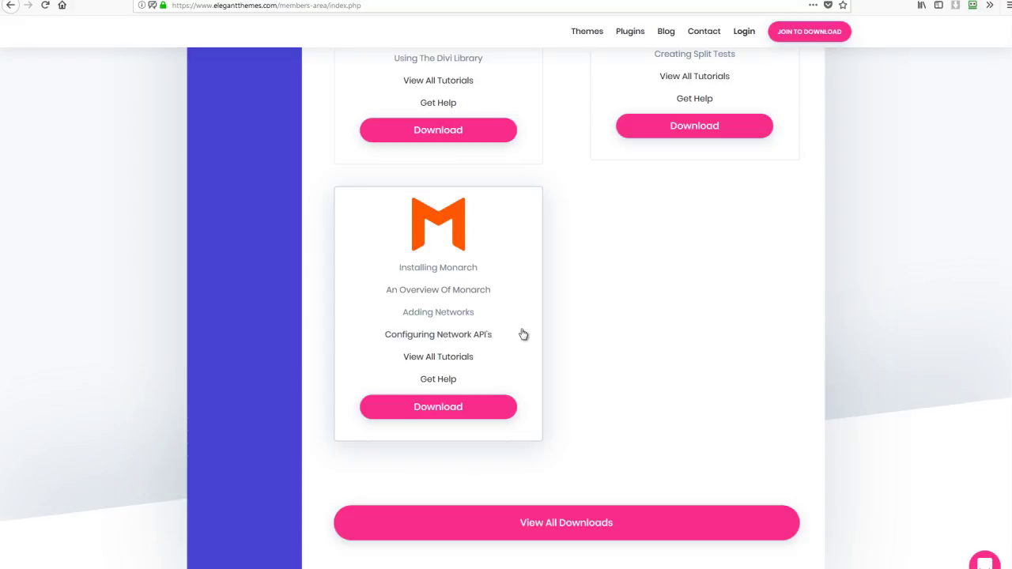
pyautogui.scroll(10, 522, 332)
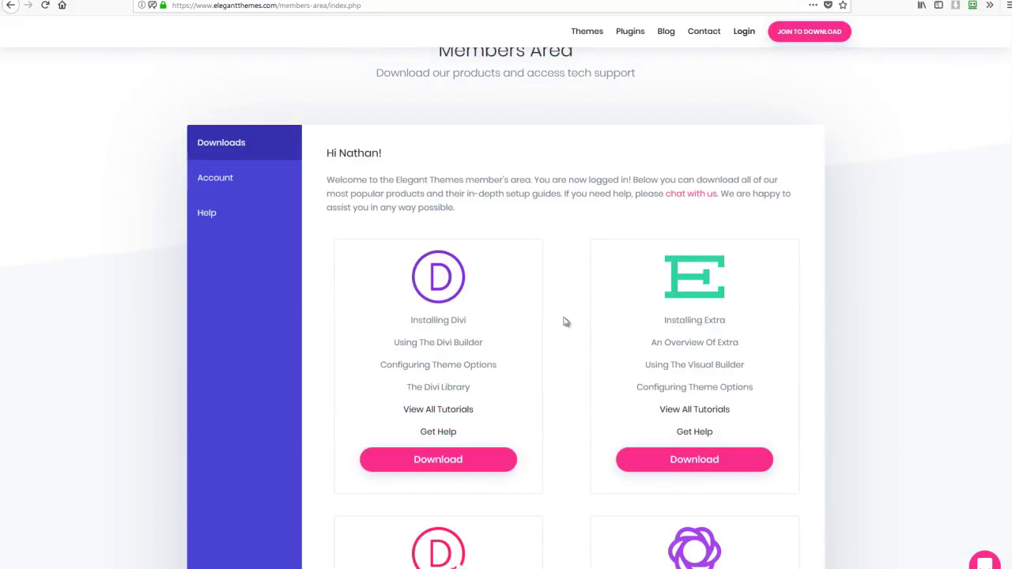
pyautogui.scroll(-3, 730, 314)
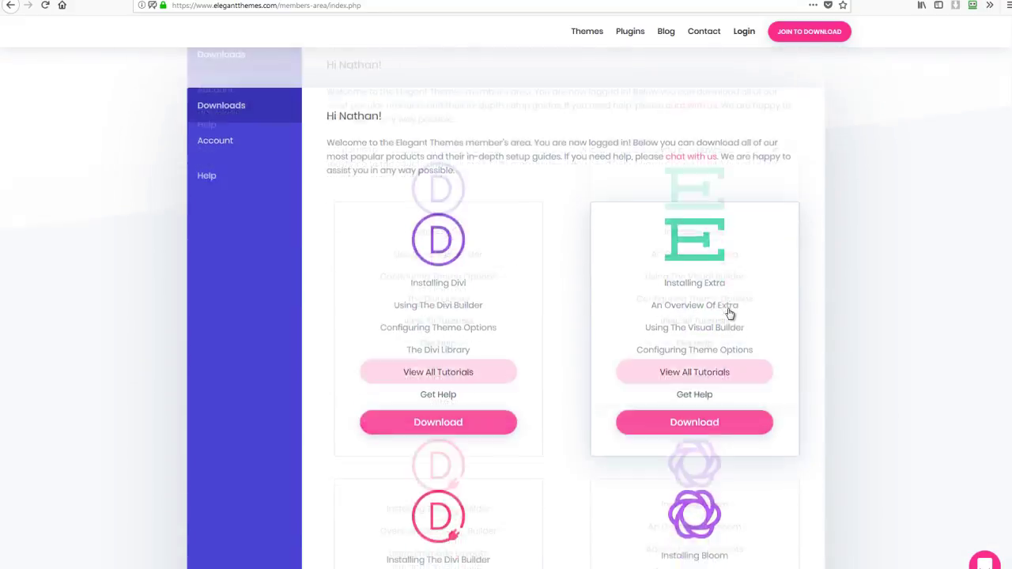
pyautogui.scroll(-2, 730, 314)
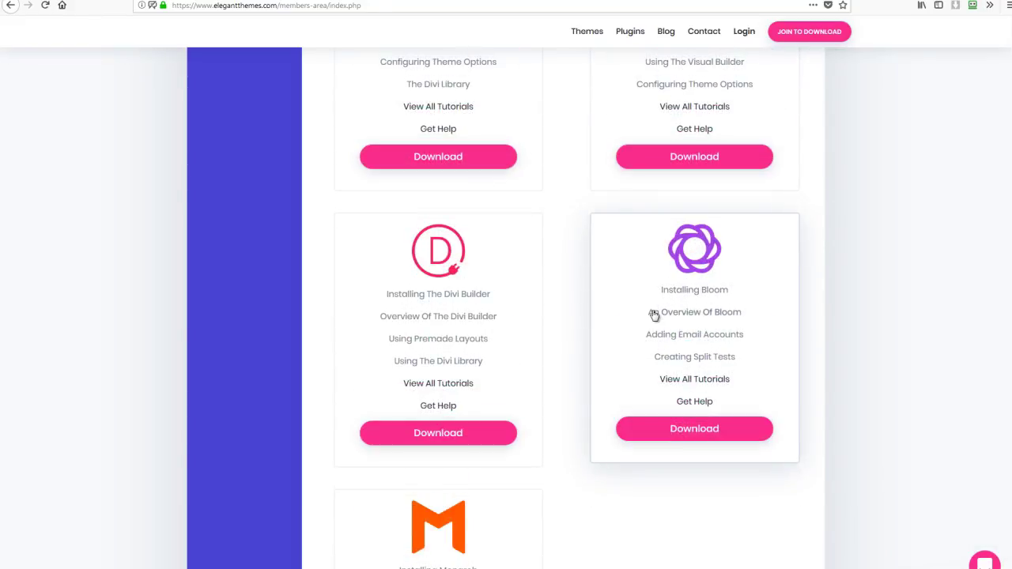
pyautogui.scroll(-2, 653, 314)
pyautogui.scroll(-2, 654, 315)
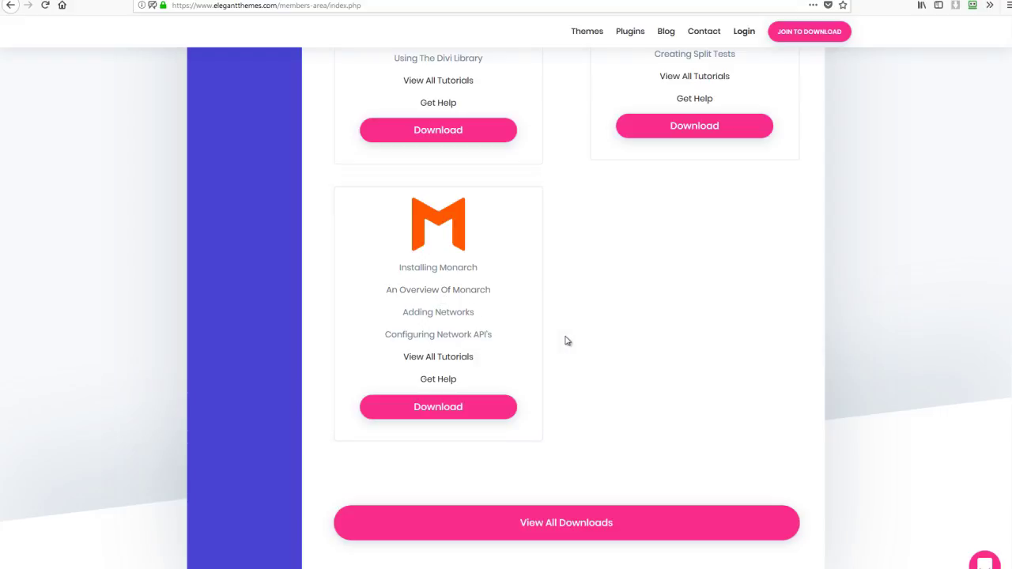
pyautogui.scroll(2, 561, 340)
pyautogui.scroll(7, 565, 341)
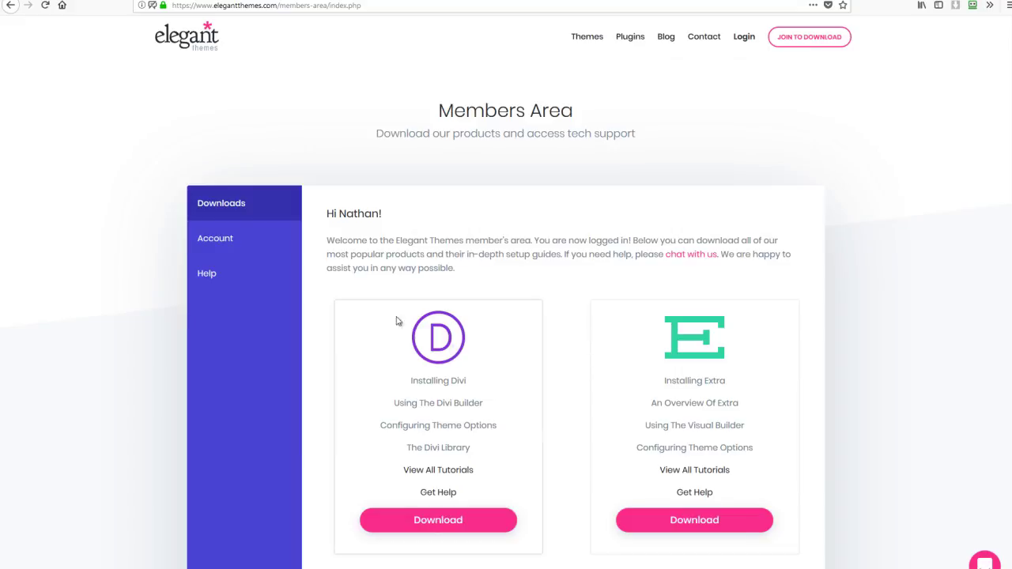
pyautogui.scroll(-10, 475, 356)
pyautogui.scroll(10, 535, 384)
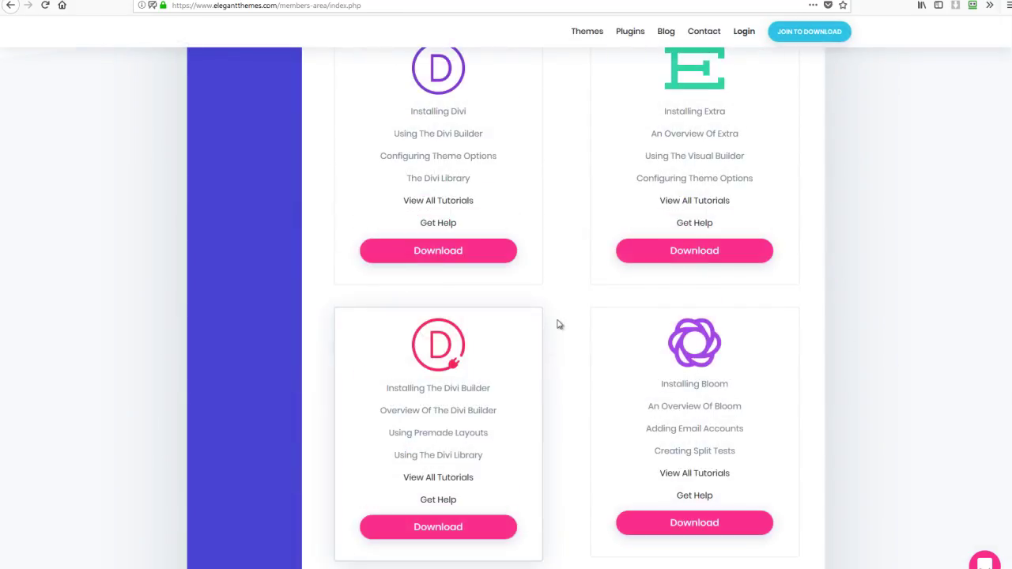
pyautogui.scroll(-10, 554, 324)
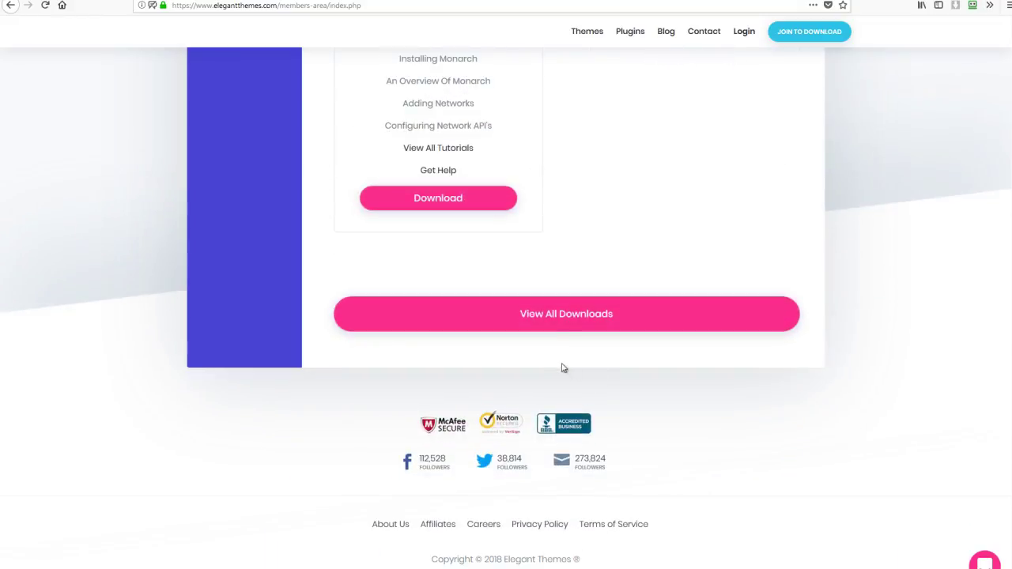
pyautogui.click(556, 324)
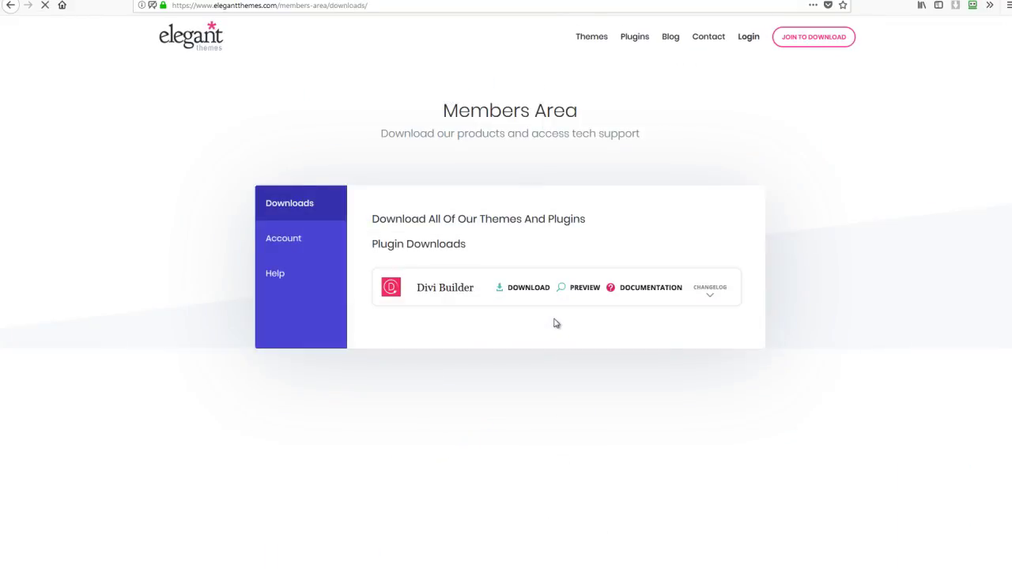
# Step: Scroll the All Downloads list, then return to the Downloads dashboard's Divi card
pyautogui.scroll(-20, 441, 321)
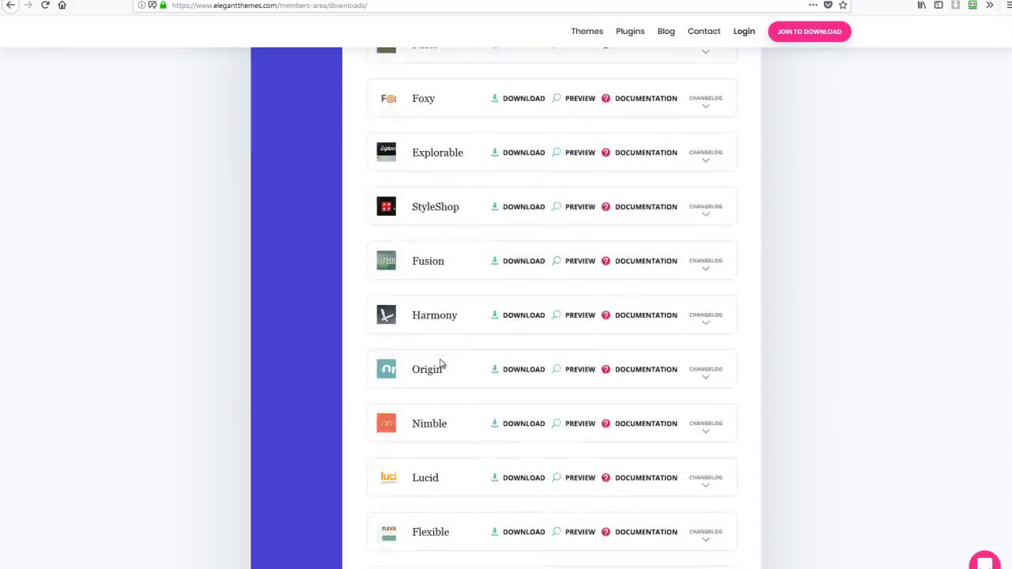
pyautogui.scroll(-10, 441, 360)
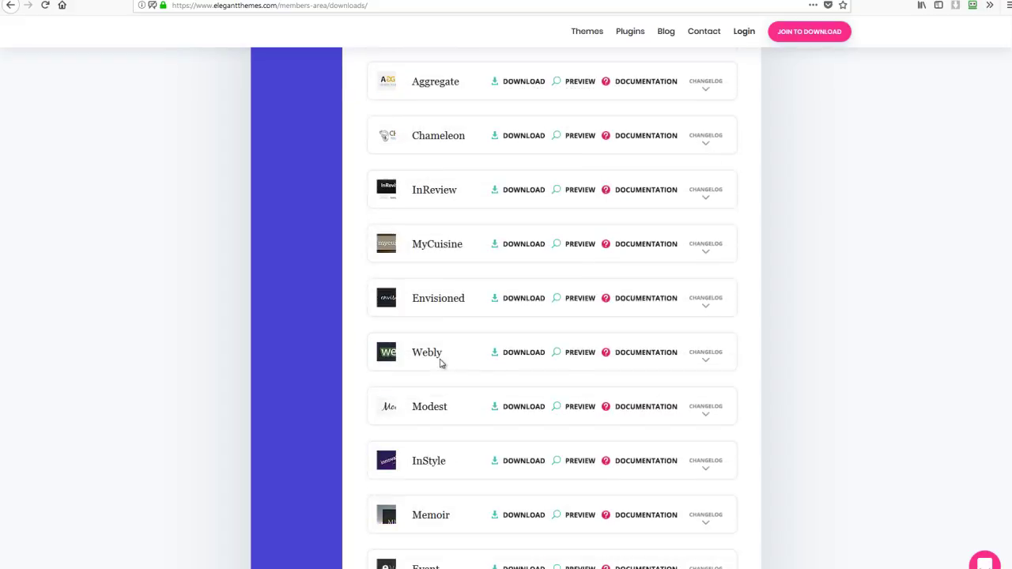
pyautogui.scroll(-12, 445, 367)
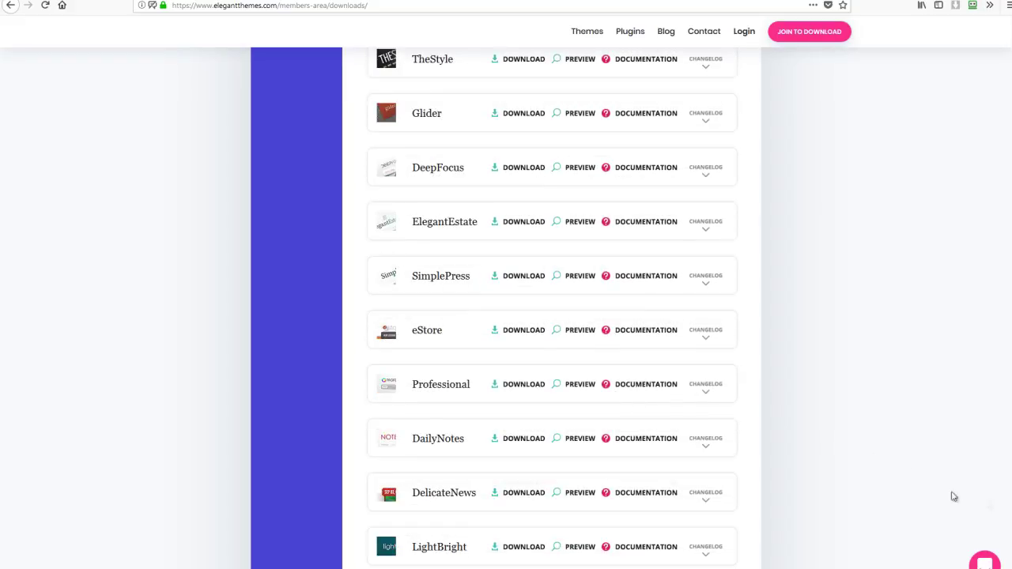
pyautogui.scroll(-8, 551, 309)
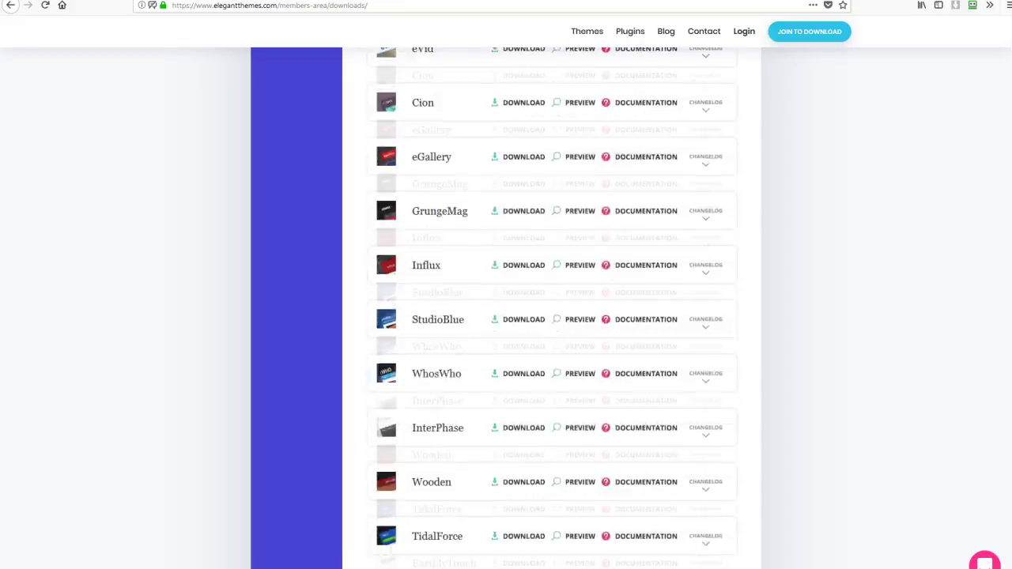
pyautogui.scroll(-3, 551, 308)
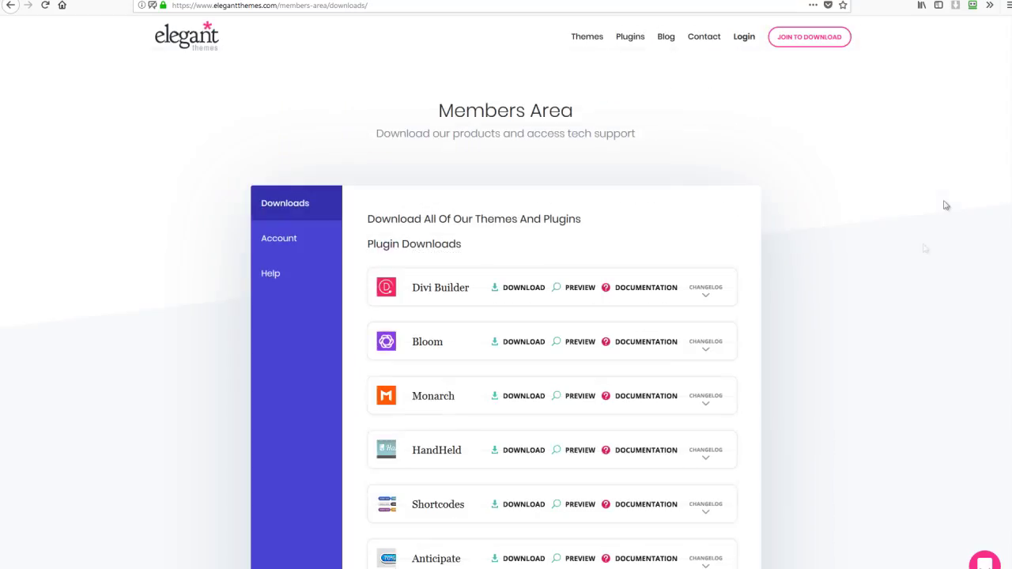
pyautogui.click(285, 207)
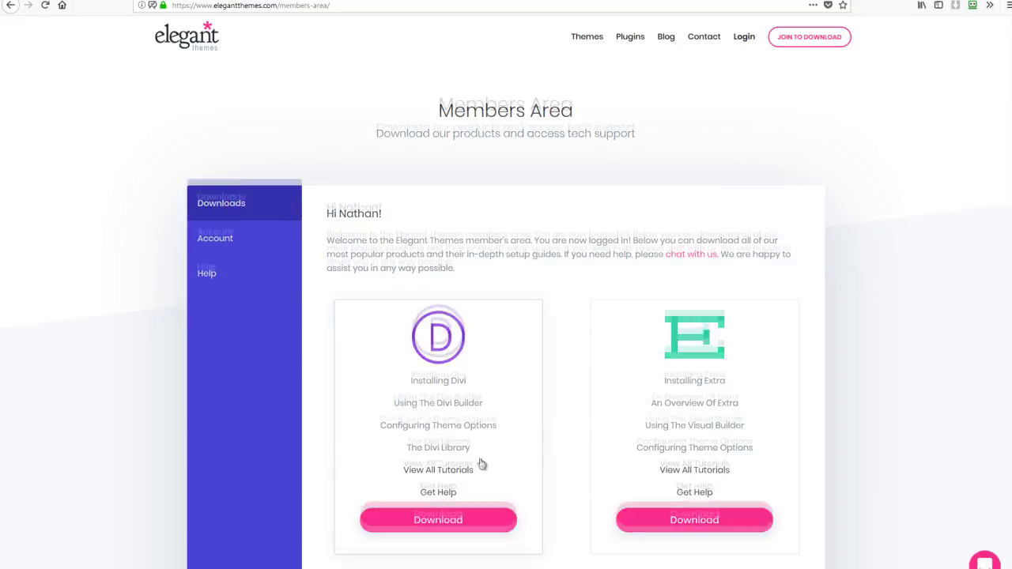
pyautogui.scroll(-1, 481, 464)
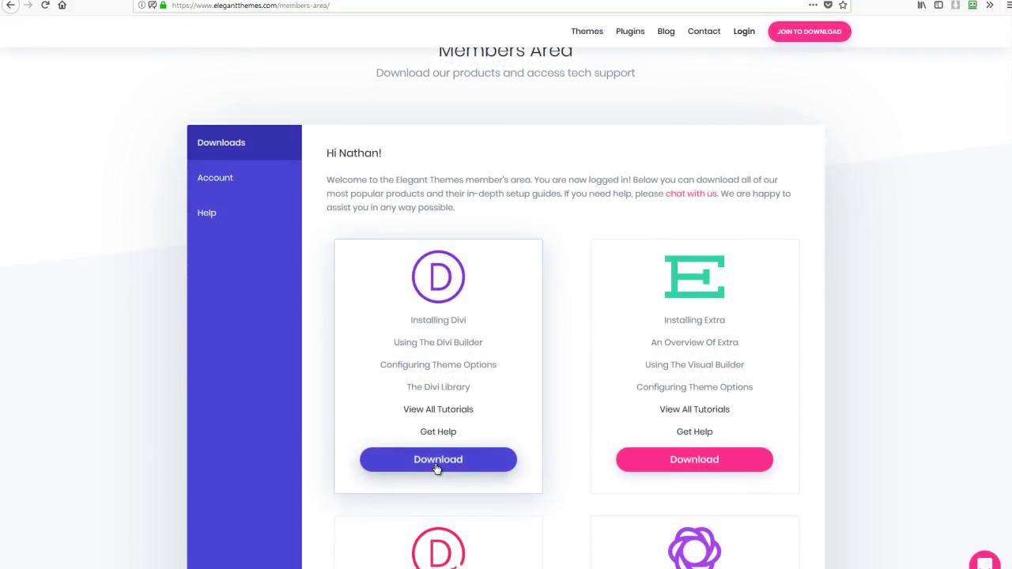
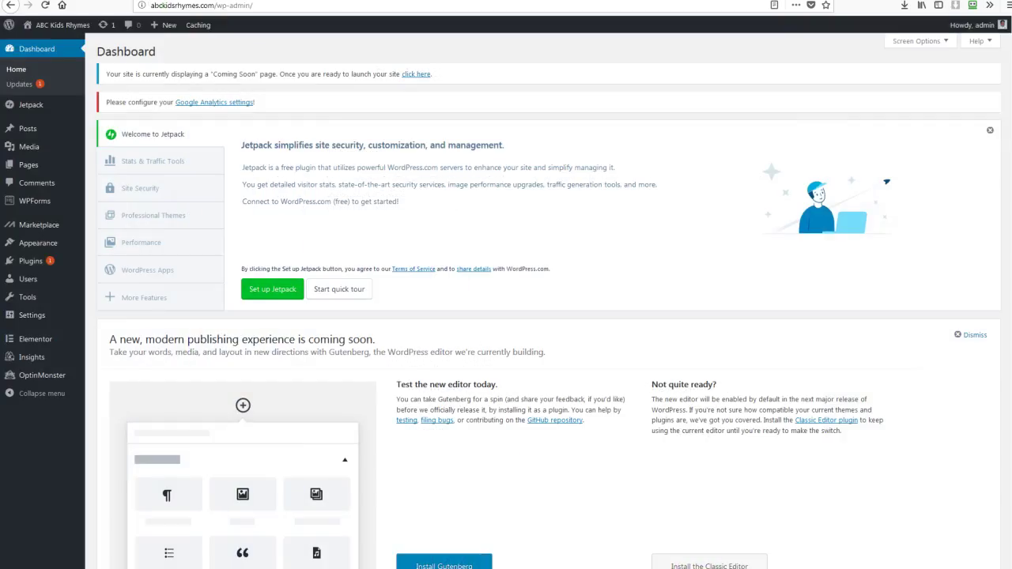
# Step: Attach Divi.zip from the Downloads folder in the Upload Theme panel of Appearance > Themes
pyautogui.moveTo(28, 245)
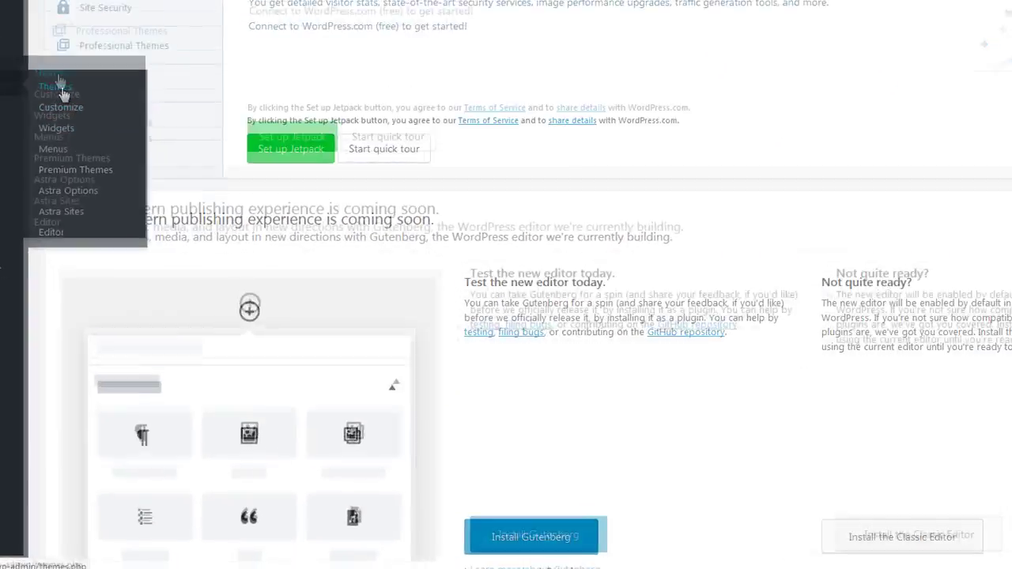
pyautogui.click(104, 245)
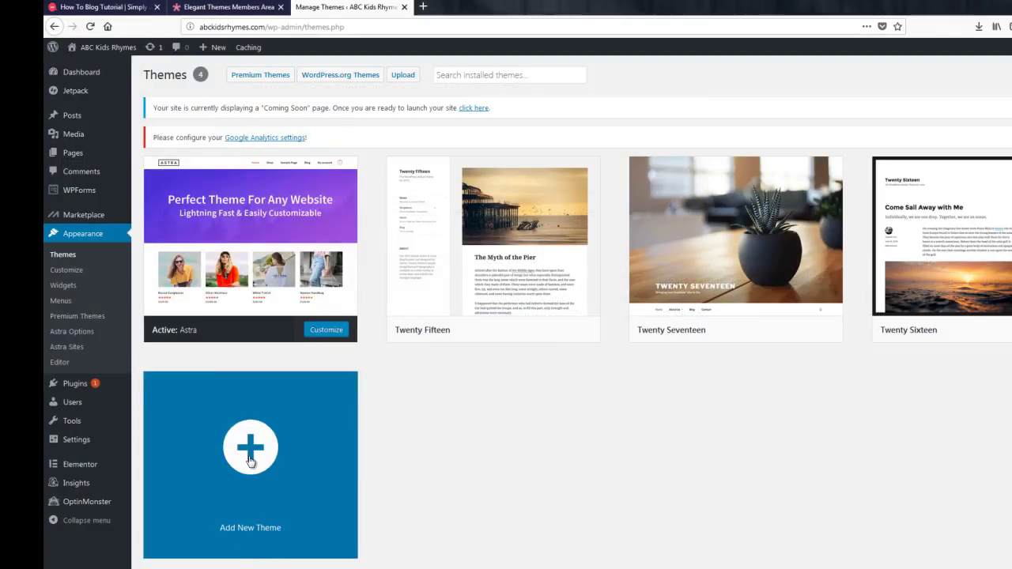
pyautogui.click(250, 461)
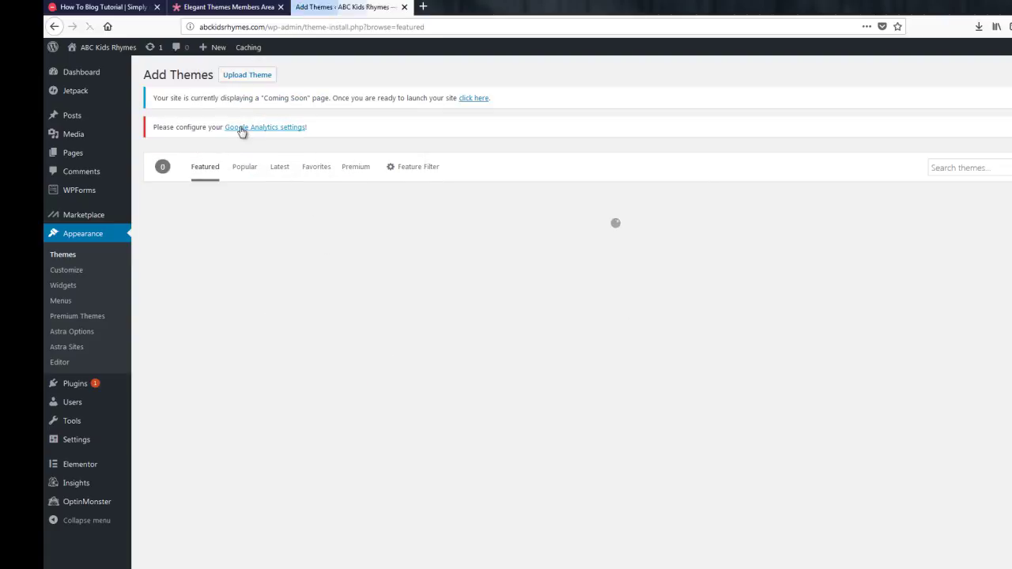
pyautogui.click(174, 67)
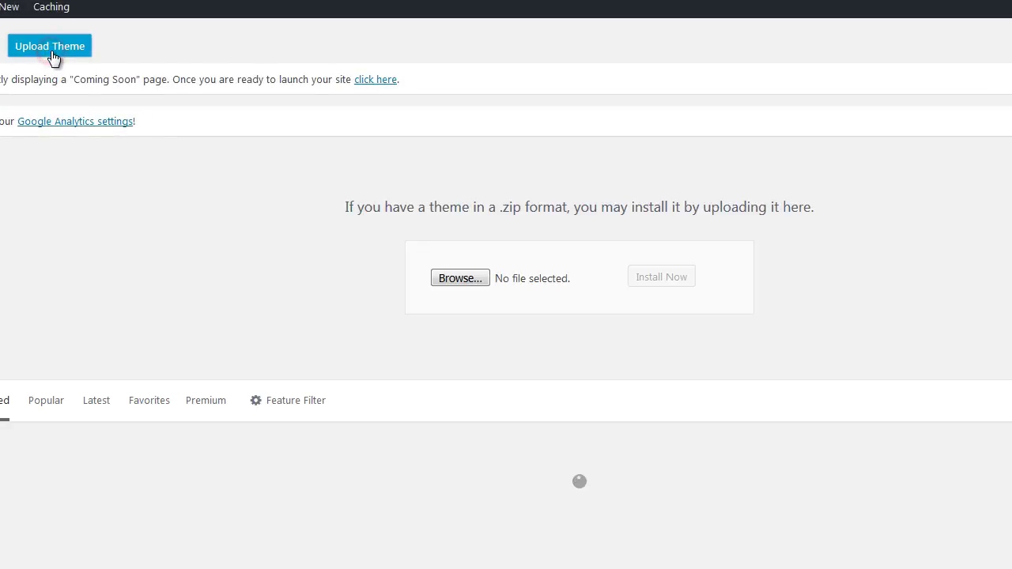
pyautogui.click(457, 281)
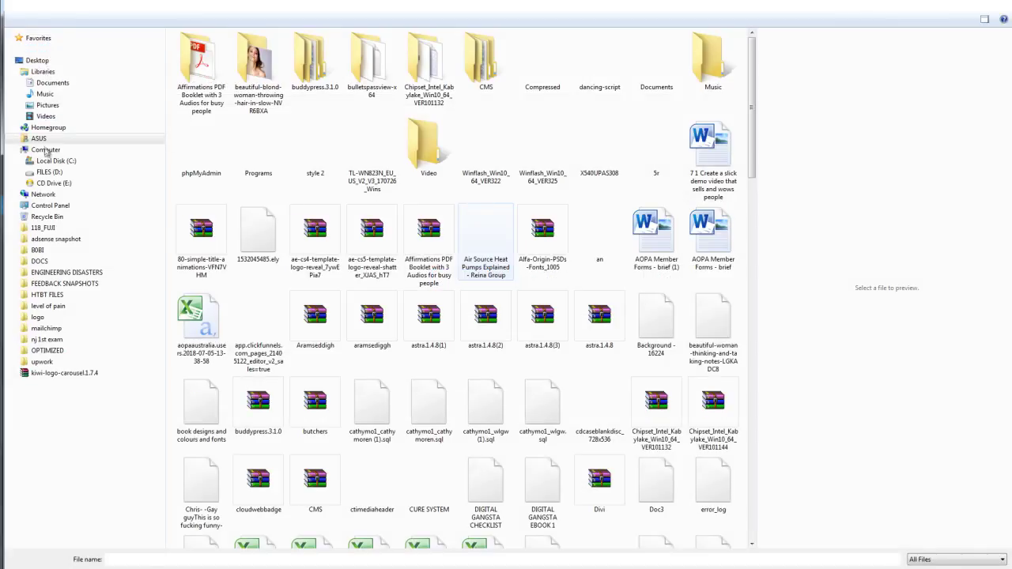
pyautogui.click(372, 490)
pyautogui.click(601, 484)
pyautogui.doubleClick(600, 484)
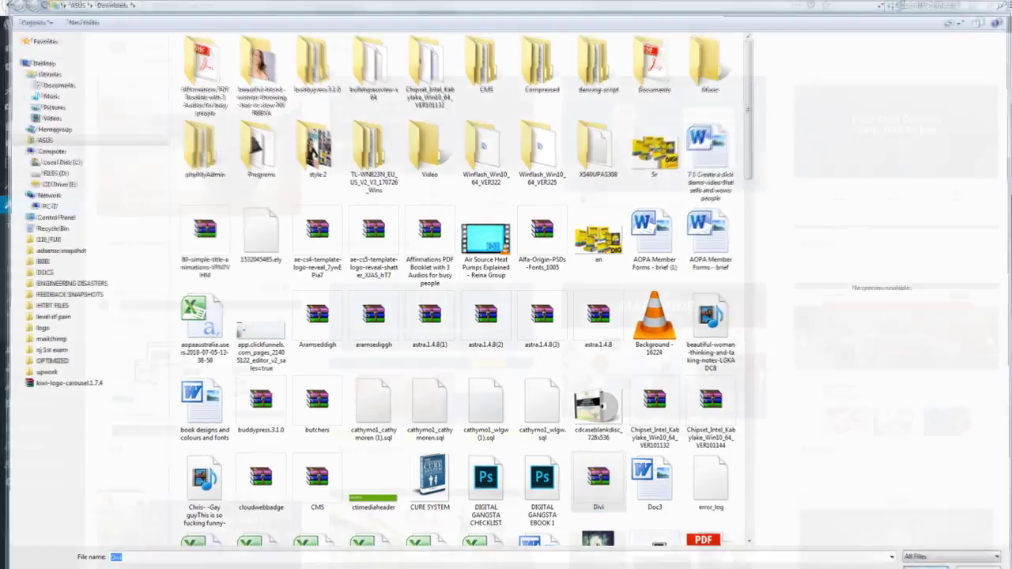
# Step: Install the uploaded Divi theme and activate it
pyautogui.scroll(3, 665, 379)
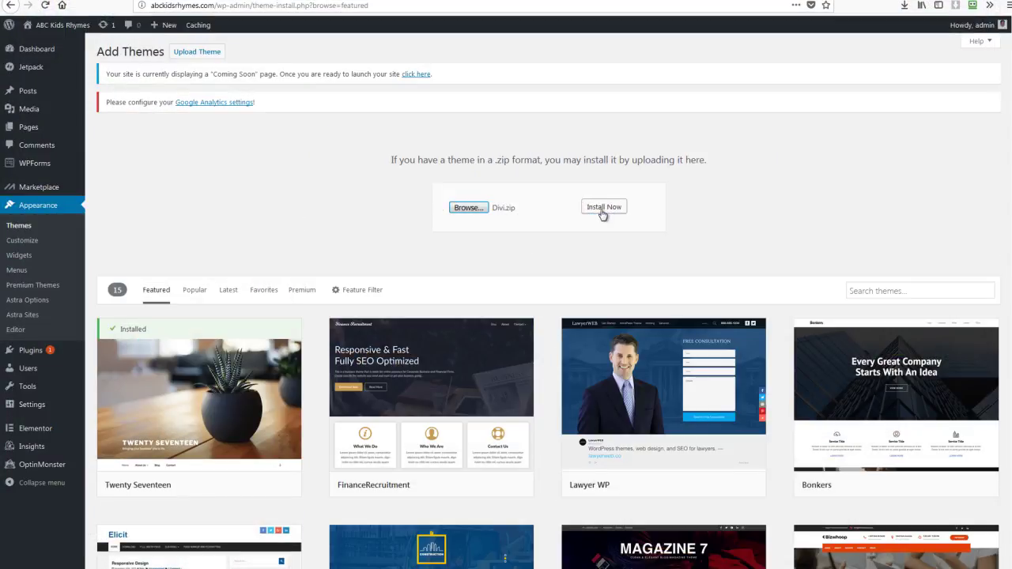
pyautogui.click(603, 210)
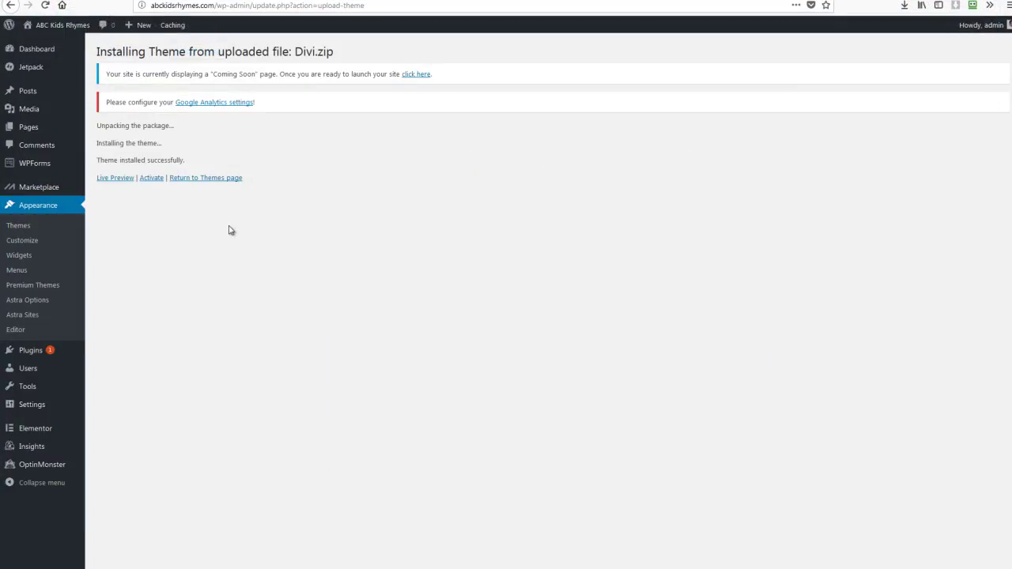
pyautogui.click(151, 179)
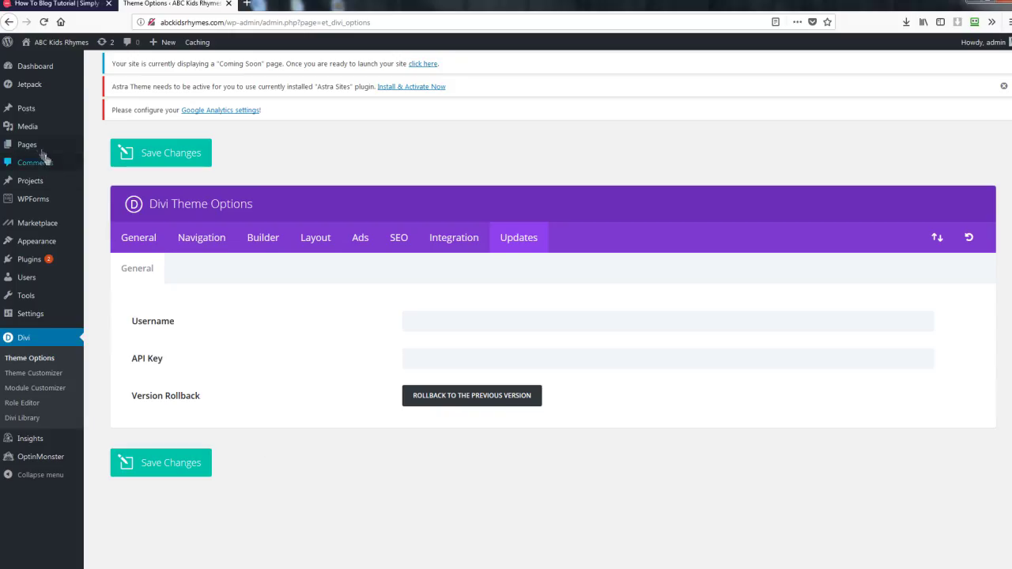
# Step: Create a new page titled 'Home Page'
pyautogui.moveTo(38, 149)
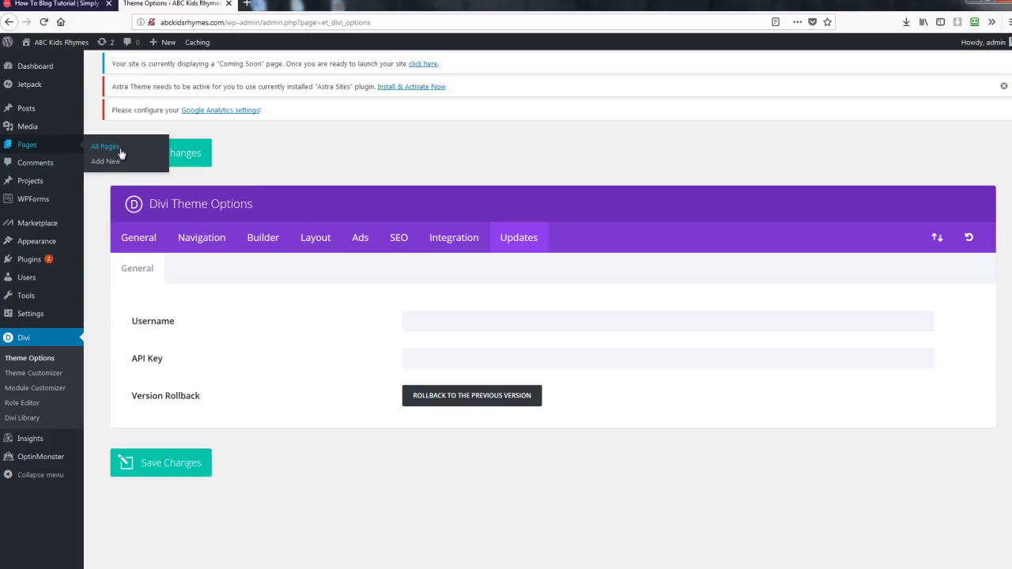
pyautogui.click(113, 162)
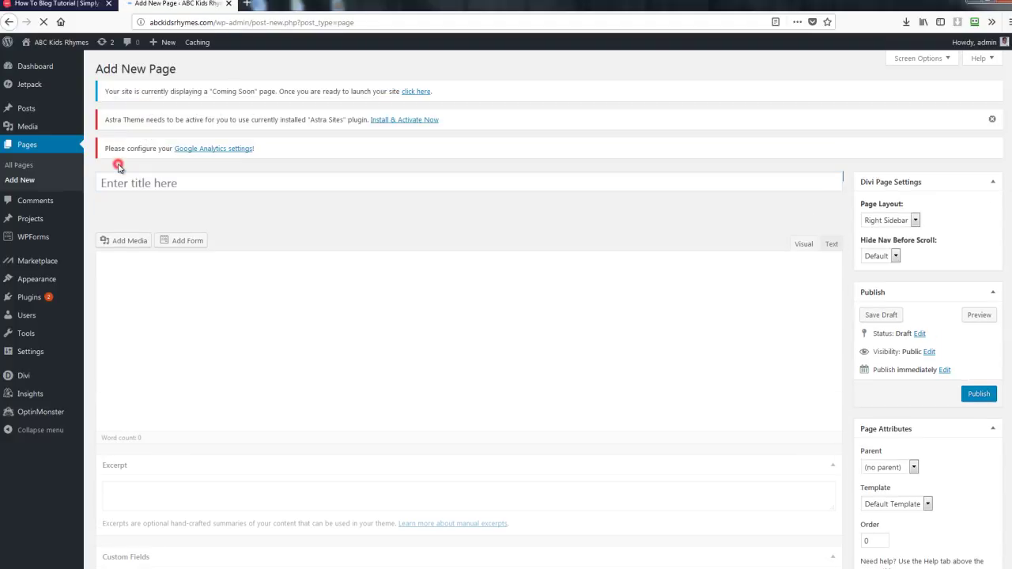
pyautogui.click(119, 178)
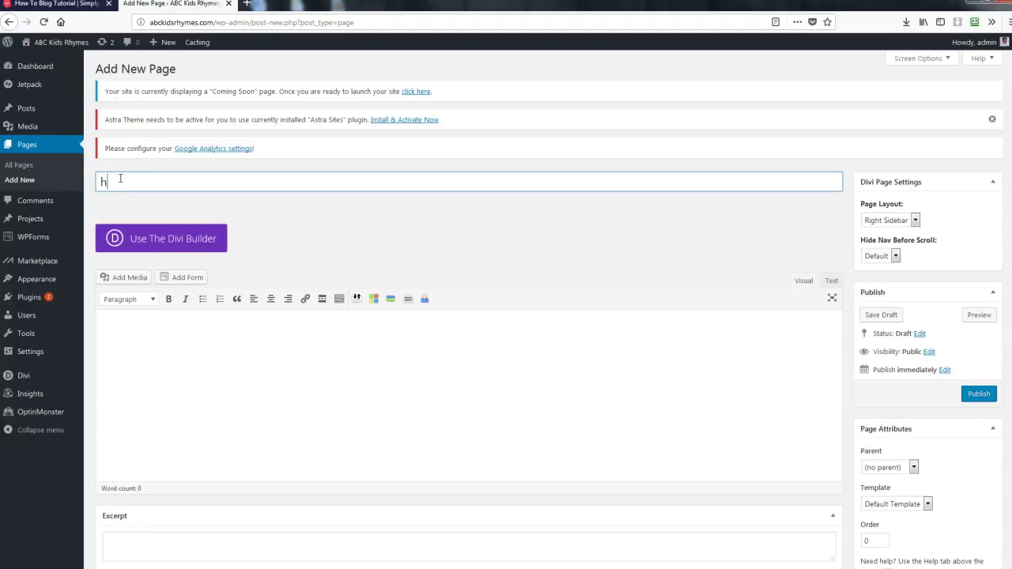
pyautogui.write('Home Page')
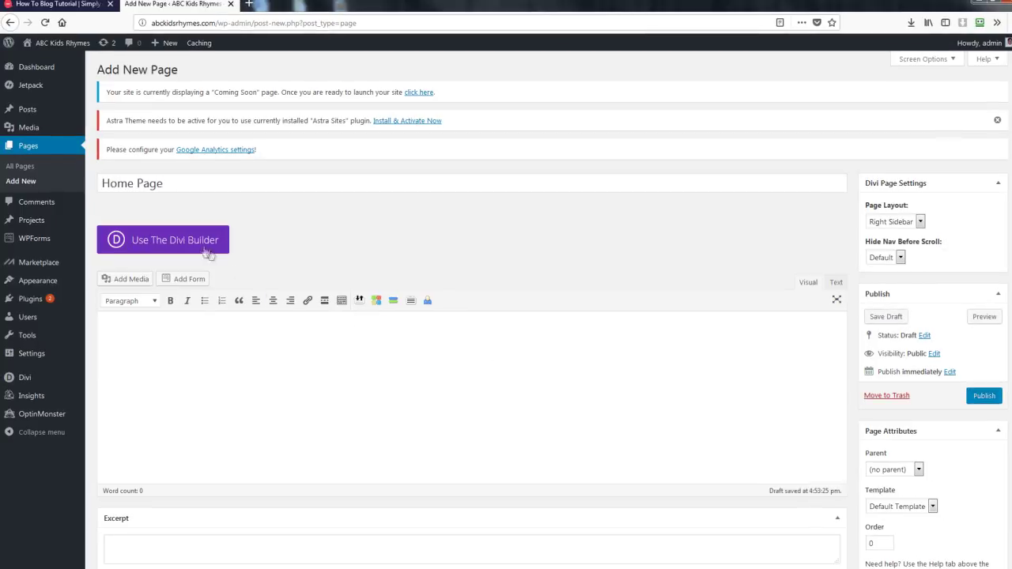
# Step: Switch the page to the Divi Builder, open the Visual Builder, and go full screen
pyautogui.click(156, 249)
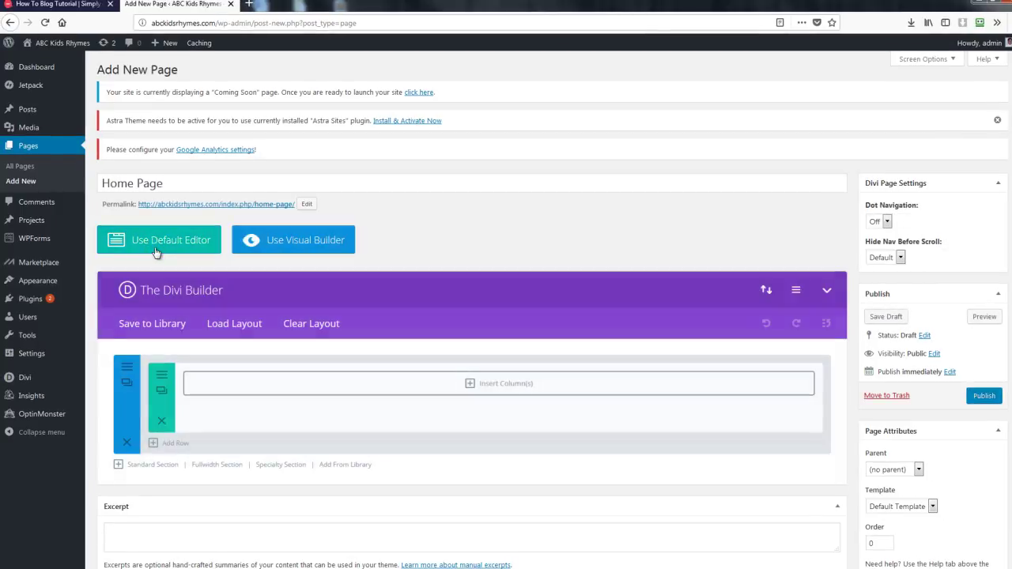
pyautogui.click(294, 251)
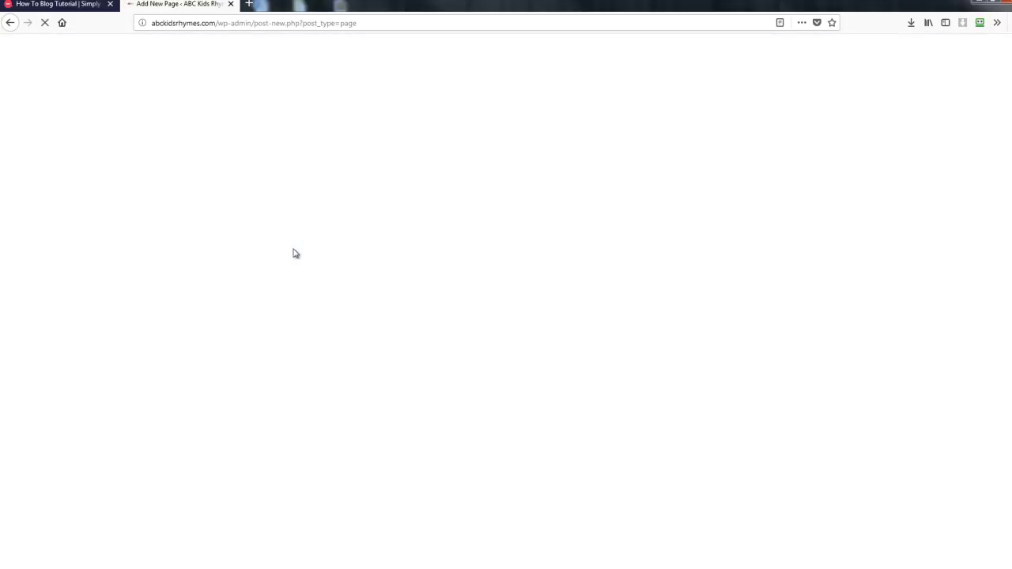
pyautogui.press('F11')
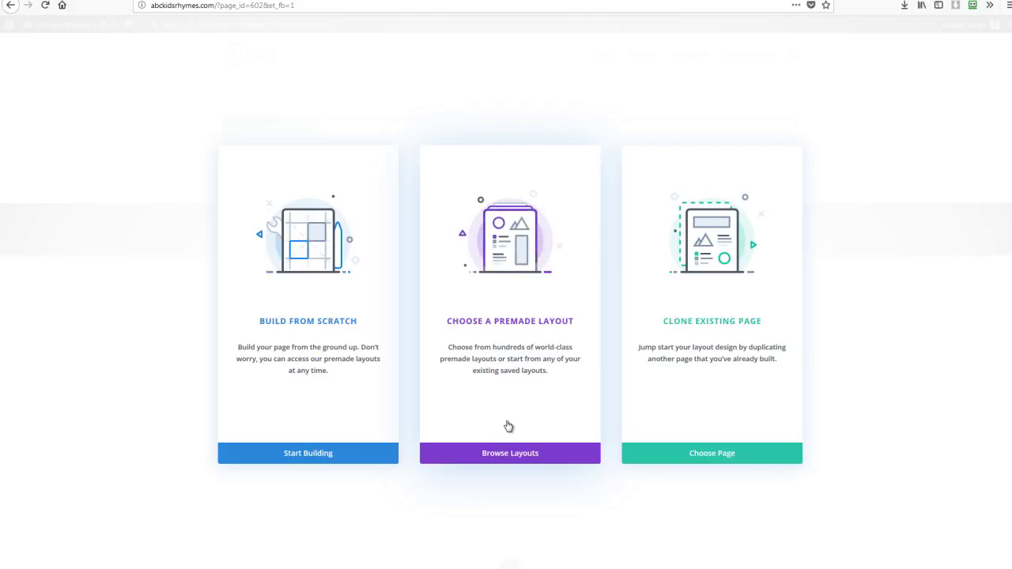
# Step: Filter premade layouts to Education and preview the Elementary School pack's Home layout
pyautogui.click(501, 459)
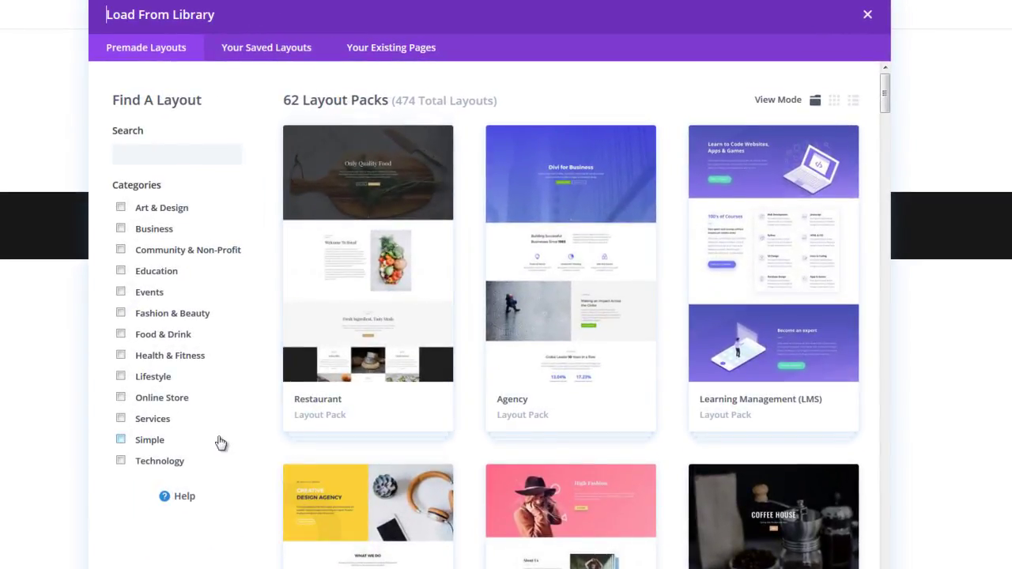
pyautogui.scroll(-2, 221, 443)
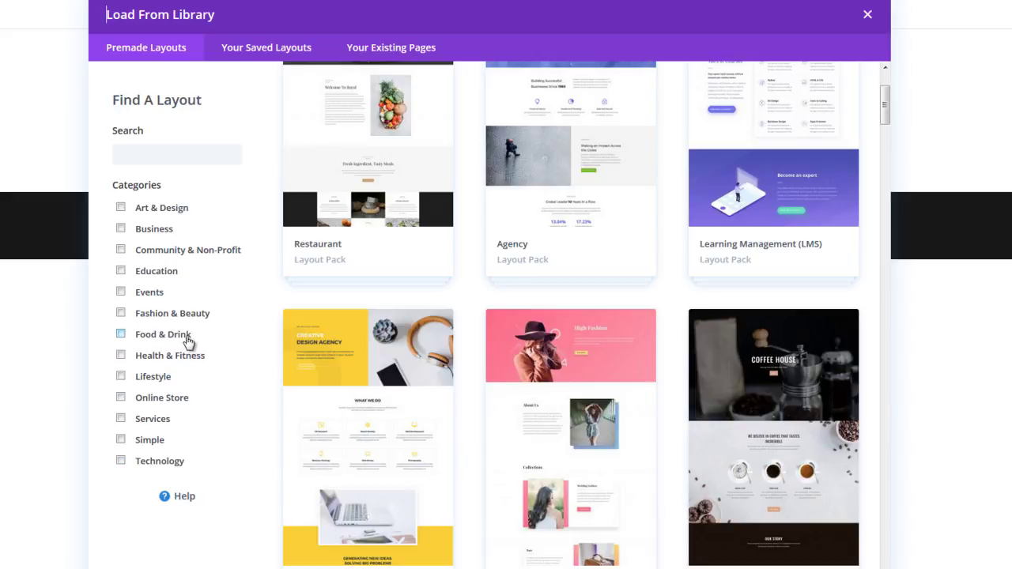
pyautogui.click(120, 271)
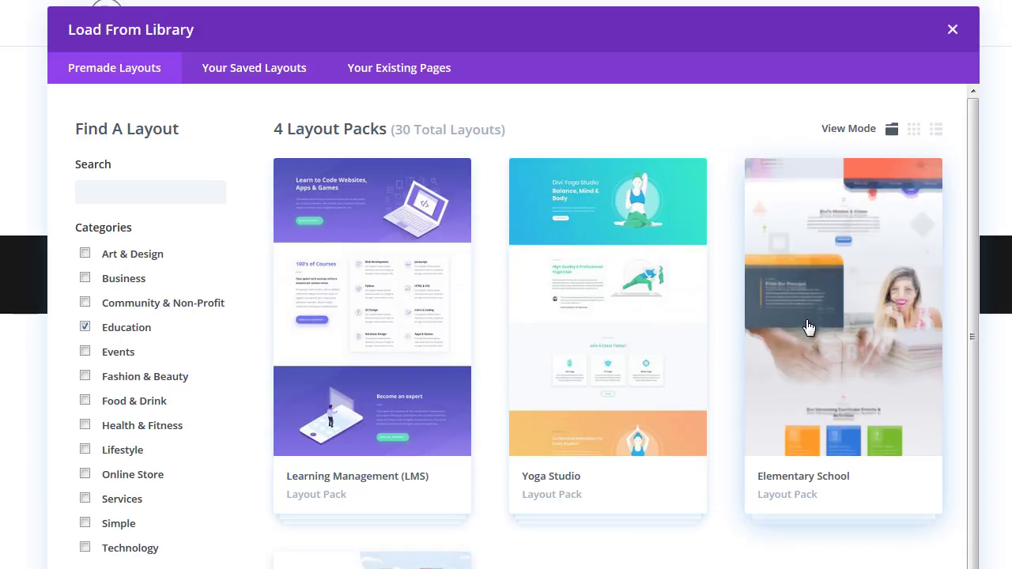
pyautogui.click(809, 326)
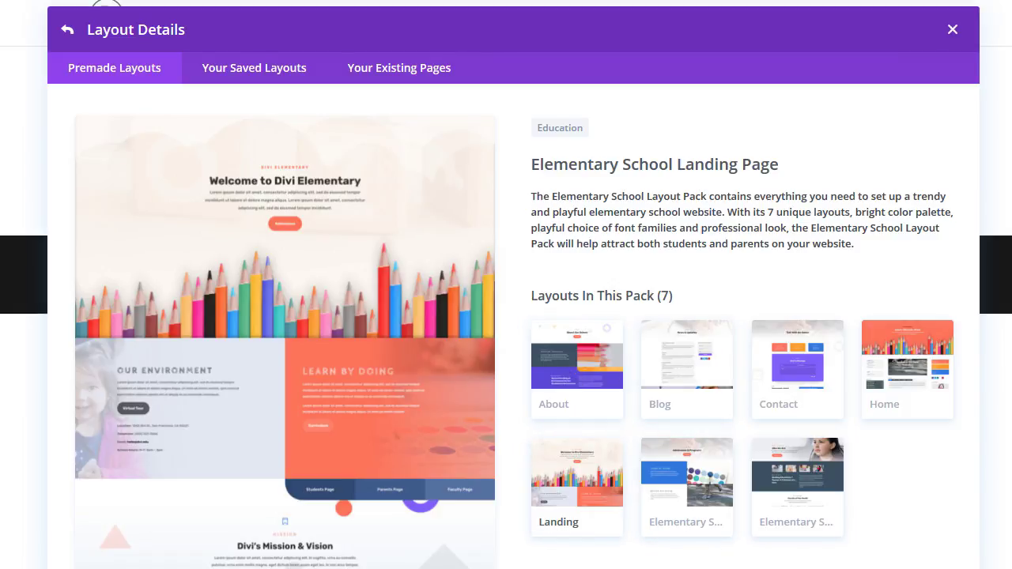
pyautogui.click(904, 364)
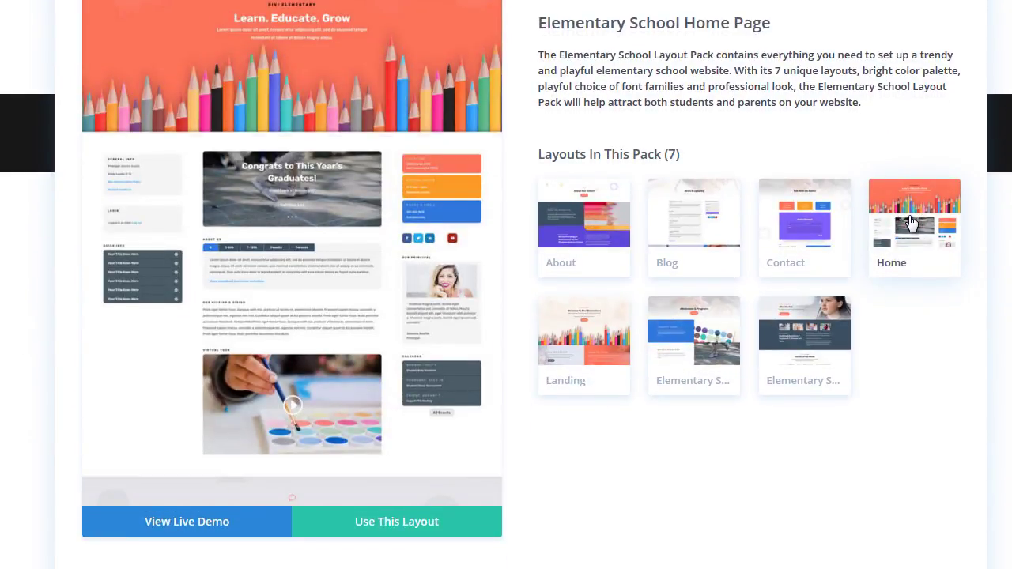
# Step: Apply the Elementary School Home layout, then open the Elegant Themes account area for credentials
pyautogui.click(372, 527)
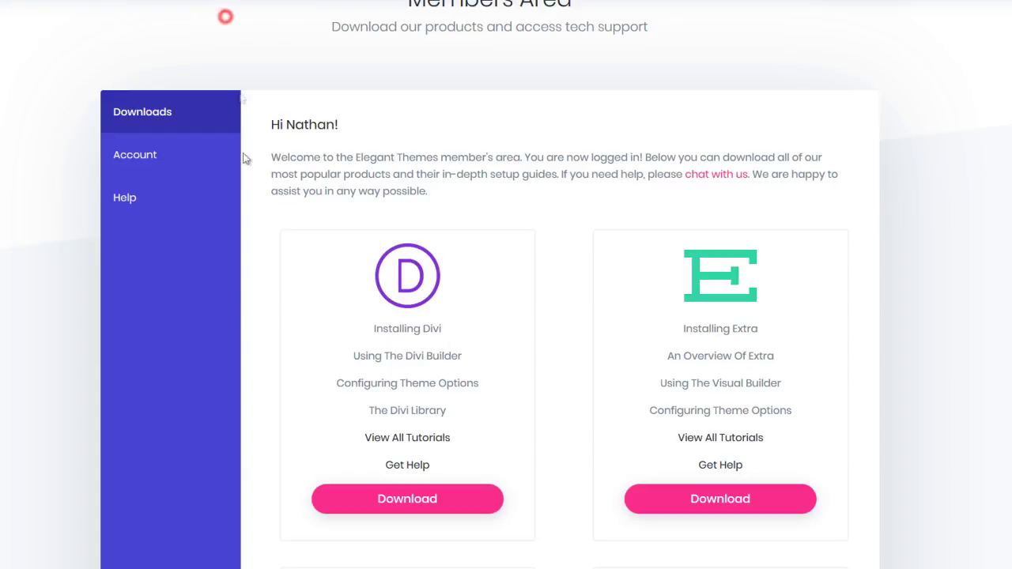
pyautogui.click(137, 156)
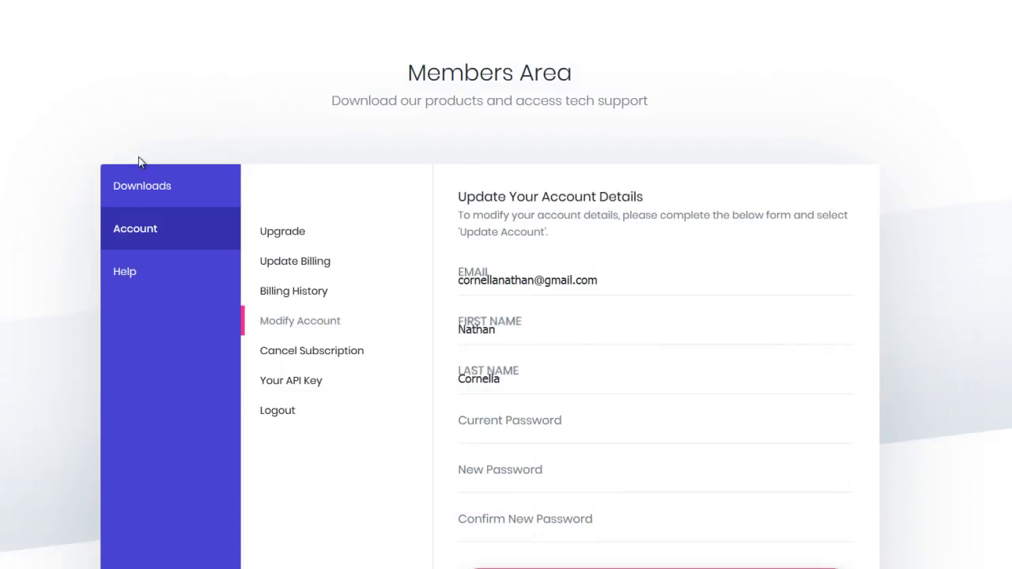
# Step: Generate a new Elegant Themes API key and copy it to the clipboard
pyautogui.click(294, 383)
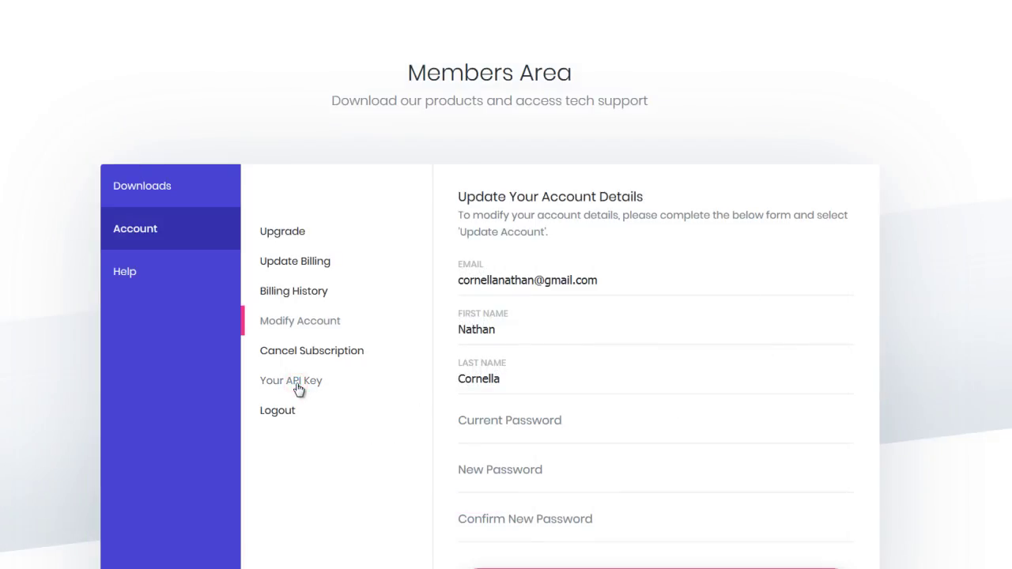
pyautogui.scroll(-1, 321, 384)
pyautogui.click(655, 497)
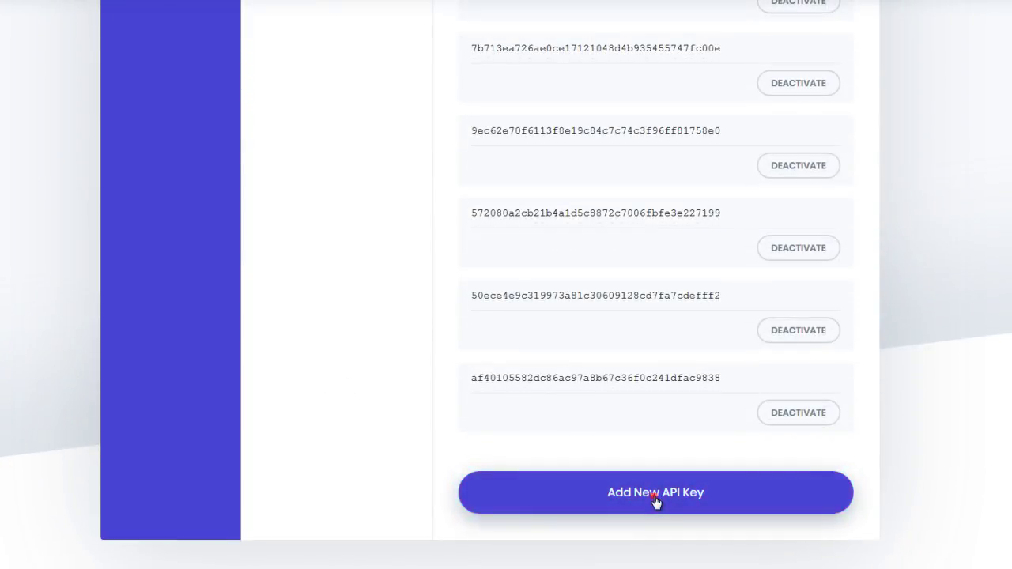
pyautogui.doubleClick(527, 468)
pyautogui.rightClick(527, 468)
pyautogui.click(563, 479)
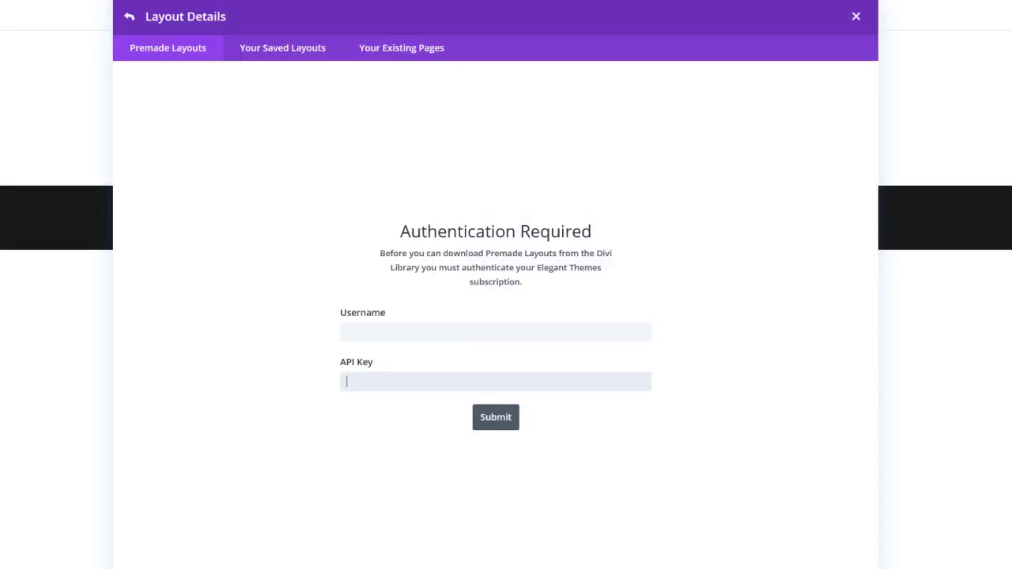
# Step: Paste the API key, enter the account username, and submit to import the layout
pyautogui.hotkey('ctrl', 'v')
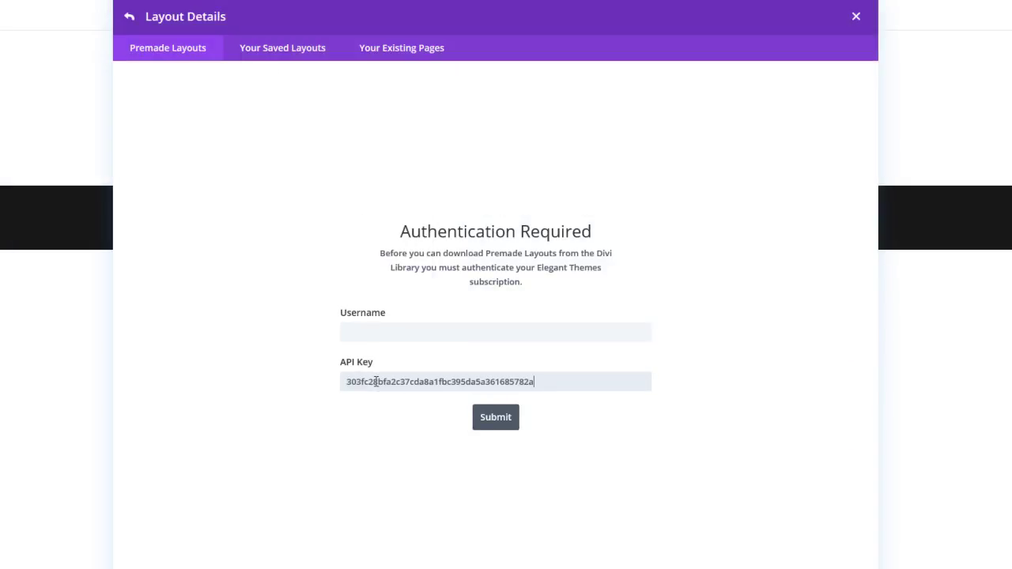
pyautogui.click(386, 326)
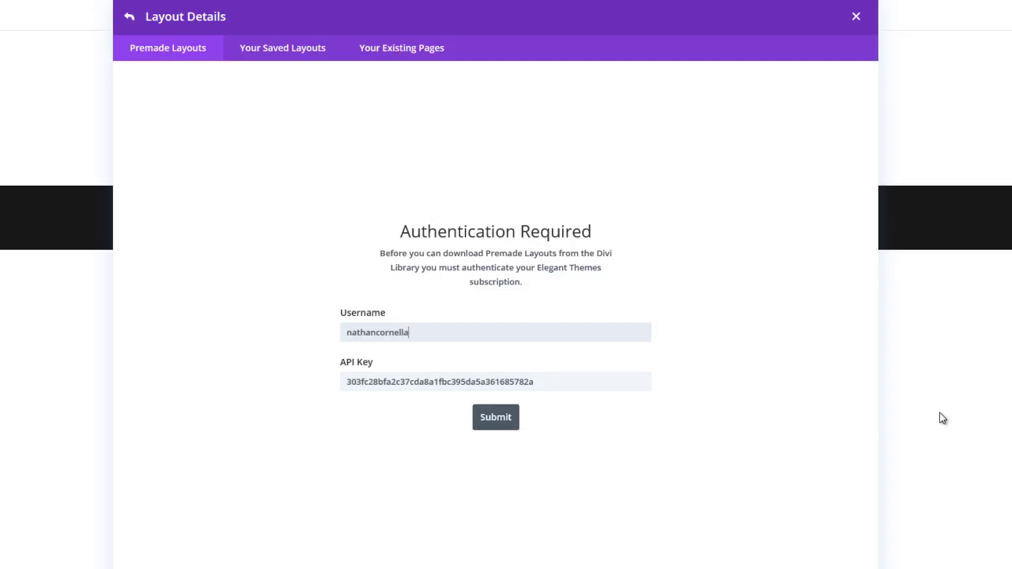
pyautogui.click(507, 419)
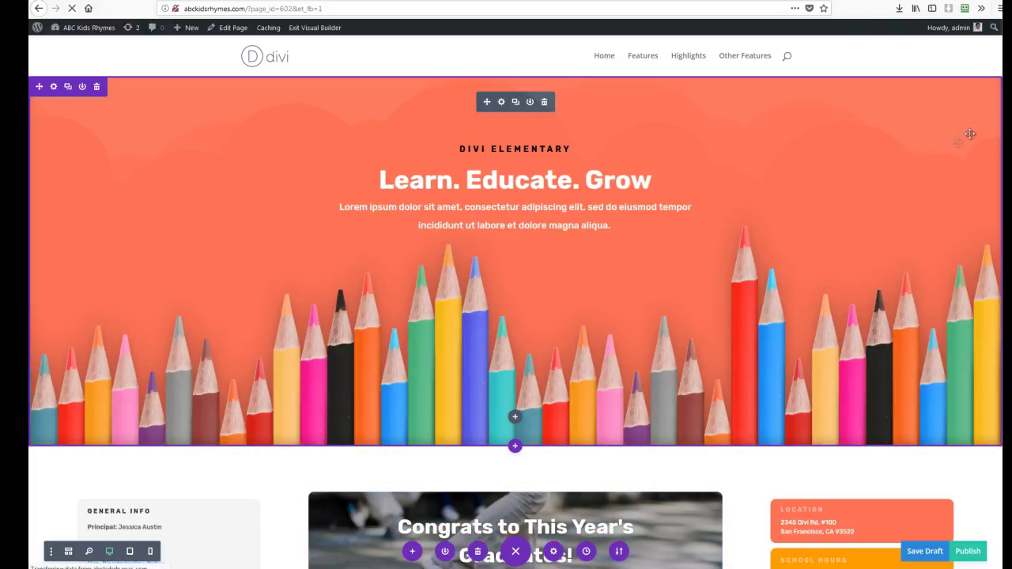
# Step: Scroll through the imported Elementary School home page down to the footer and back
pyautogui.scroll(-3, 516, 307)
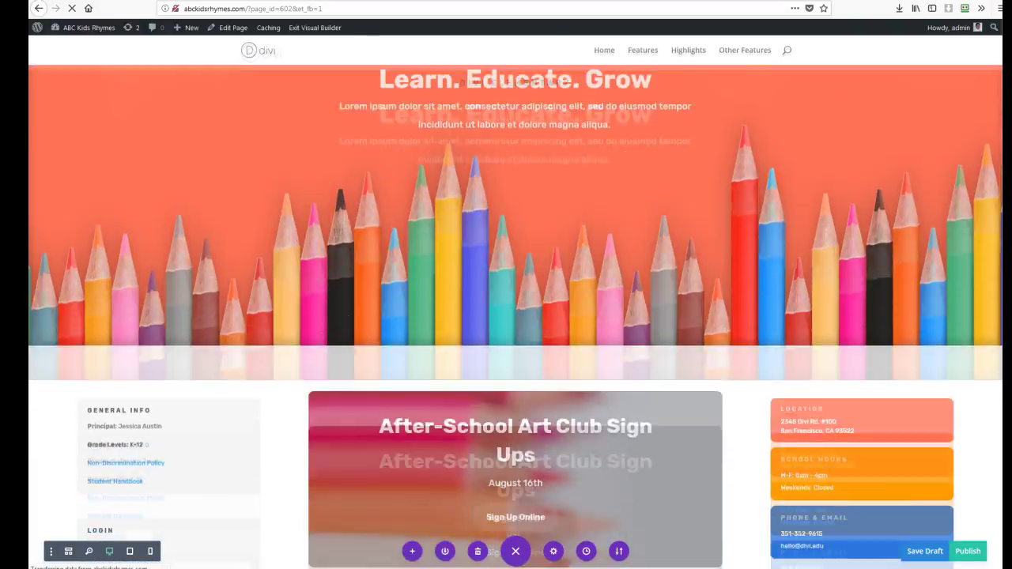
pyautogui.scroll(-6, 516, 316)
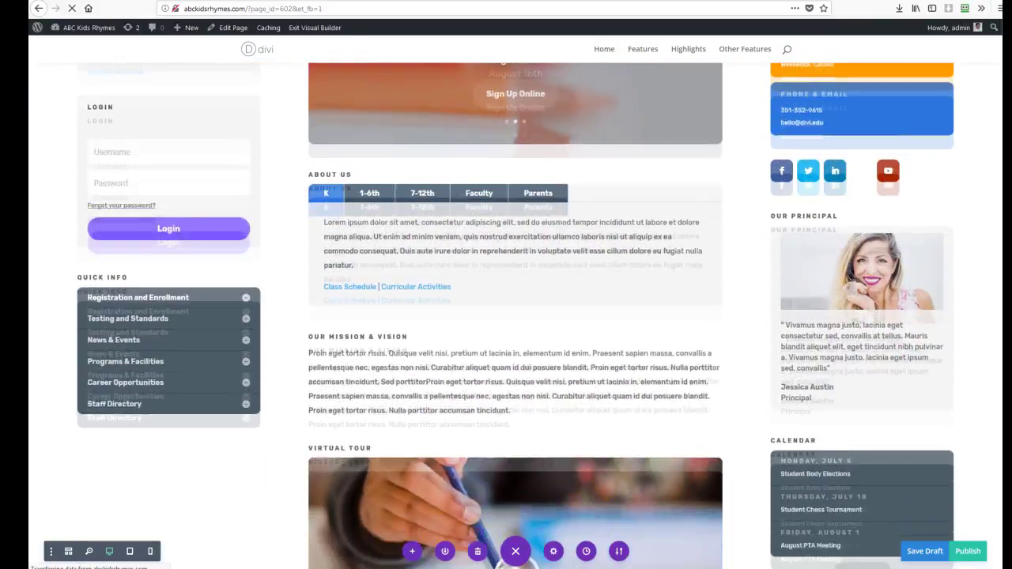
pyautogui.scroll(-9, 993, 389)
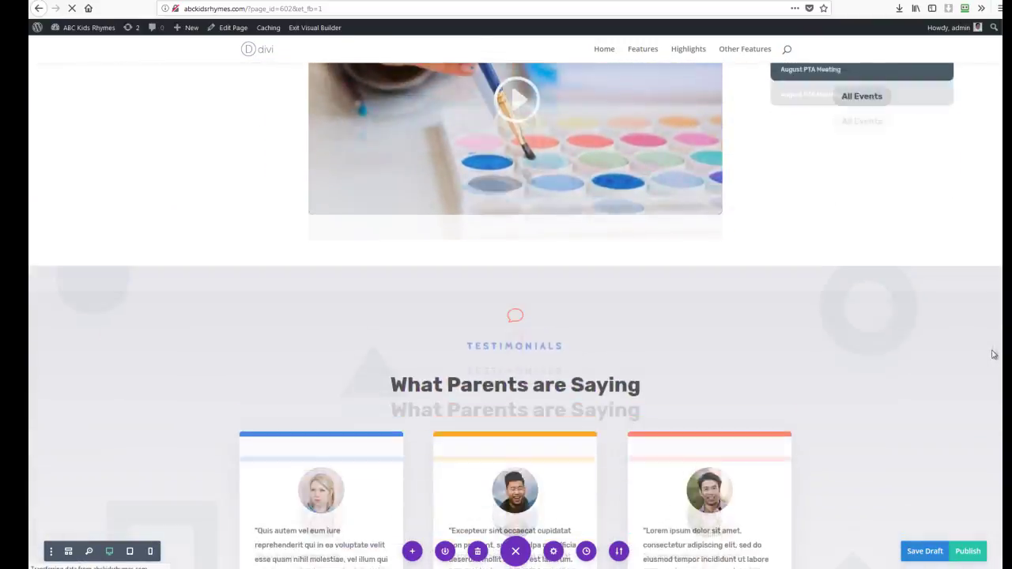
pyautogui.scroll(-10, 993, 389)
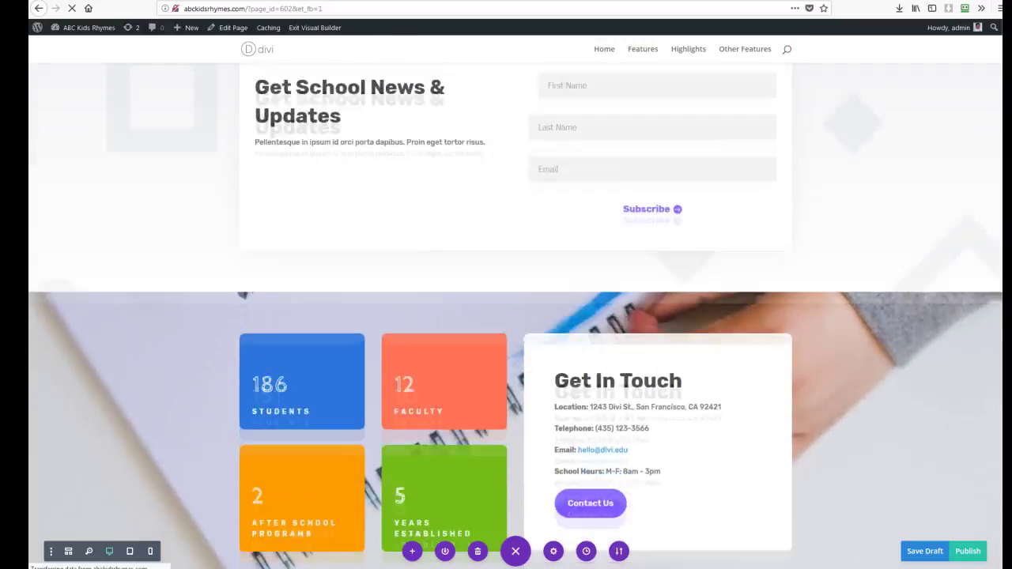
pyautogui.scroll(-2, 515, 316)
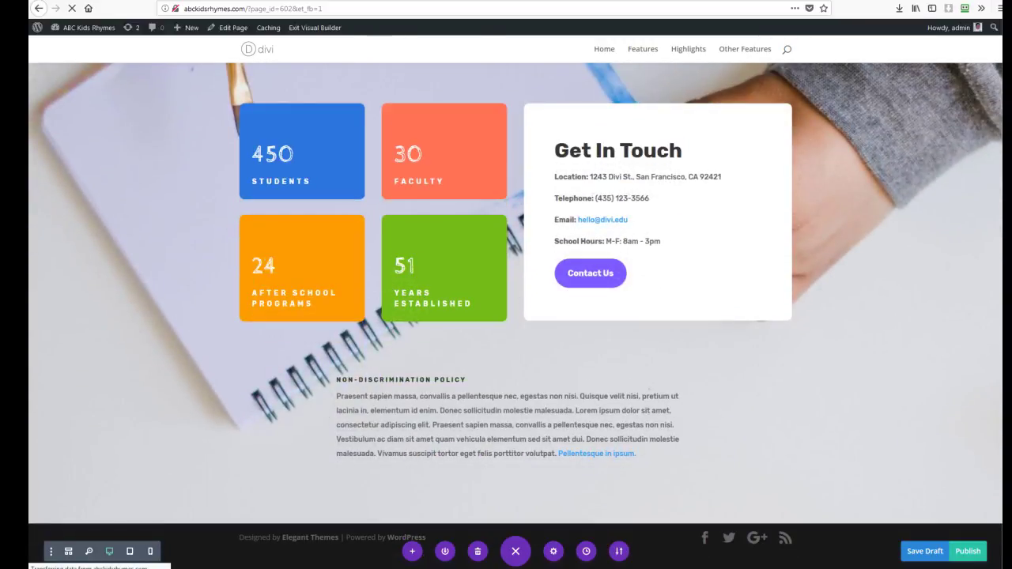
pyautogui.scroll(20, 979, 261)
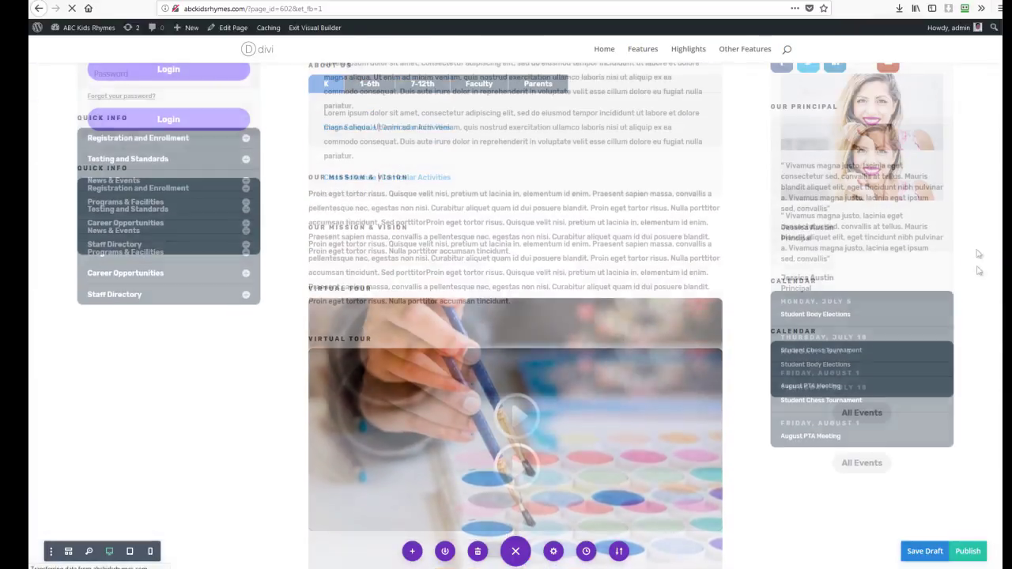
pyautogui.scroll(10, 979, 261)
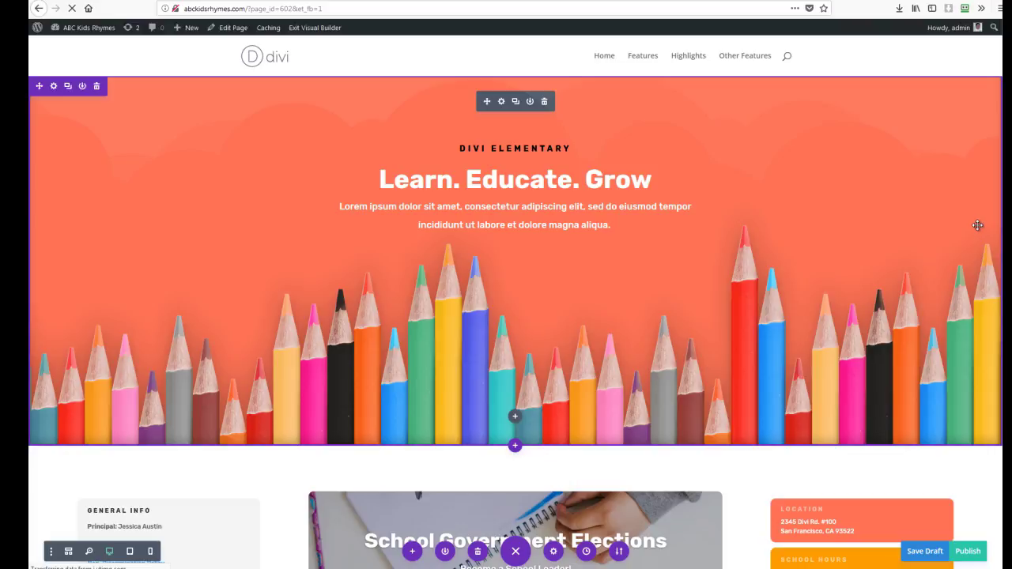
pyautogui.scroll(-3, 870, 368)
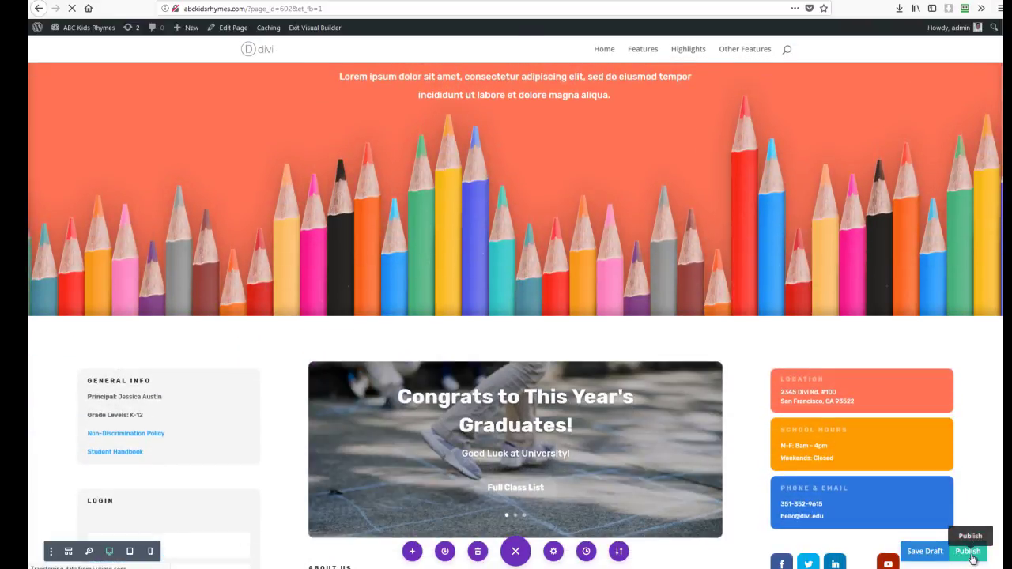
# Step: Save the Home Page and select the 'Learn. Educate. Grow' heading text
pyautogui.click(927, 552)
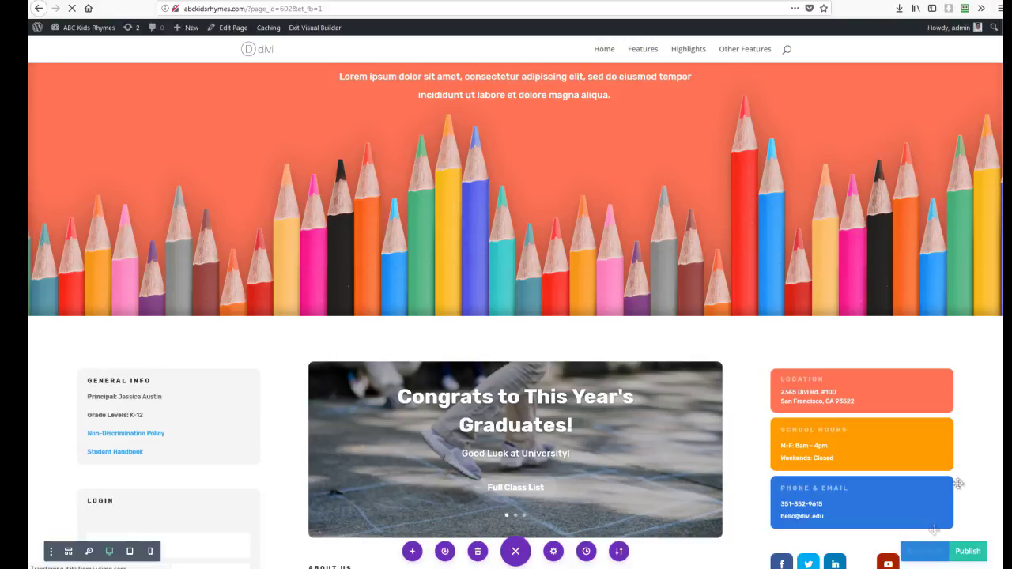
pyautogui.scroll(3, 982, 443)
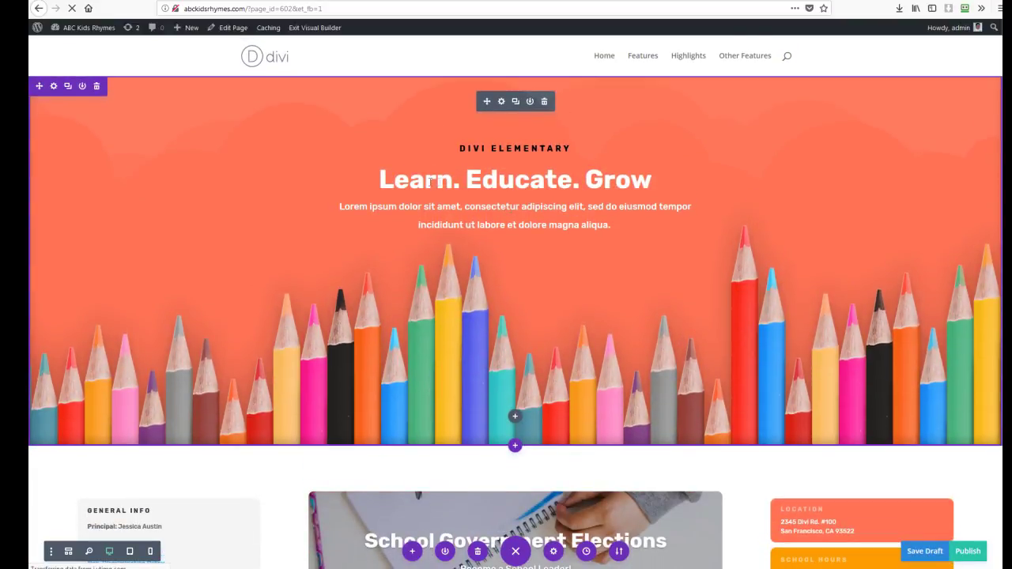
pyautogui.moveTo(382, 178); pyautogui.dragTo(651, 180)
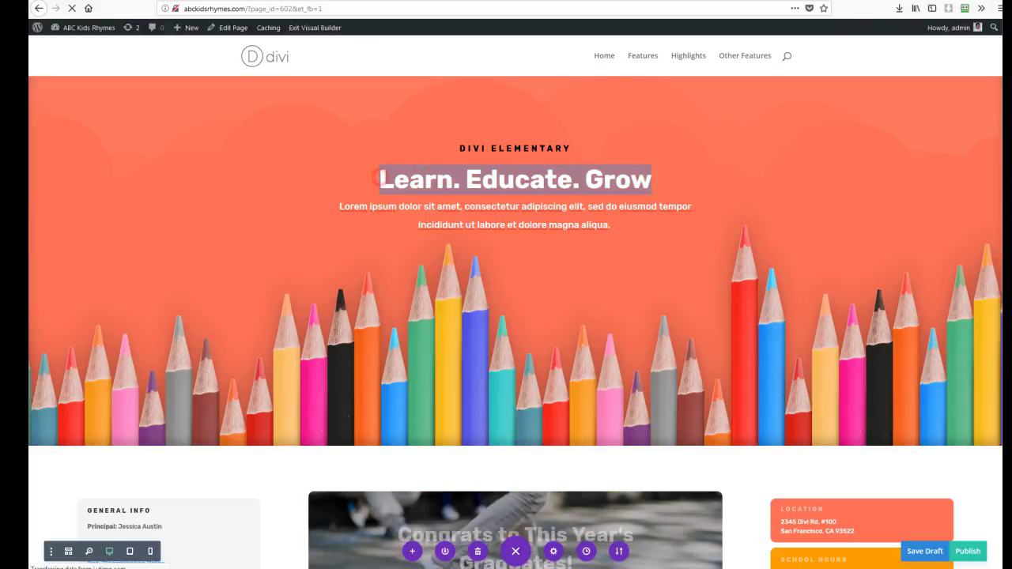
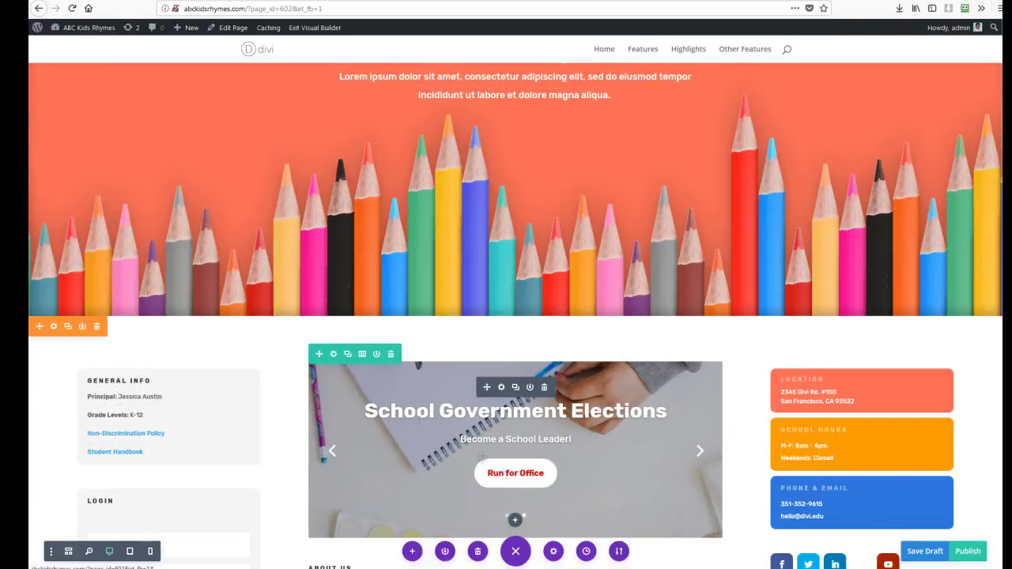
pyautogui.moveTo(290, 319)
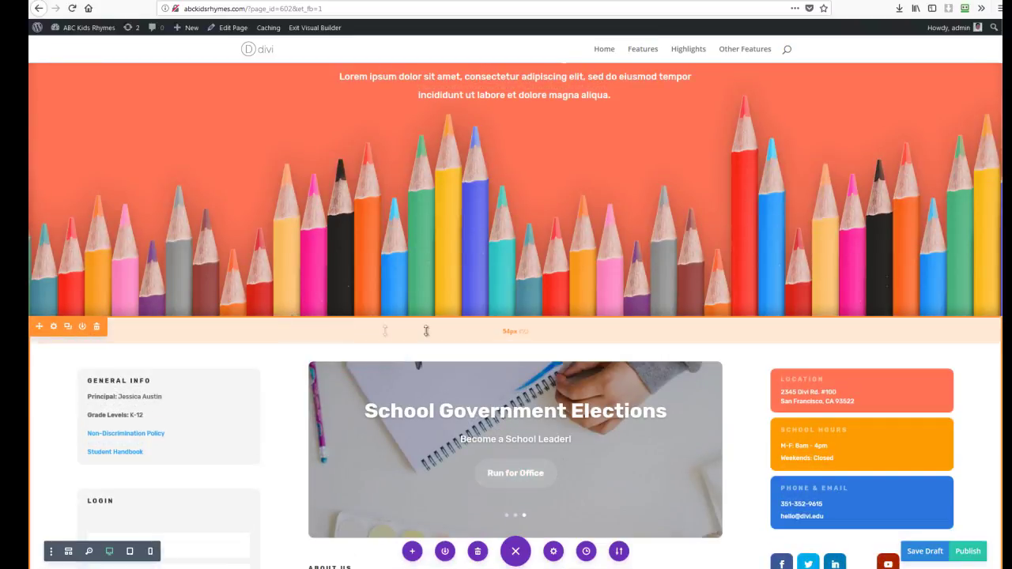
pyautogui.scroll(-3, 508, 316)
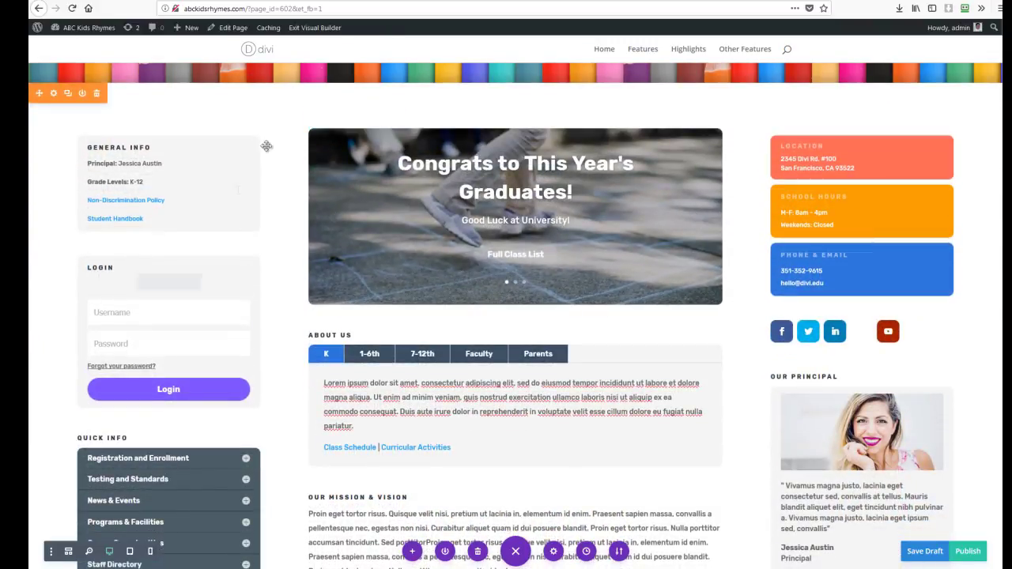
pyautogui.scroll(4, 399, 188)
pyautogui.scroll(1, 399, 188)
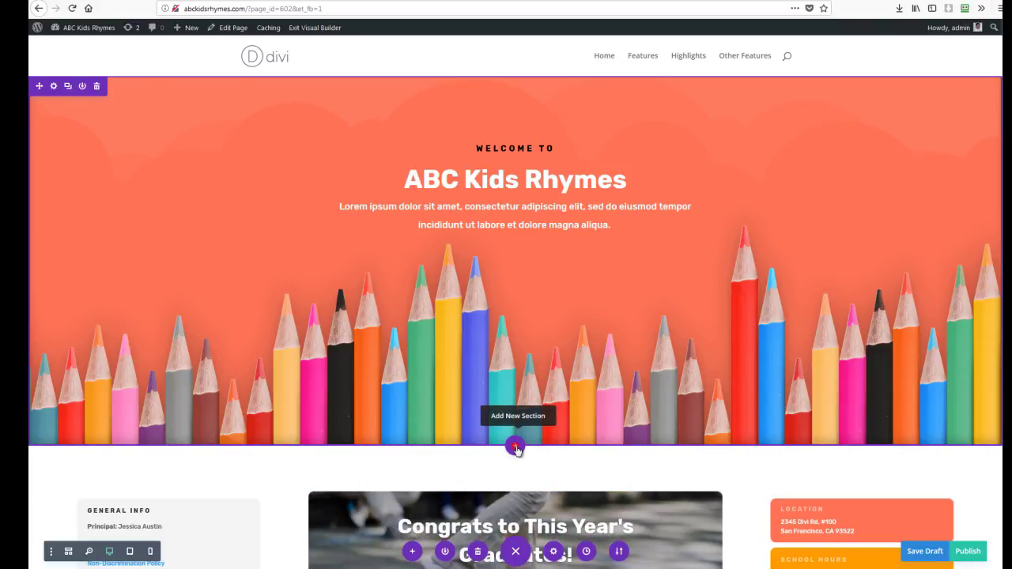
# Step: Insert a regular one-column section below the pencil header holding a default Testimonial module
pyautogui.click(515, 447)
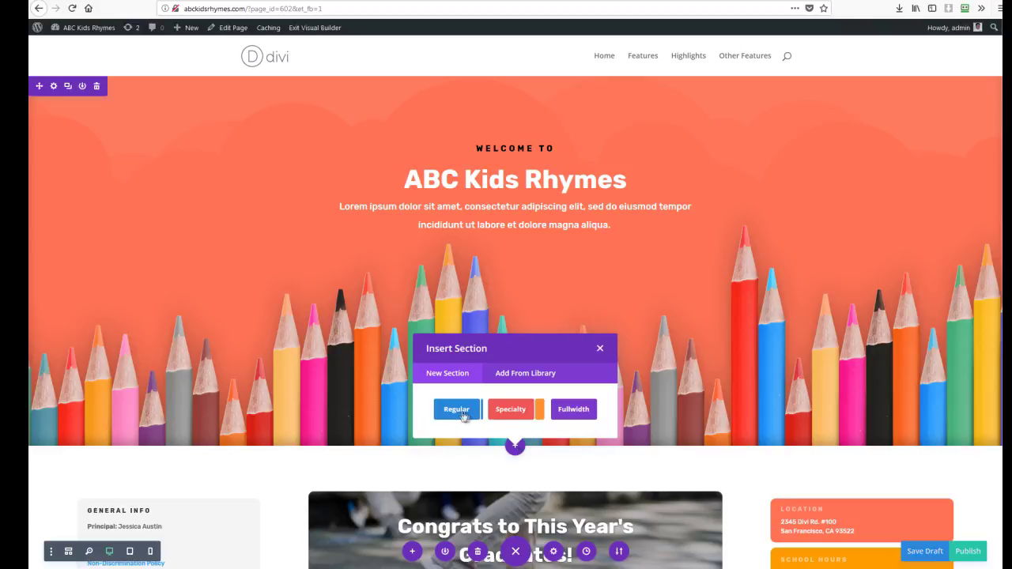
pyautogui.click(458, 410)
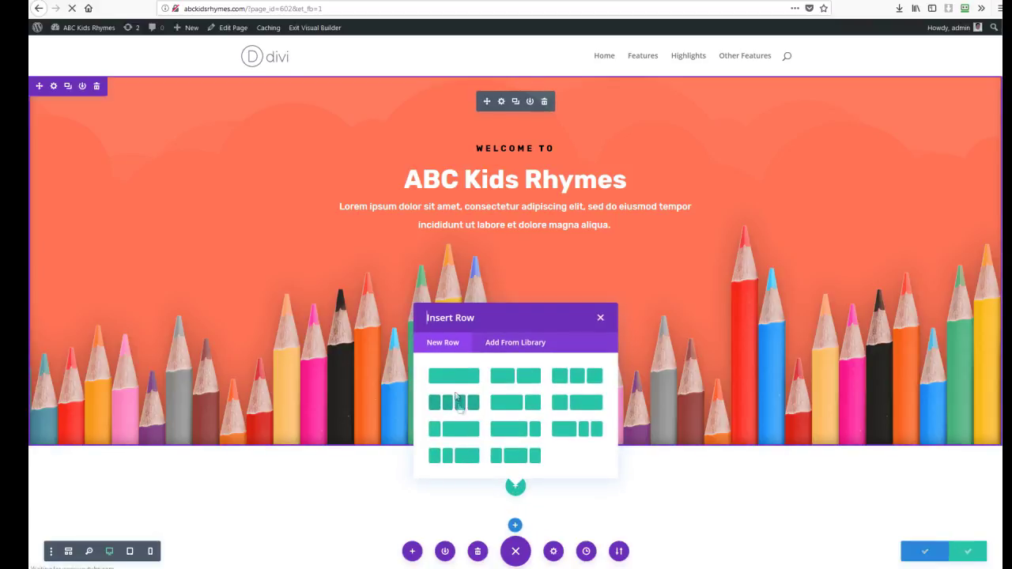
pyautogui.click(454, 377)
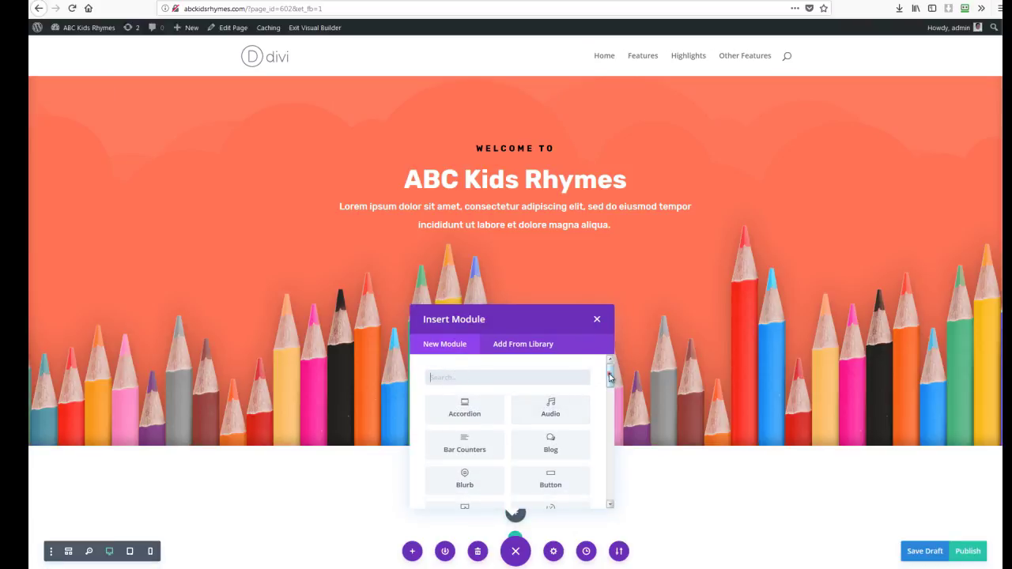
pyautogui.moveTo(610, 378); pyautogui.dragTo(608, 428)
pyautogui.scroll(-6, 501, 466)
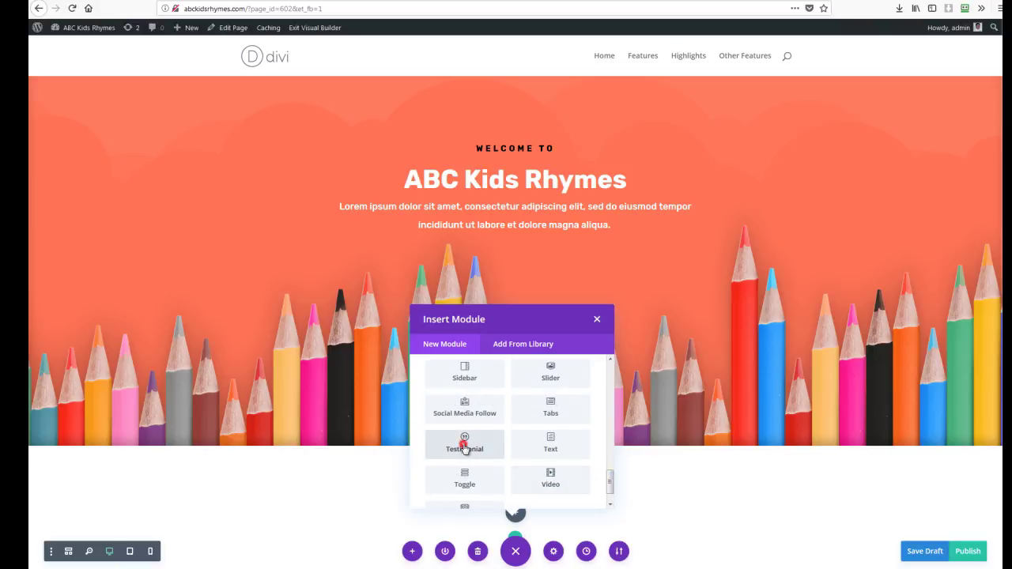
pyautogui.click(462, 444)
pyautogui.scroll(-2, 471, 447)
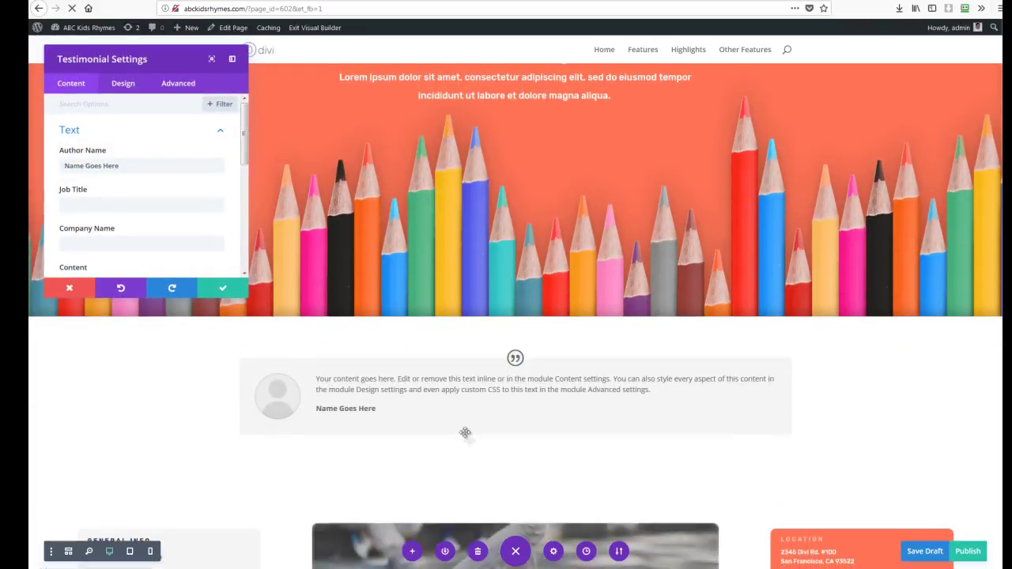
pyautogui.scroll(-2, 521, 376)
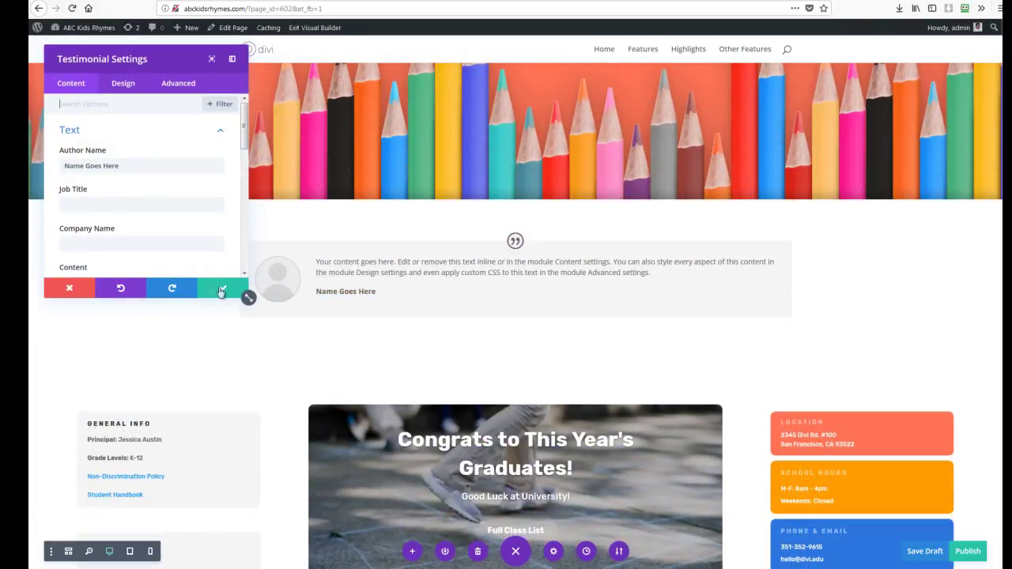
pyautogui.click(220, 291)
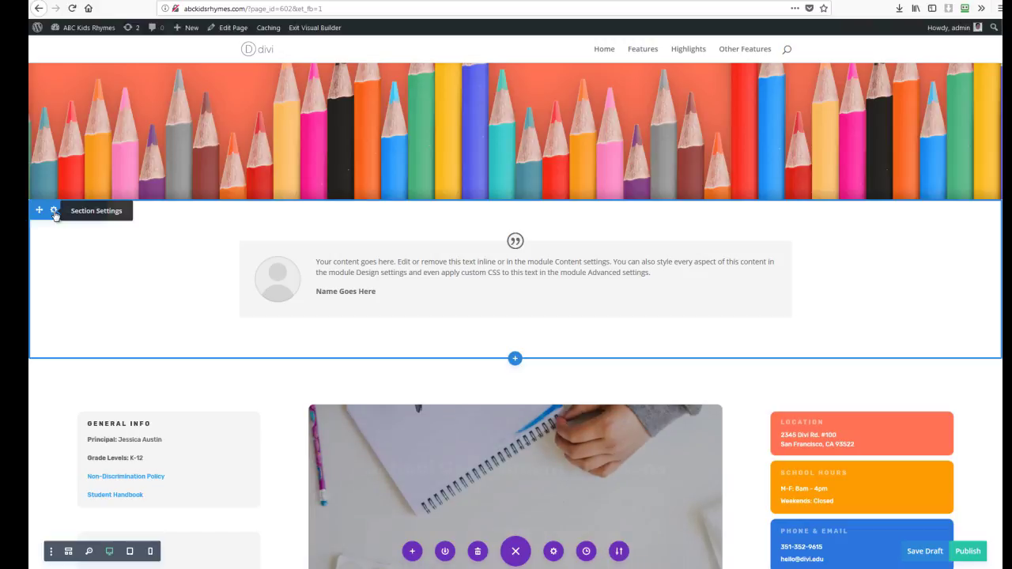
pyautogui.click(55, 211)
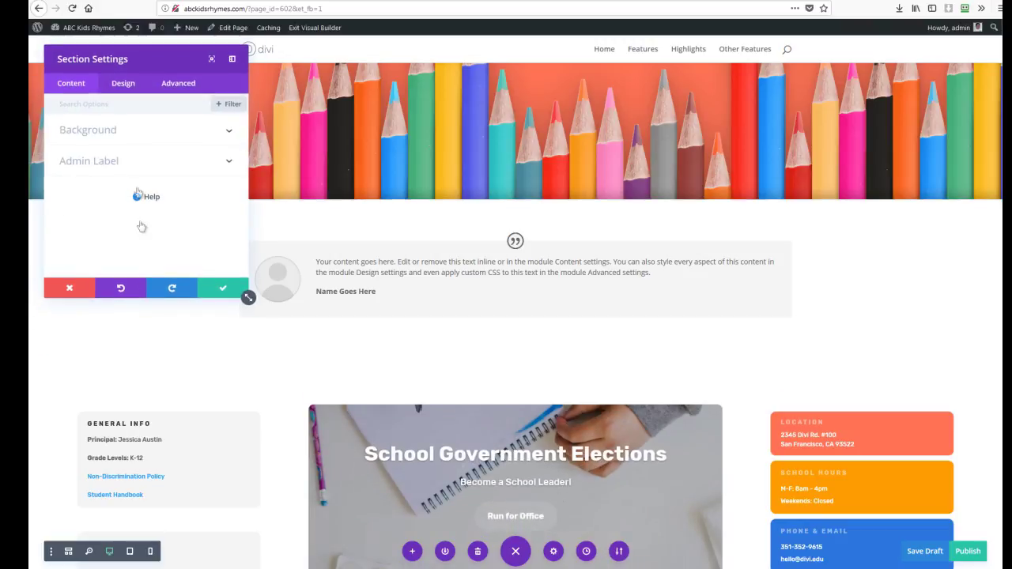
# Step: Give the section a translucent green background color, rgba(127,216,43,0.43)
pyautogui.click(99, 131)
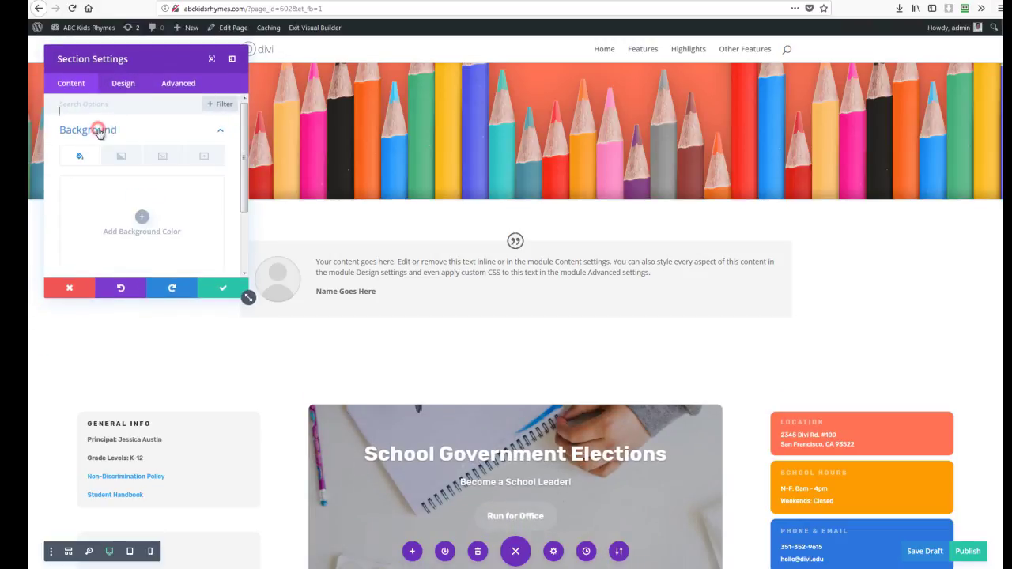
pyautogui.click(141, 222)
pyautogui.scroll(-2, 143, 225)
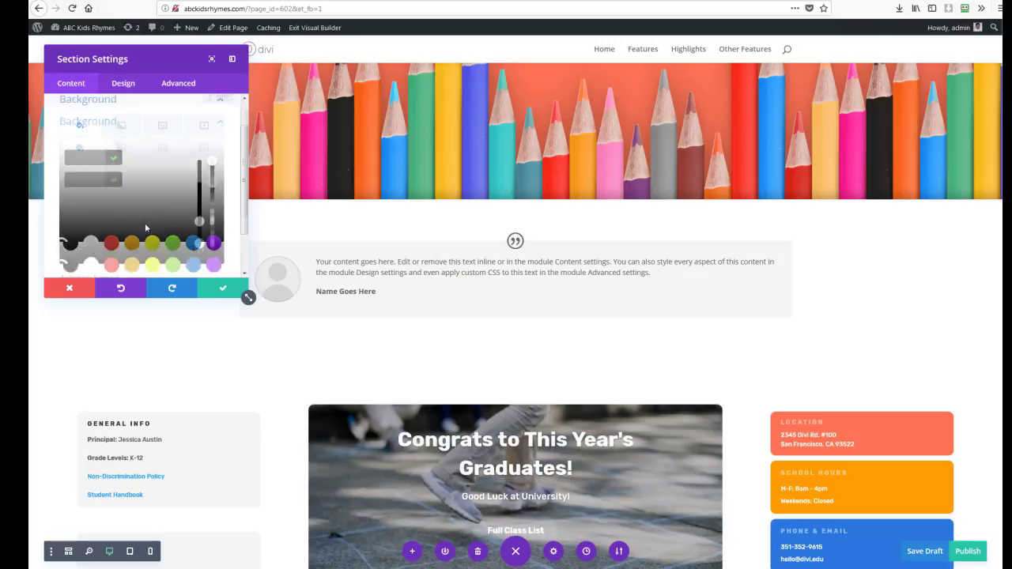
pyautogui.click(172, 214)
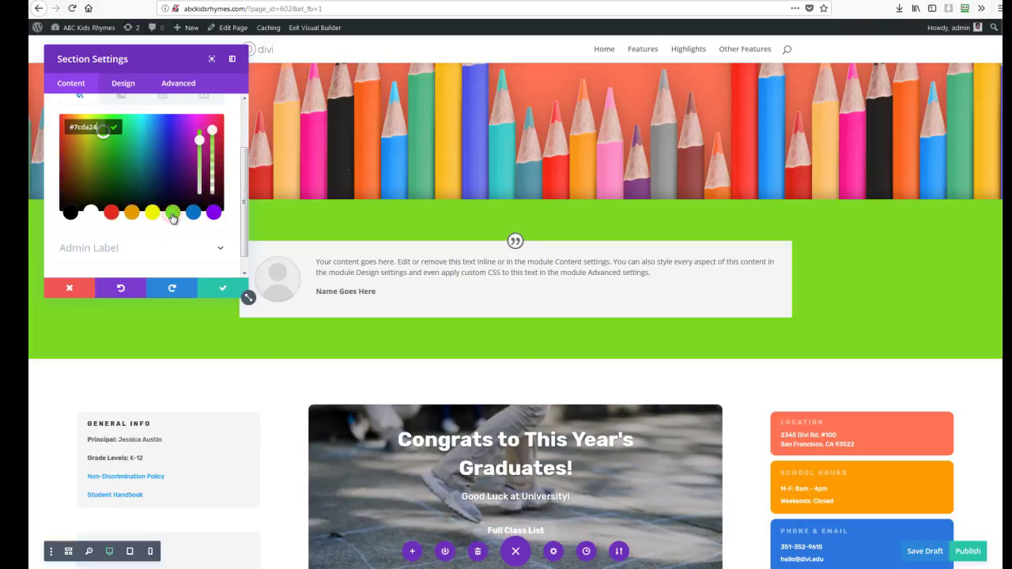
pyautogui.moveTo(212, 131); pyautogui.dragTo(212, 164)
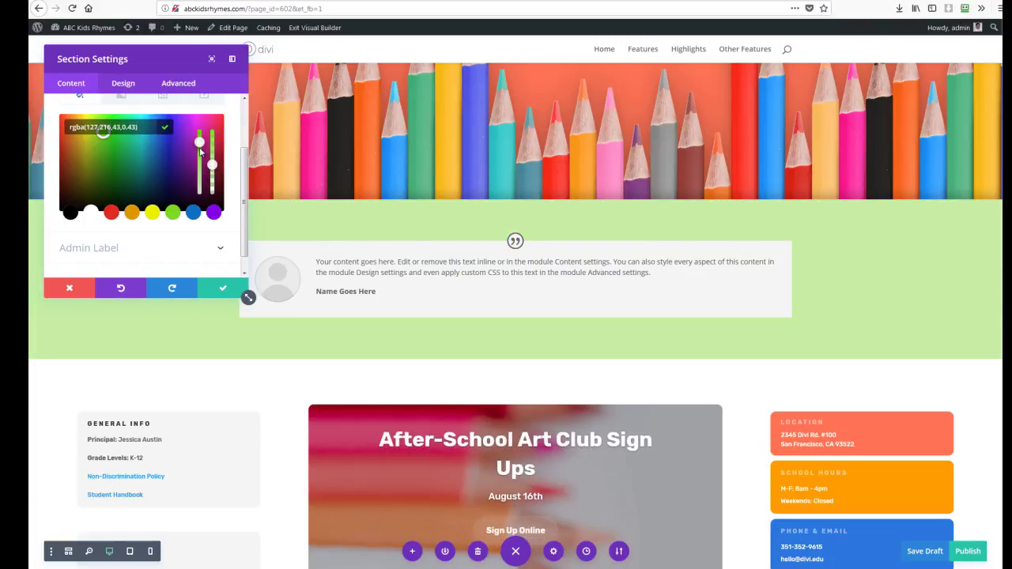
pyautogui.click(134, 87)
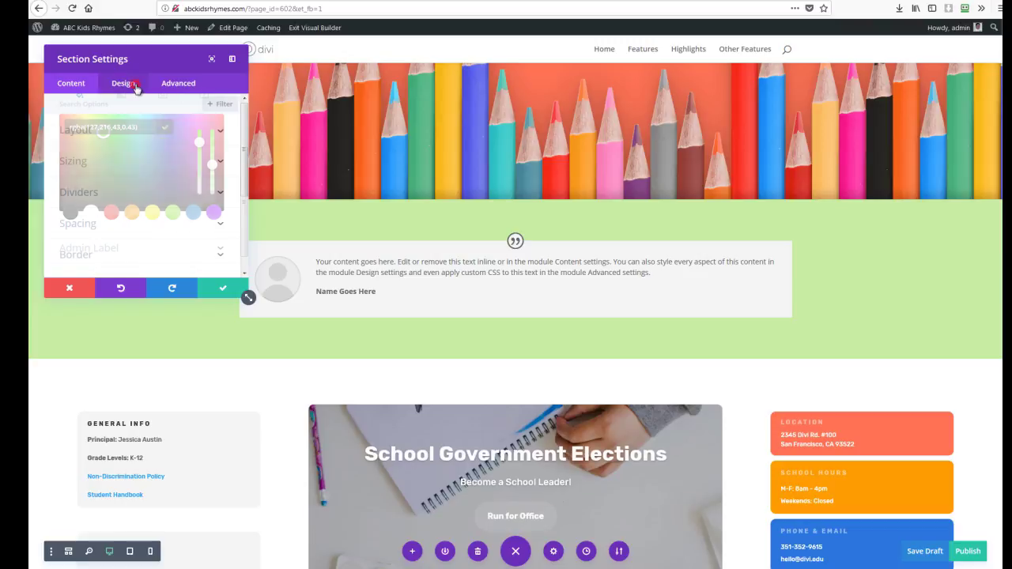
# Step: Expand the section's Dividers options and browse the available divider shapes
pyautogui.click(85, 193)
pyautogui.scroll(-5, 91, 202)
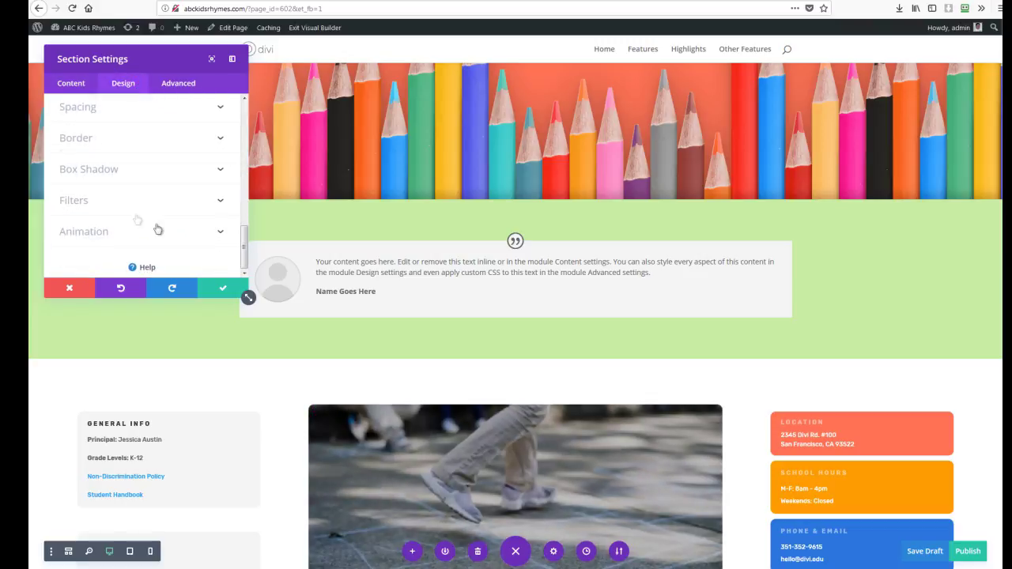
pyautogui.scroll(5, 203, 241)
pyautogui.scroll(2, 199, 241)
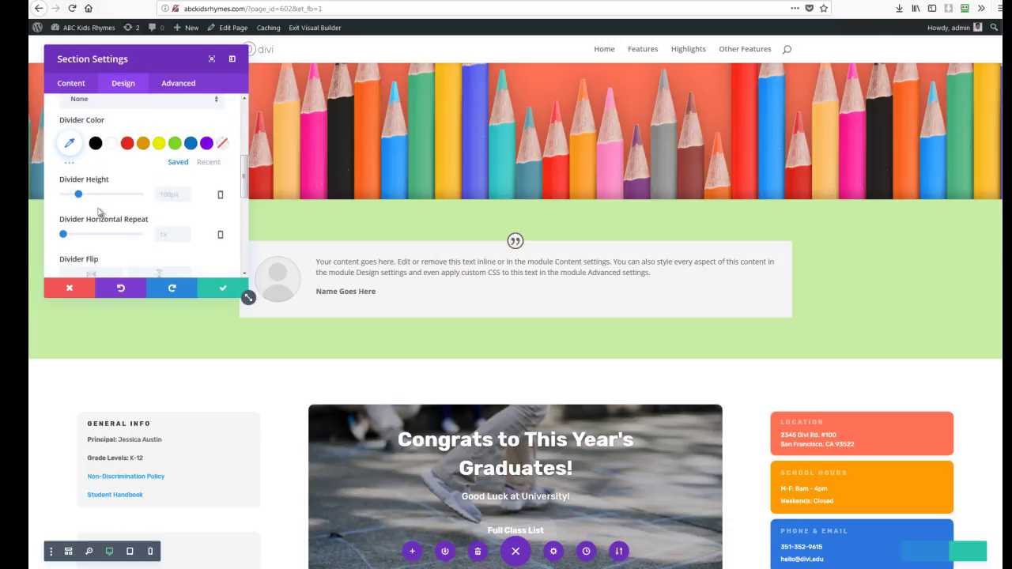
pyautogui.scroll(-3, 94, 234)
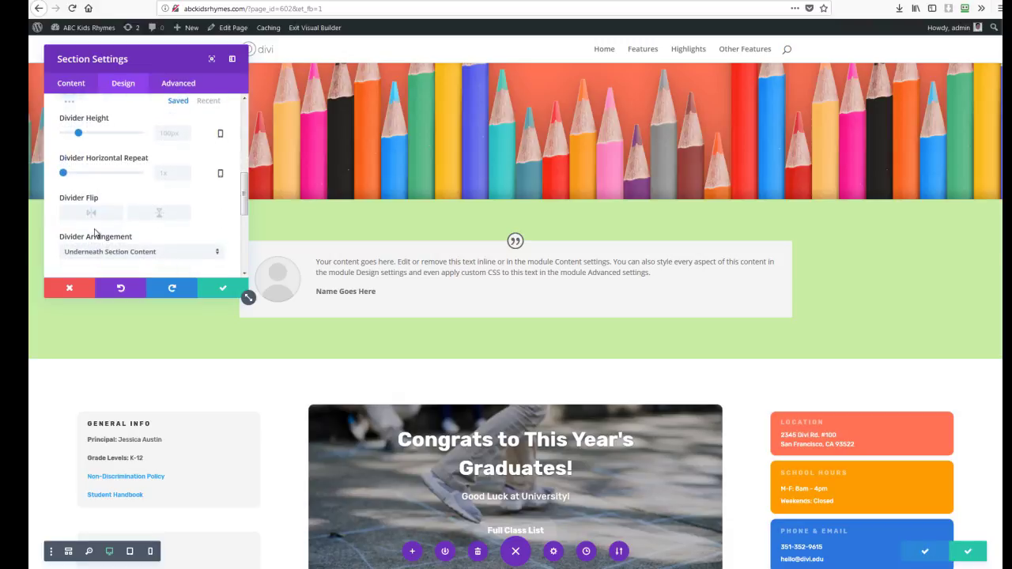
pyautogui.scroll(6, 95, 232)
pyautogui.scroll(2, 95, 232)
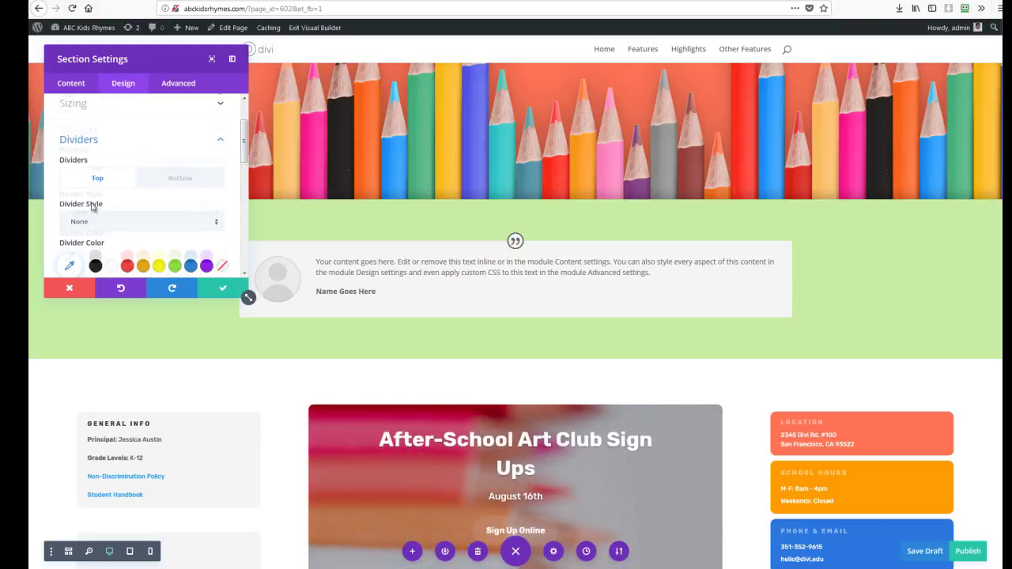
pyautogui.click(94, 227)
pyautogui.scroll(-3, 151, 237)
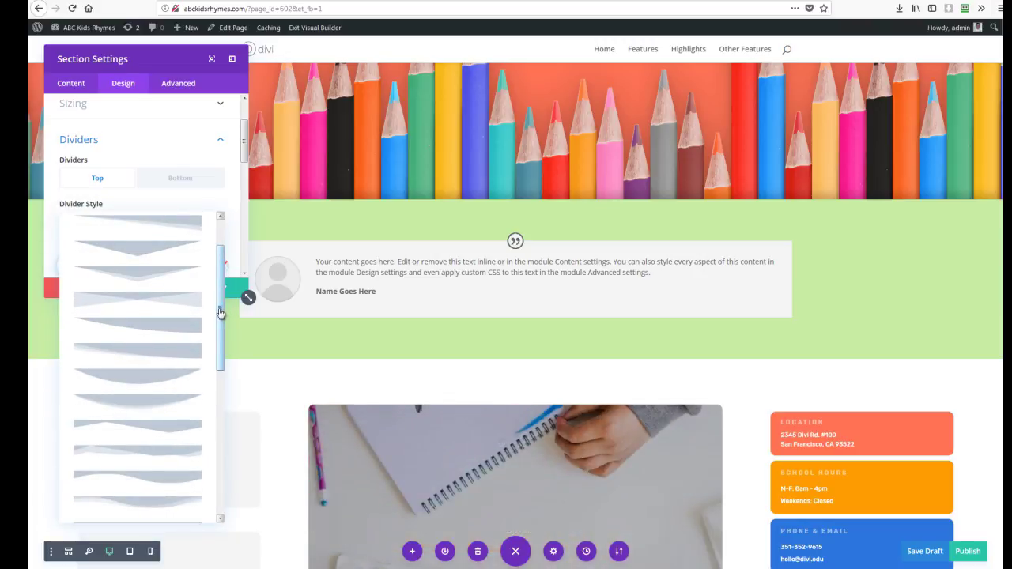
pyautogui.moveTo(220, 314); pyautogui.dragTo(215, 389)
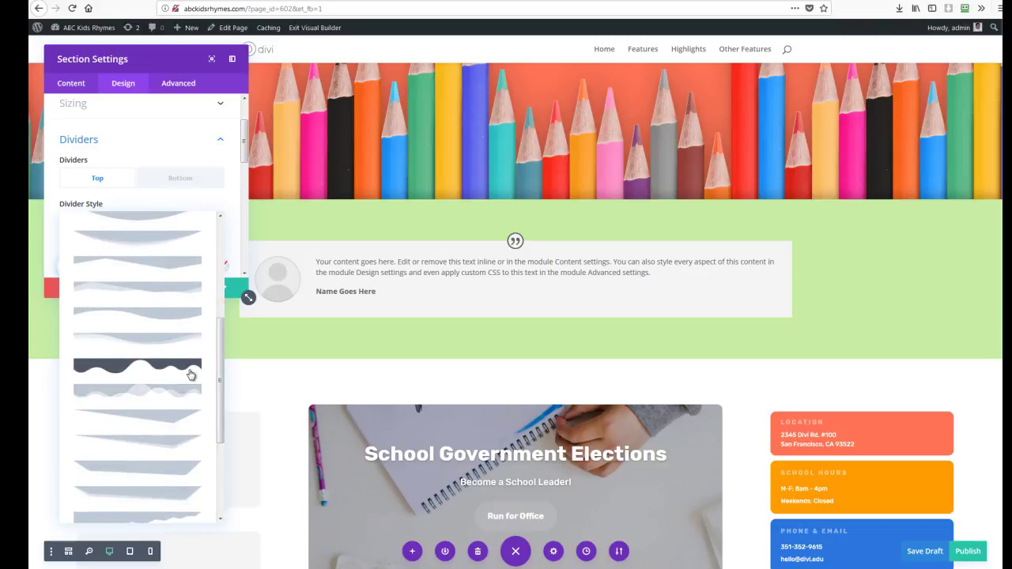
pyautogui.click(176, 179)
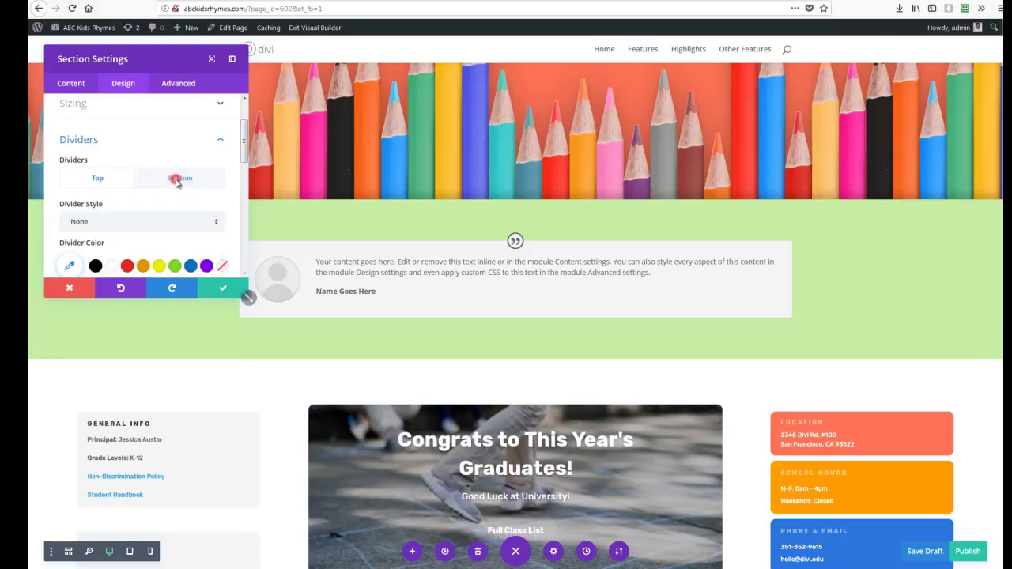
# Step: Add a wavy bottom divider to the section, raised to 182px tall
pyautogui.click(177, 181)
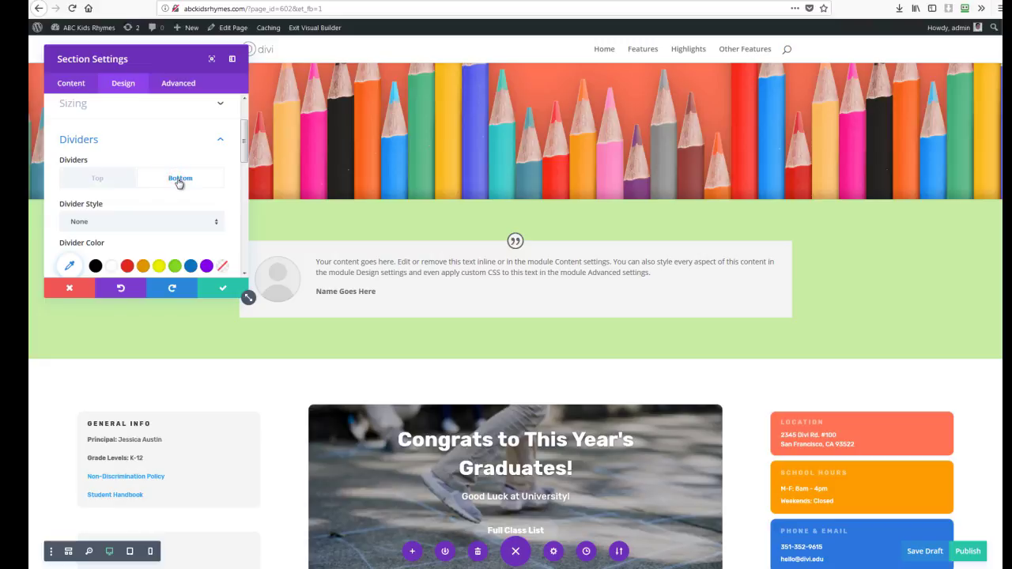
pyautogui.click(139, 220)
pyautogui.scroll(-5, 176, 423)
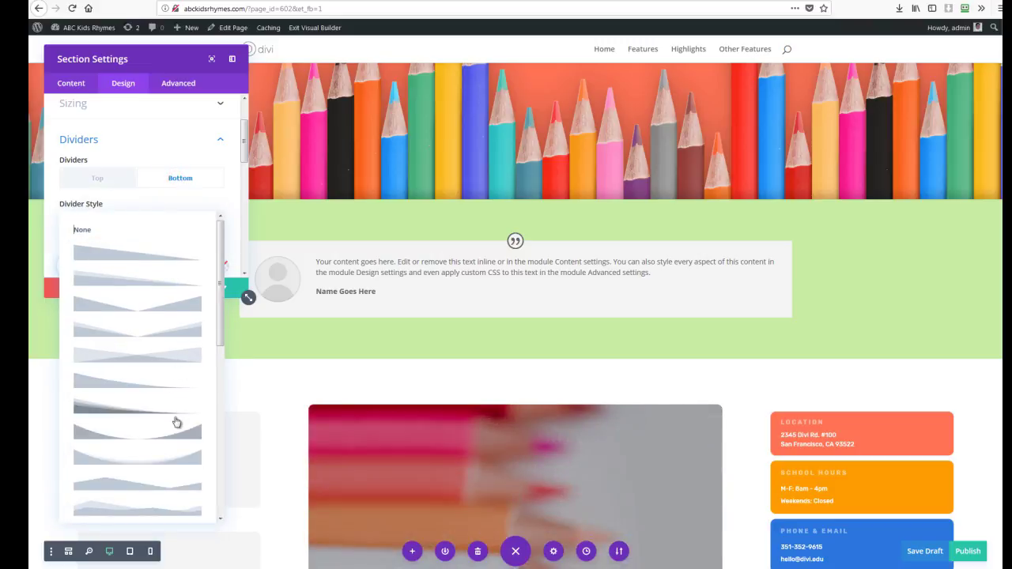
pyautogui.scroll(-2, 176, 424)
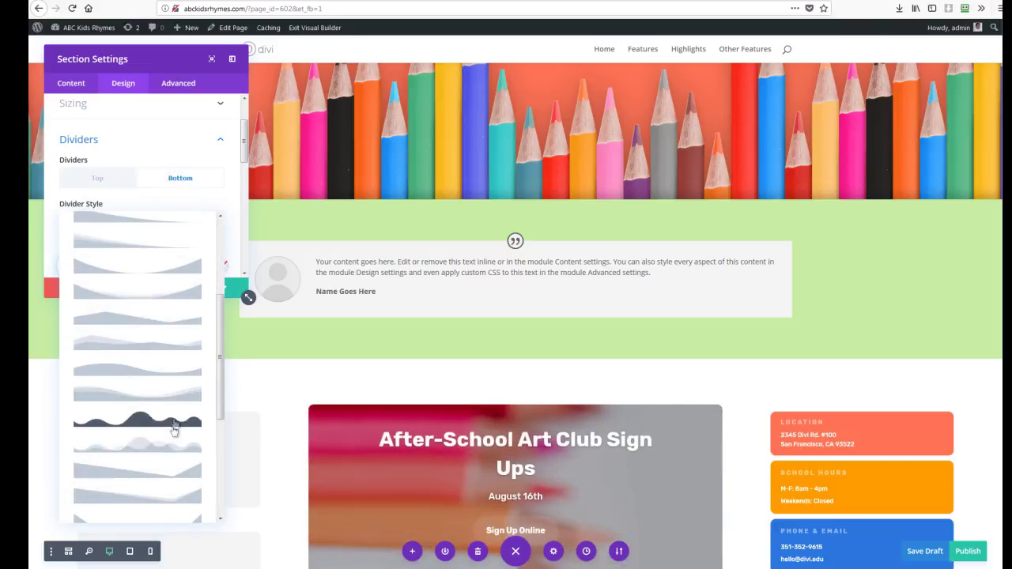
pyautogui.click(156, 444)
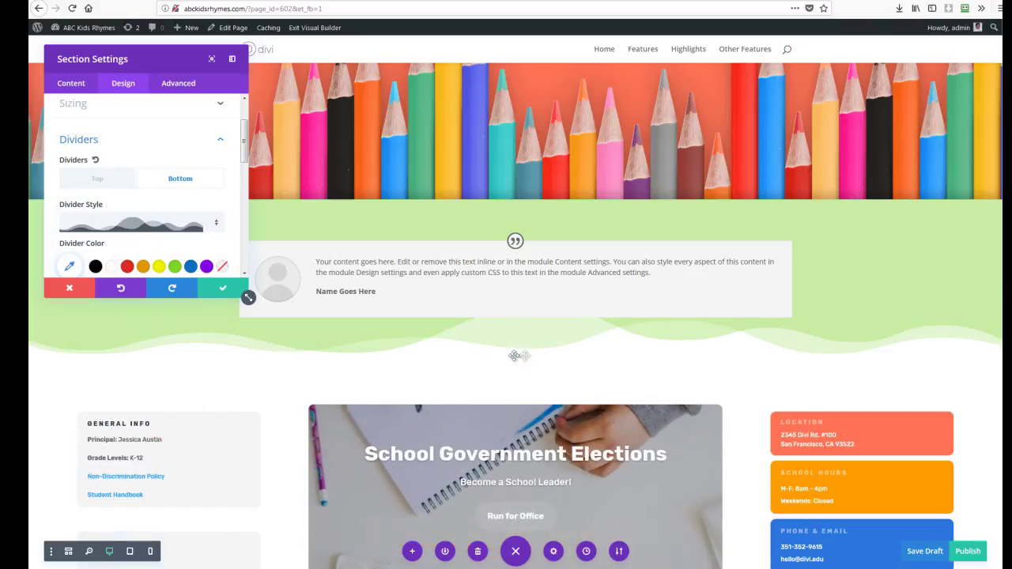
pyautogui.scroll(-3, 243, 156)
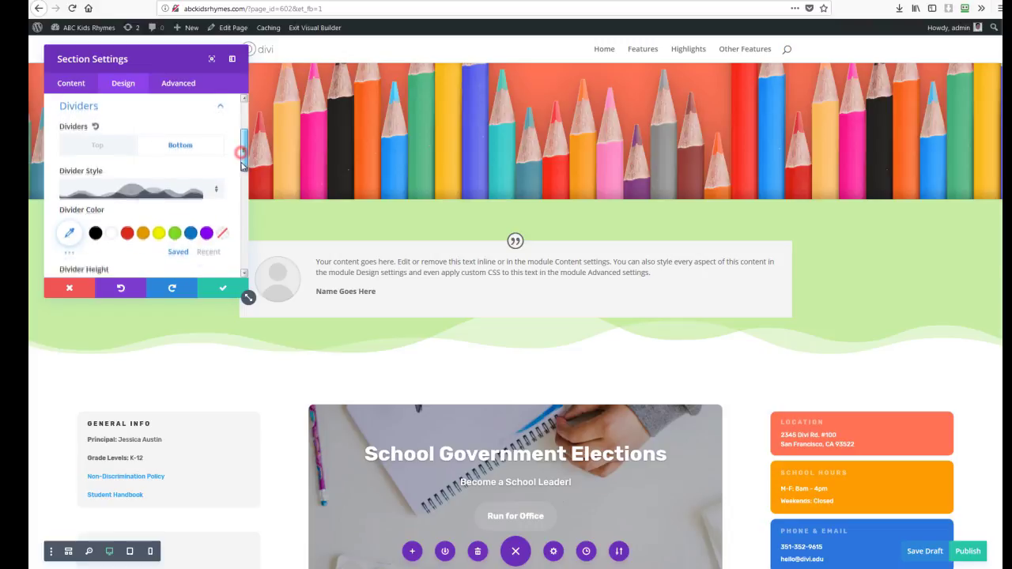
pyautogui.moveTo(77, 224); pyautogui.dragTo(90, 228)
# Step: Review the section's Sizing options and save the section settings
pyautogui.scroll(5, 67, 159)
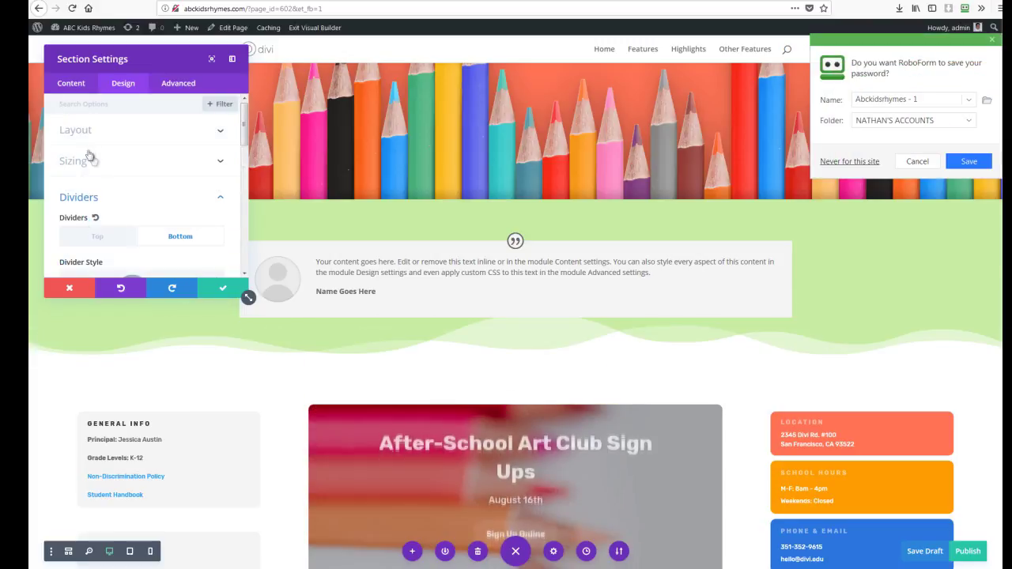
pyautogui.click(81, 162)
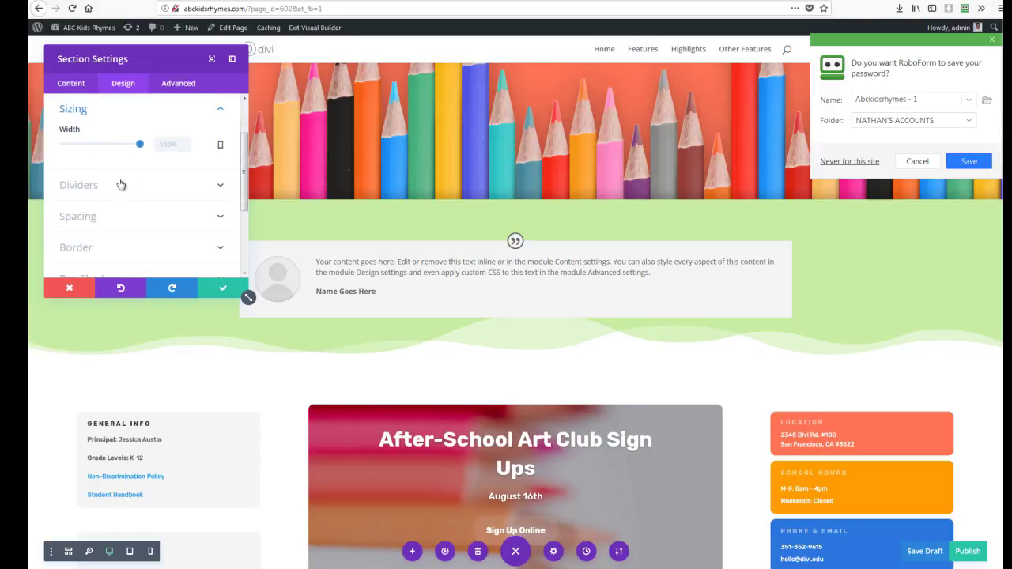
pyautogui.scroll(2, 112, 182)
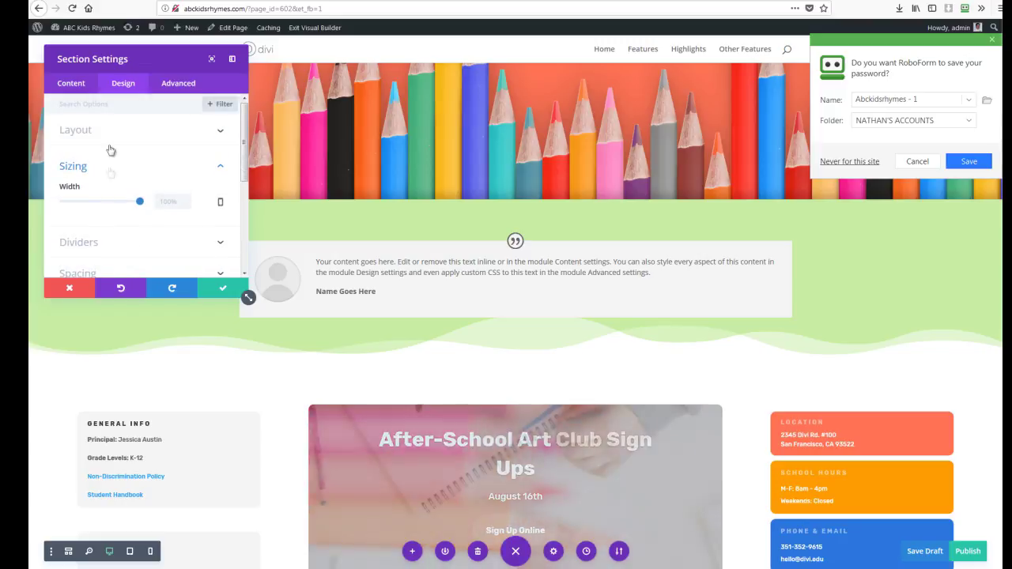
pyautogui.scroll(-6, 117, 183)
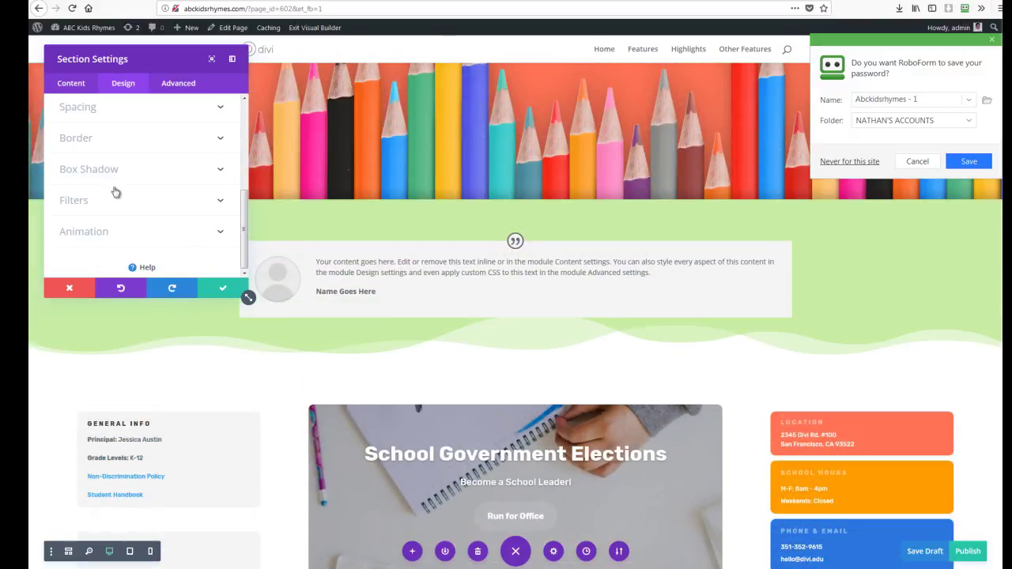
pyautogui.click(222, 288)
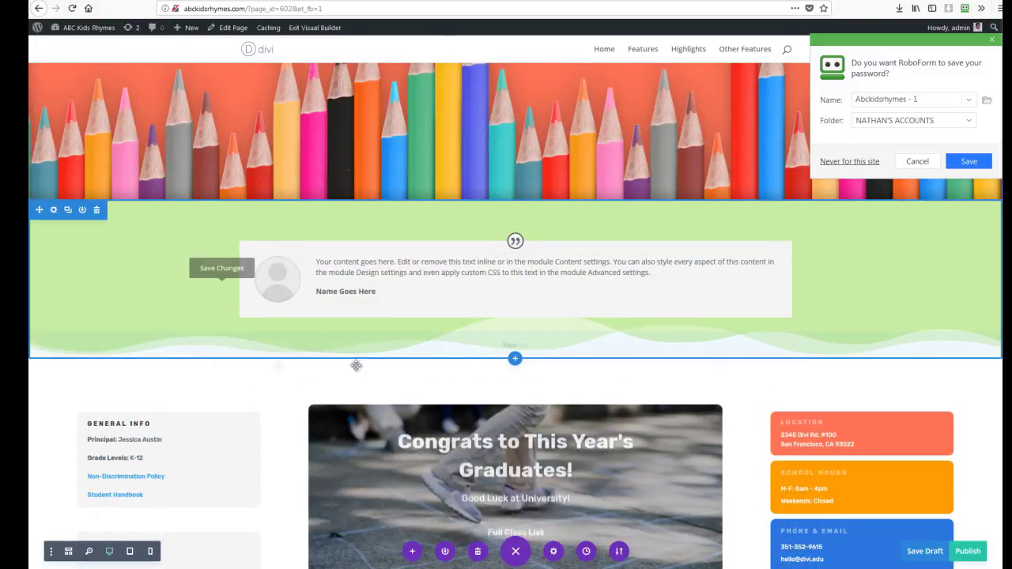
# Step: Enlarge the green section's padding to about 58px bottom and 111px top
pyautogui.moveTo(495, 360); pyautogui.dragTo(493, 343)
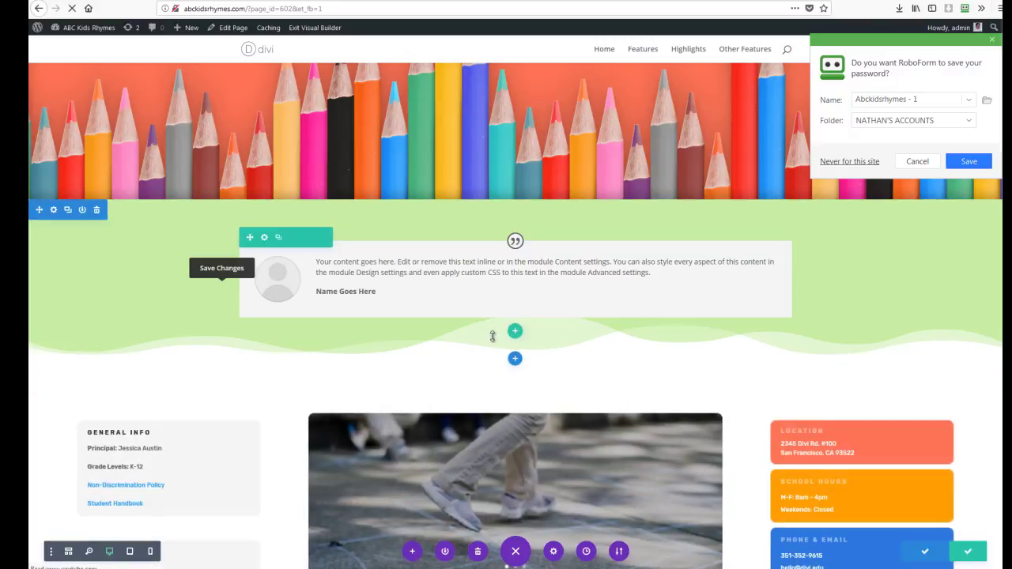
pyautogui.moveTo(488, 353); pyautogui.dragTo(488, 405)
pyautogui.moveTo(498, 210); pyautogui.dragTo(499, 246)
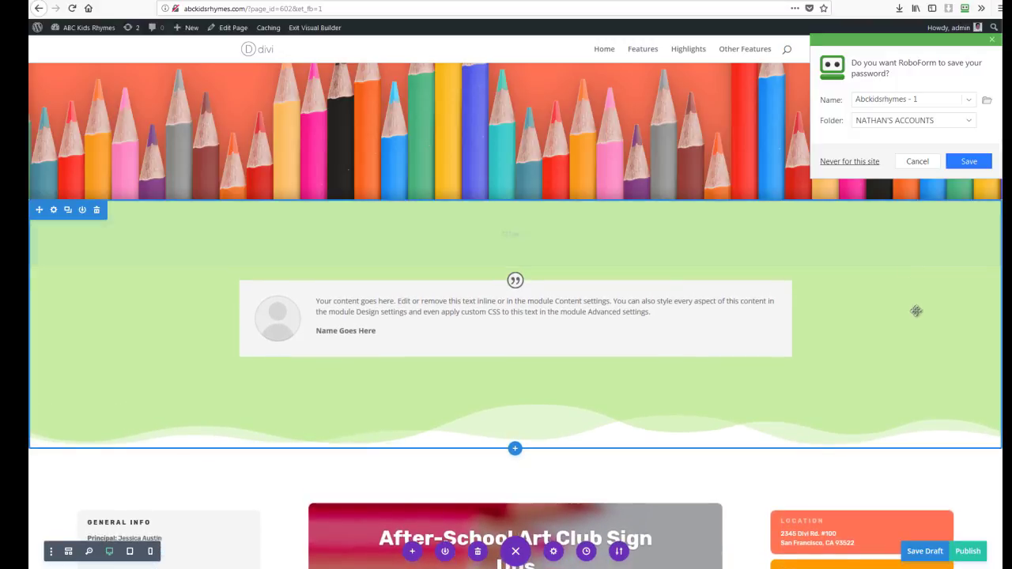
# Step: Scroll through the home page and dismiss the password-saving prompt
pyautogui.scroll(-3, 136, 380)
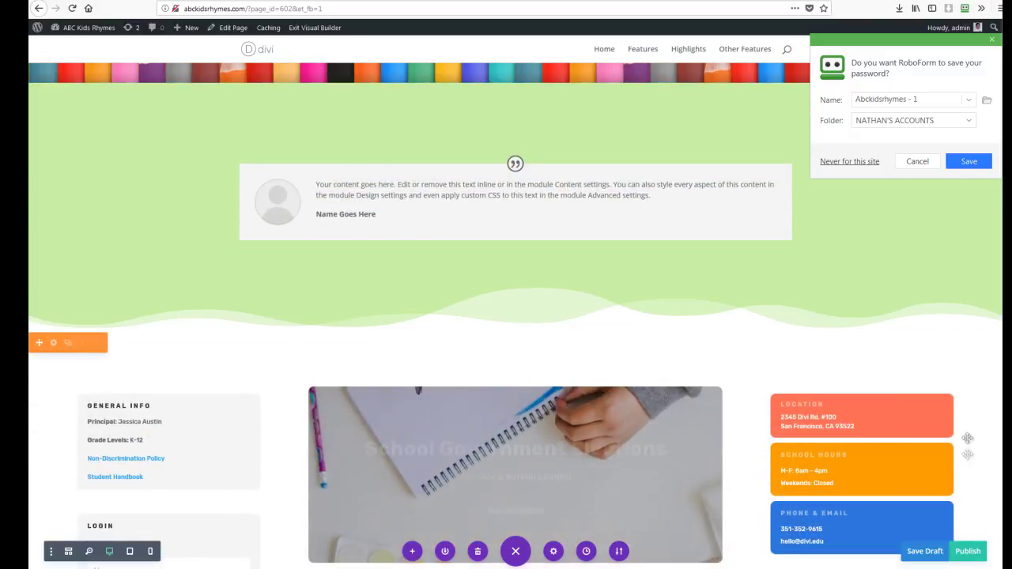
pyautogui.scroll(3, 968, 438)
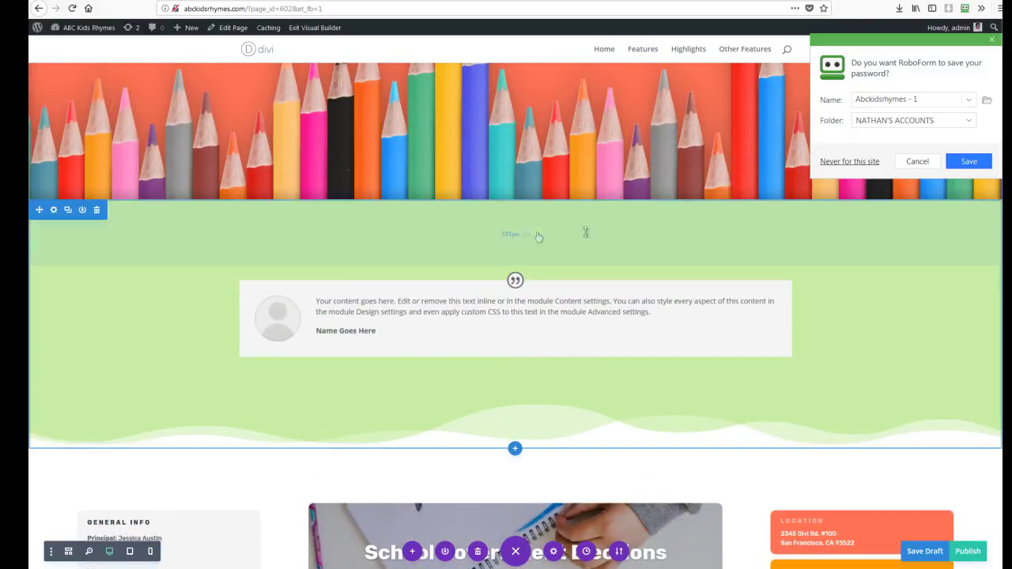
pyautogui.scroll(-6, 203, 436)
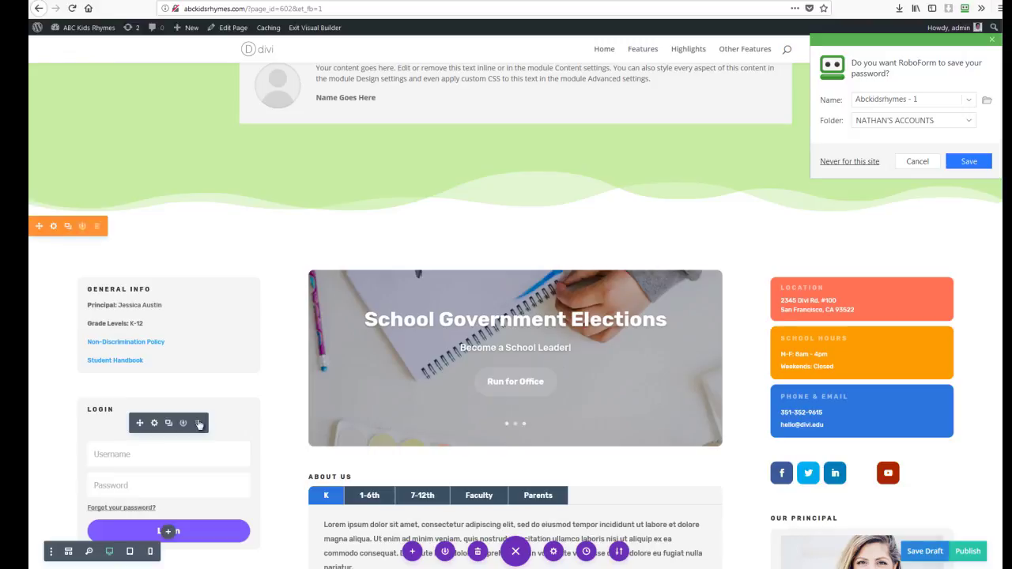
pyautogui.scroll(-6, 199, 425)
pyautogui.scroll(-6, 256, 468)
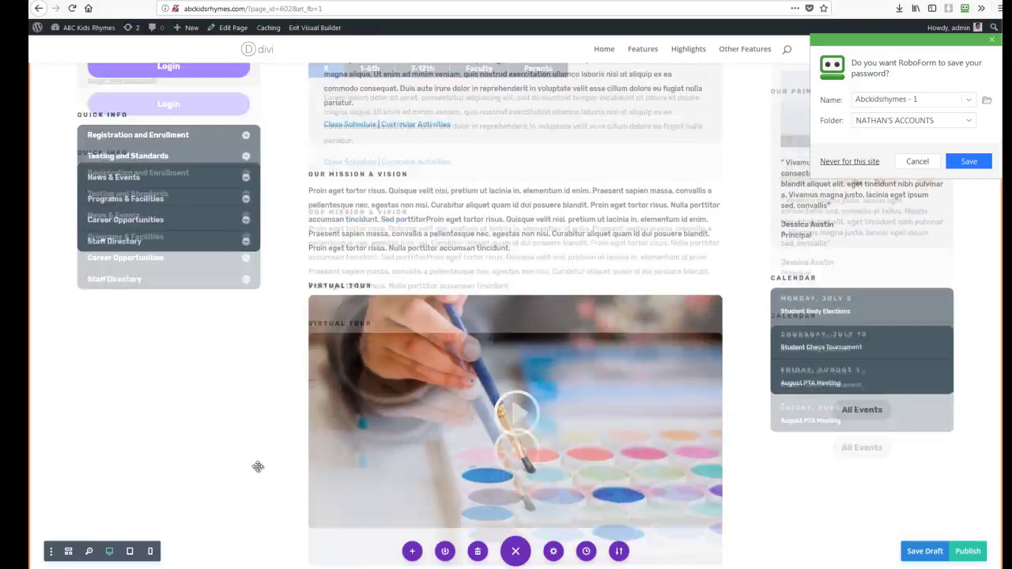
pyautogui.scroll(-15, 256, 466)
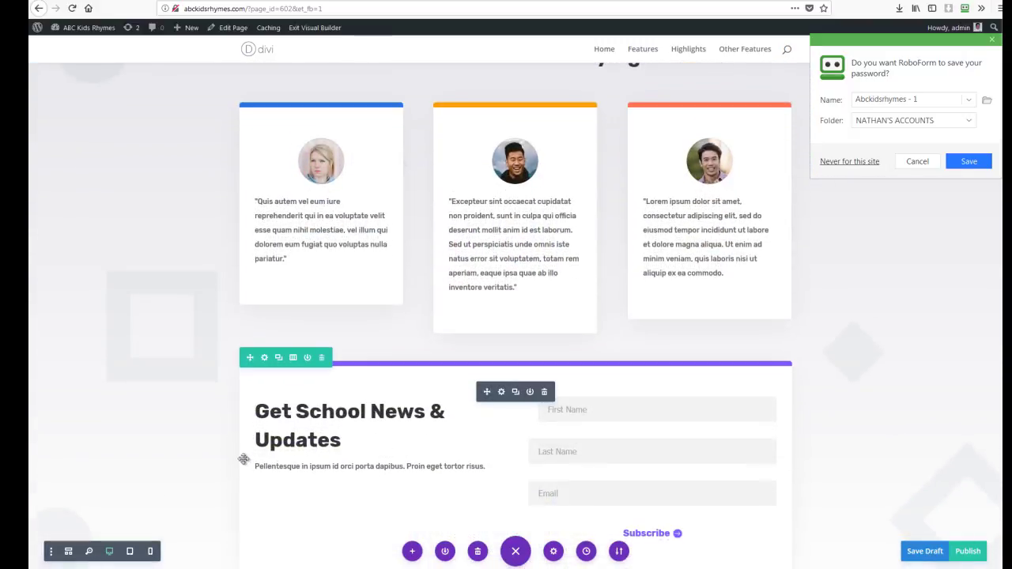
pyautogui.scroll(9, 243, 459)
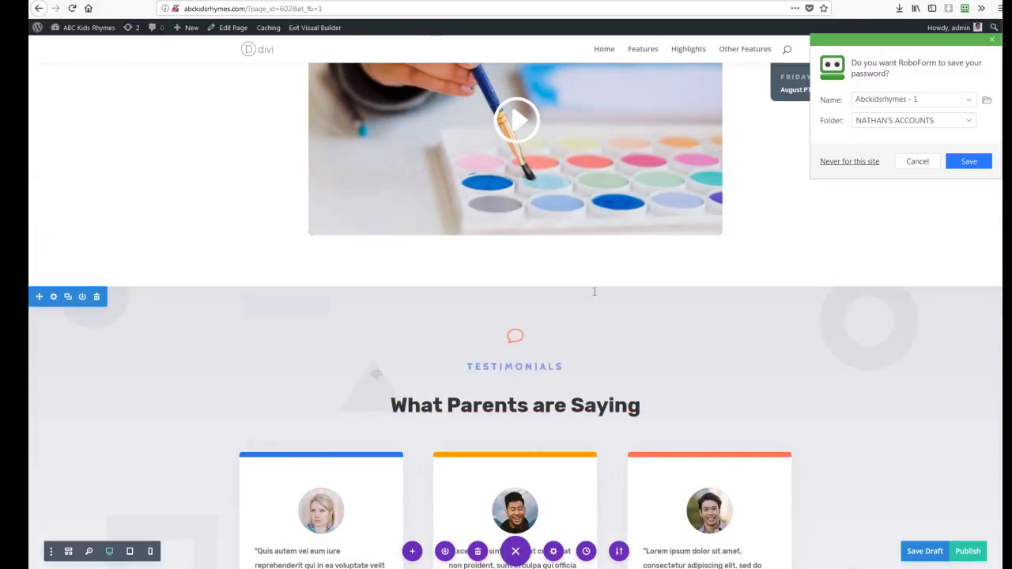
pyautogui.click(917, 162)
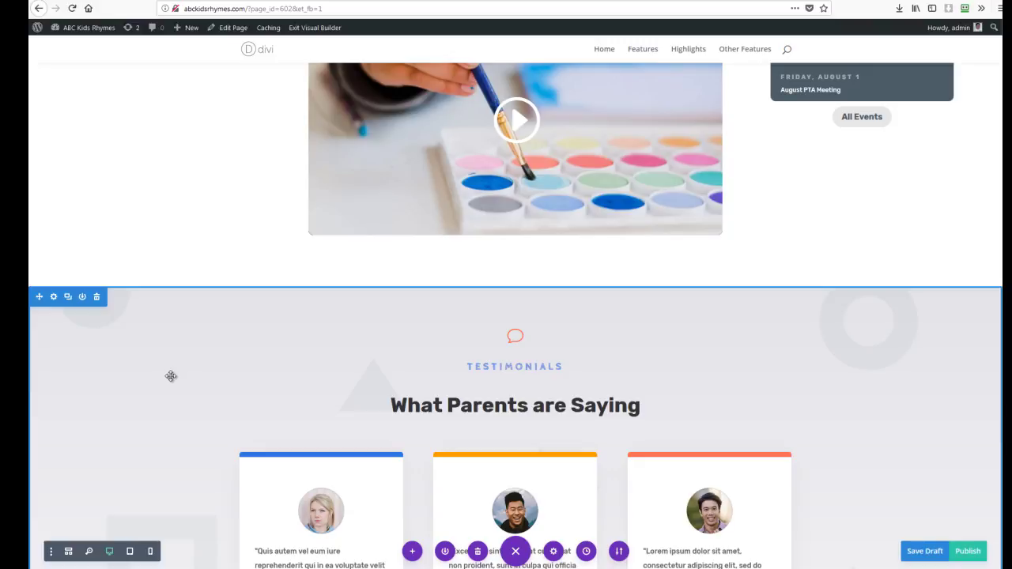
# Step: Publish the home page with its green testimonial section
pyautogui.scroll(3, 174, 380)
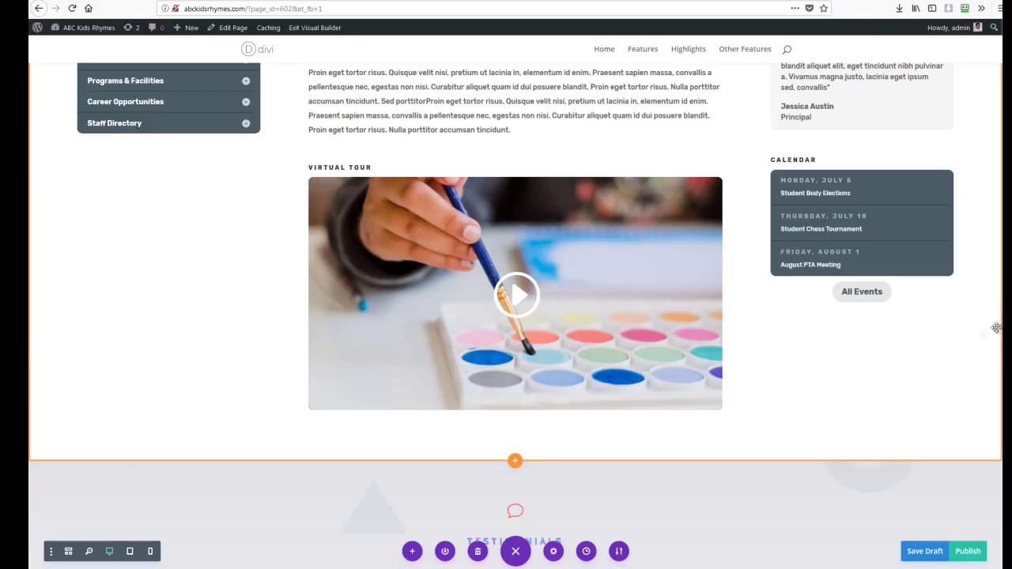
pyautogui.scroll(2, 174, 381)
pyautogui.scroll(10, 516, 317)
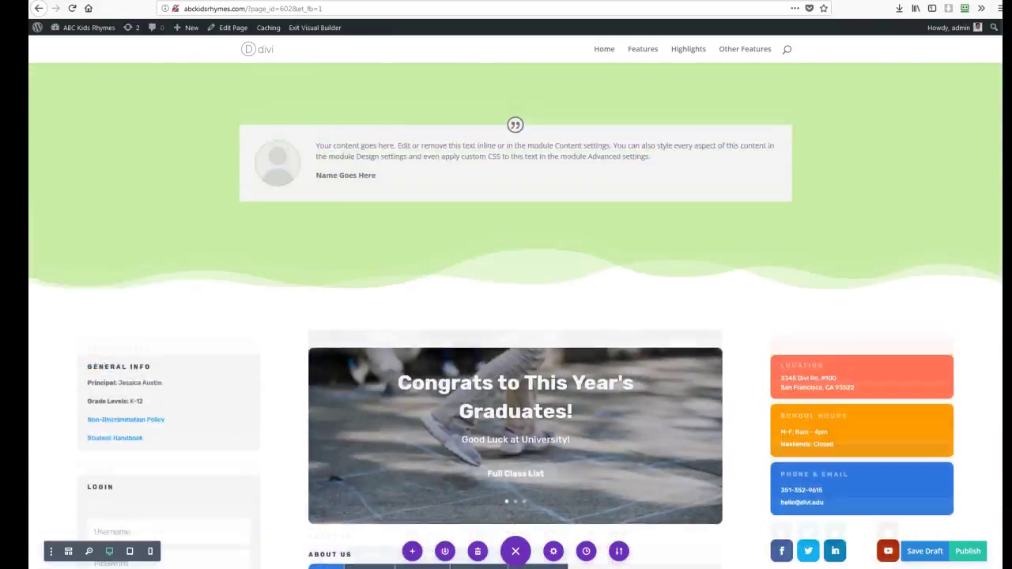
pyautogui.scroll(2, 516, 317)
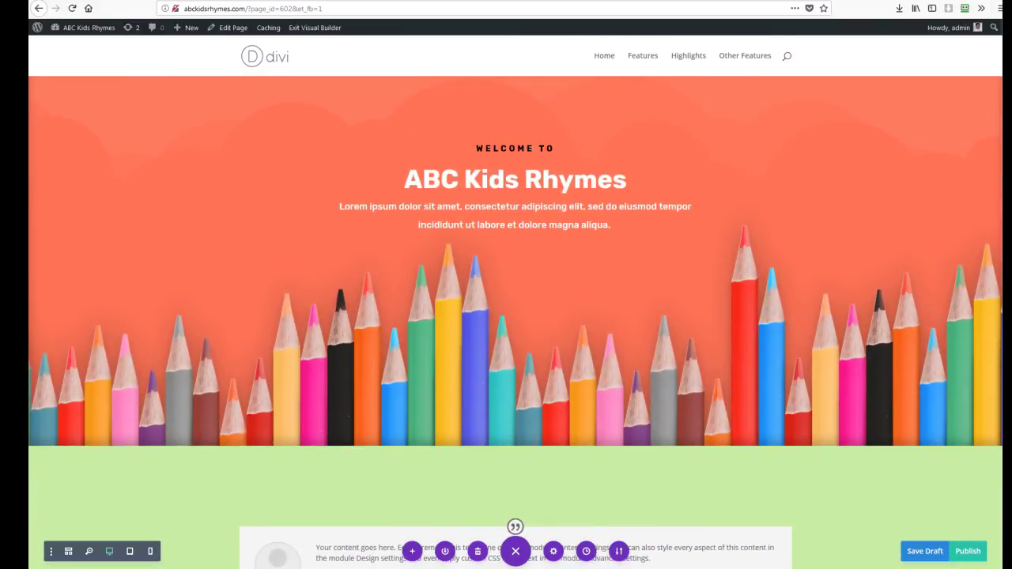
pyautogui.scroll(-3, 978, 560)
pyautogui.click(971, 553)
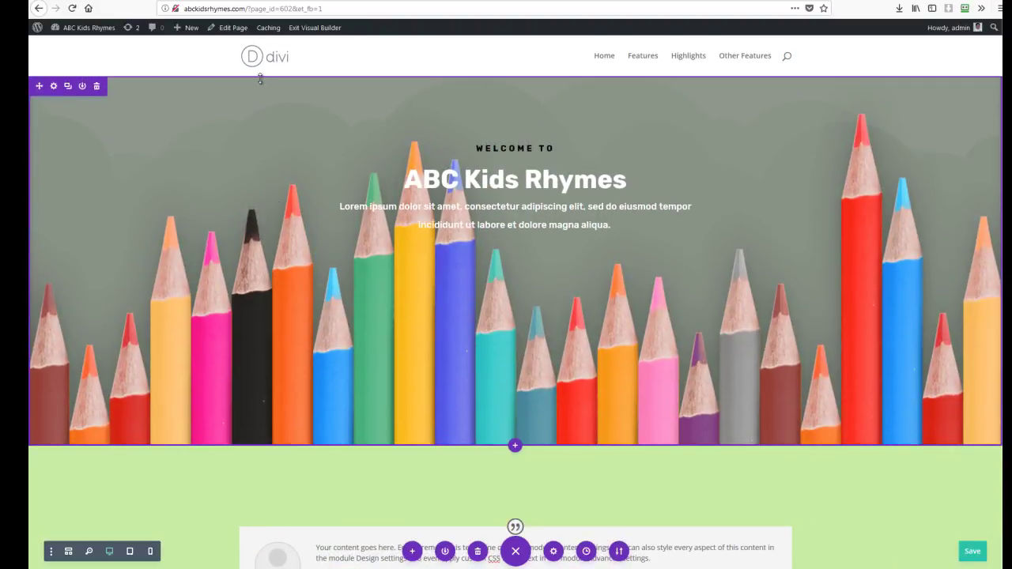
pyautogui.moveTo(189, 36)
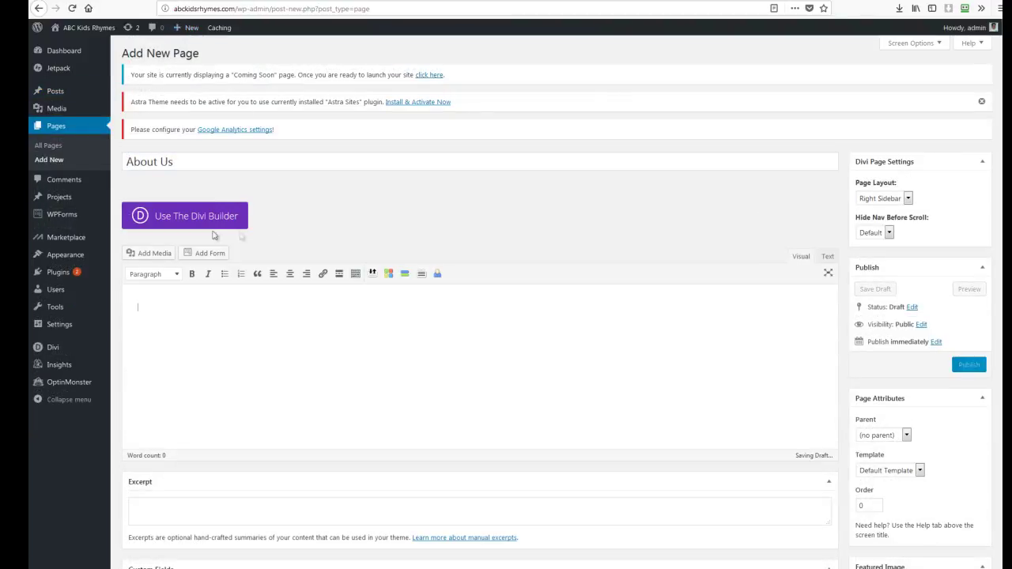
# Step: Set the About Us page template to Blank Page and switch it to Divi's Visual Builder
pyautogui.click(900, 472)
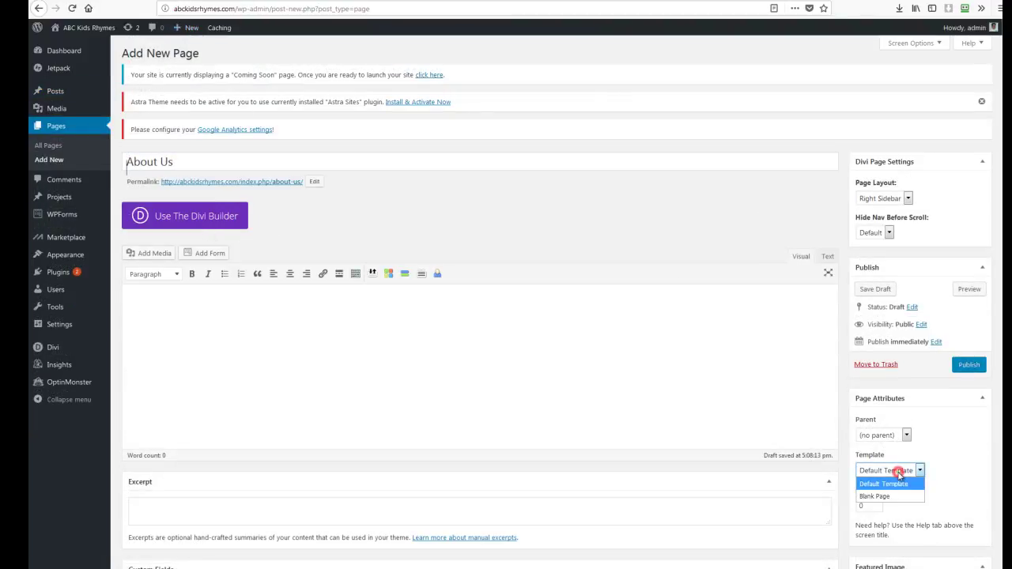
pyautogui.click(887, 496)
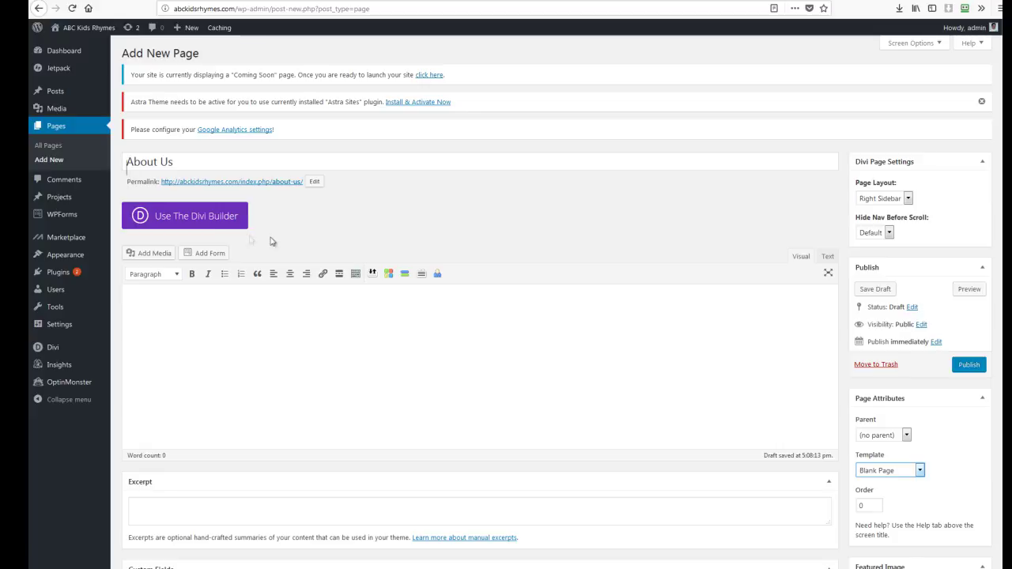
pyautogui.click(218, 223)
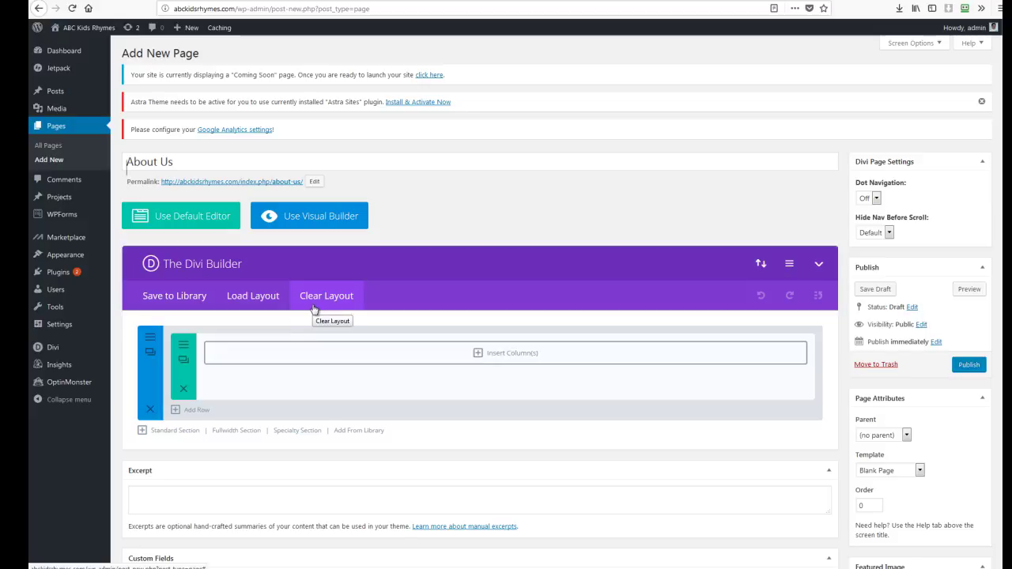
pyautogui.click(320, 223)
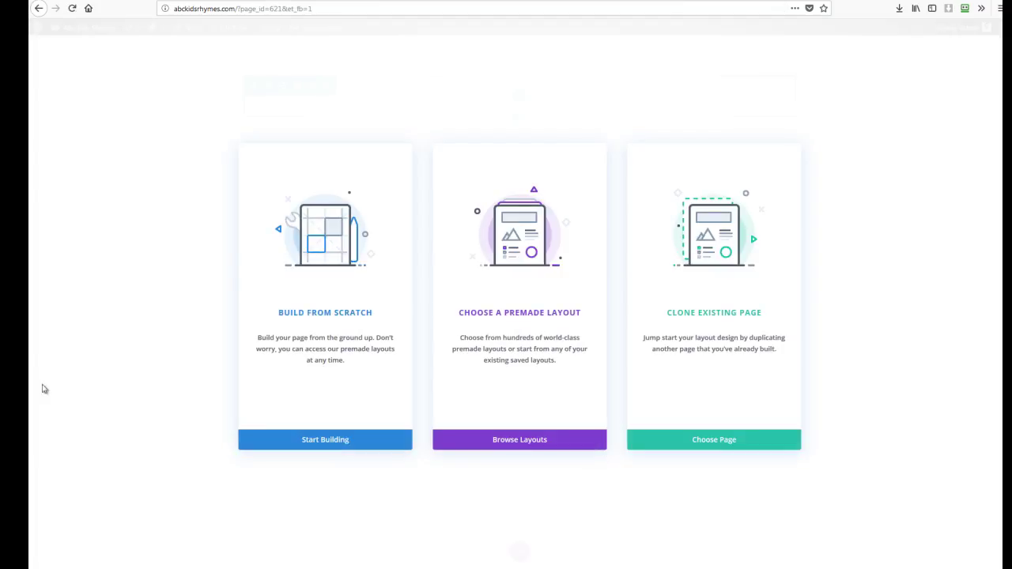
# Step: Load the Elementary School pack's About layout from the Education category into the page
pyautogui.click(524, 443)
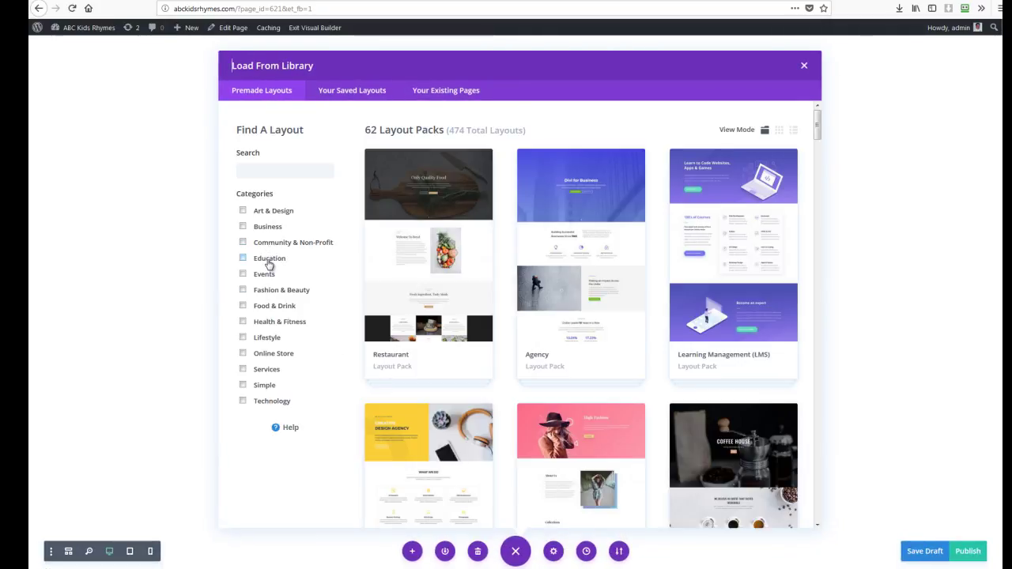
pyautogui.click(269, 261)
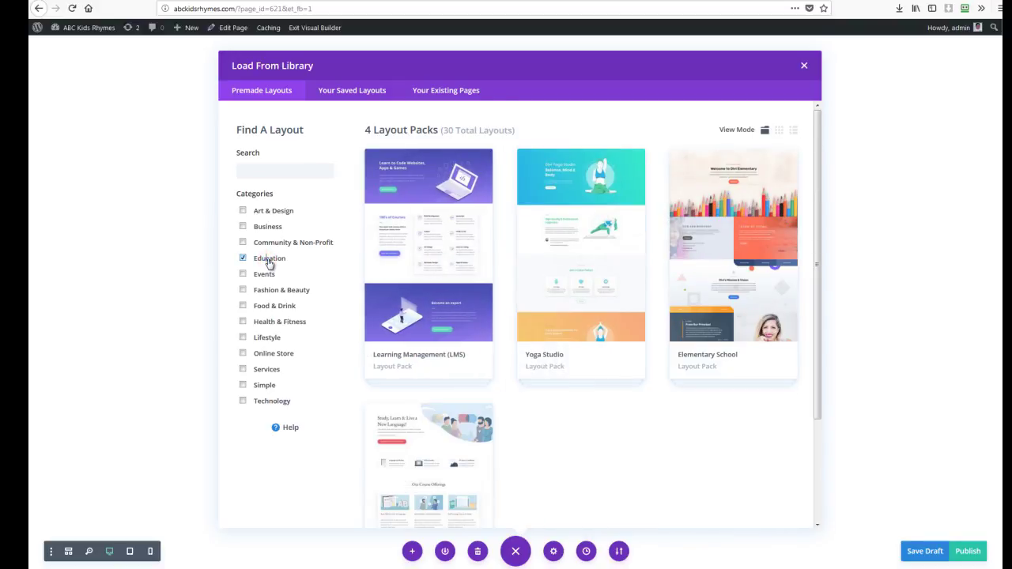
pyautogui.click(733, 261)
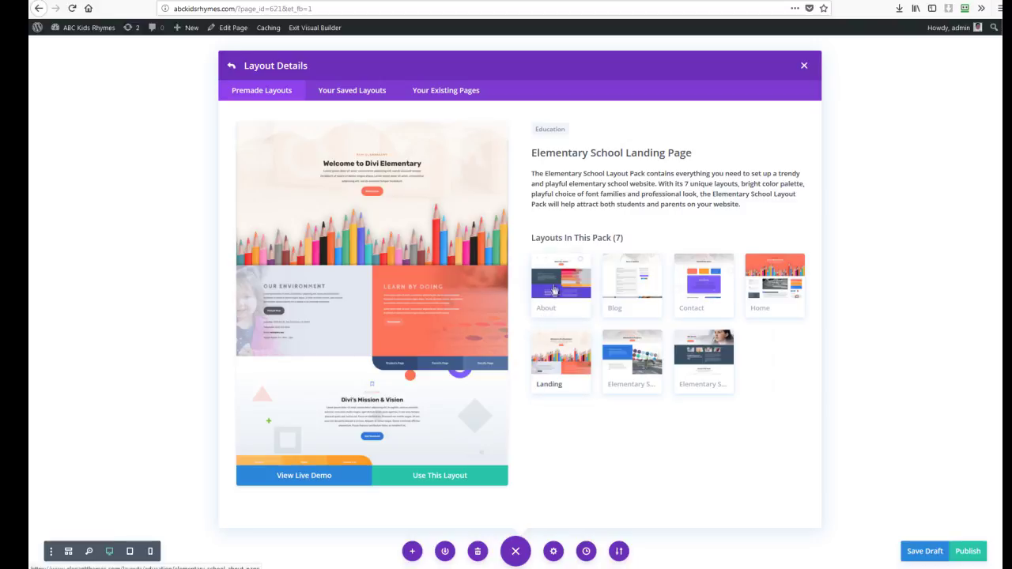
pyautogui.click(555, 286)
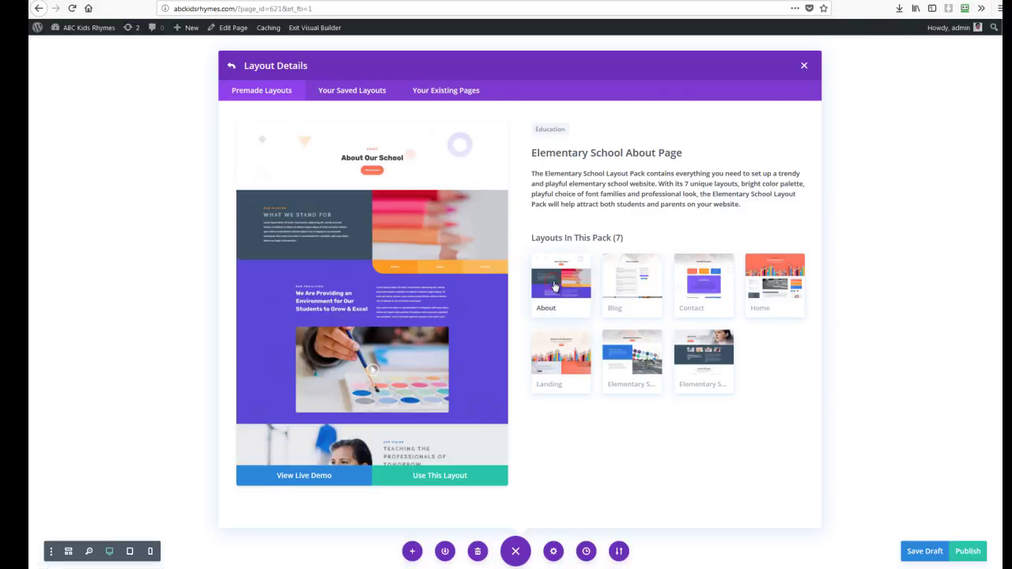
pyautogui.click(421, 479)
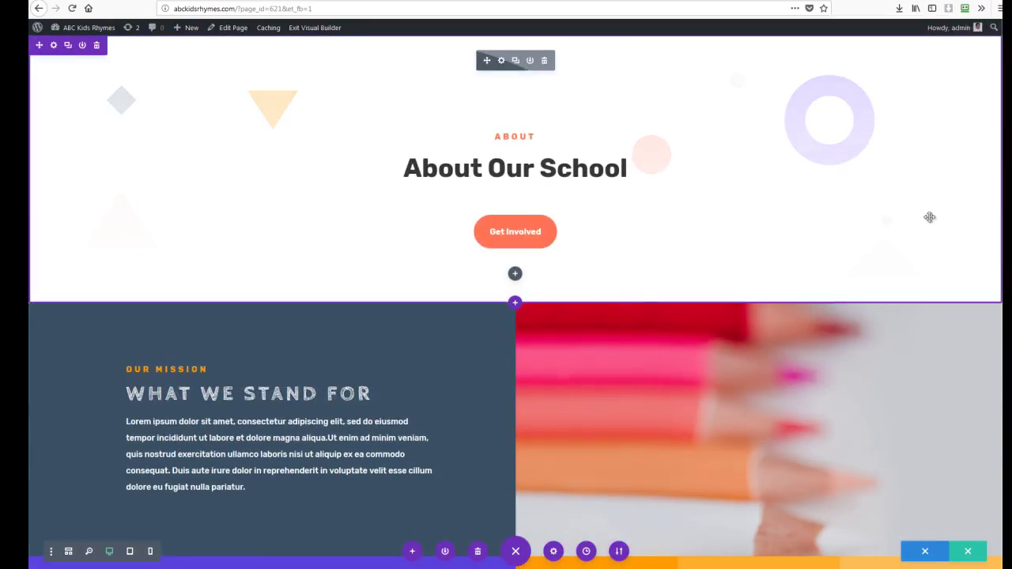
# Step: Scroll through the About Us school layout to review it
pyautogui.scroll(-15, 516, 316)
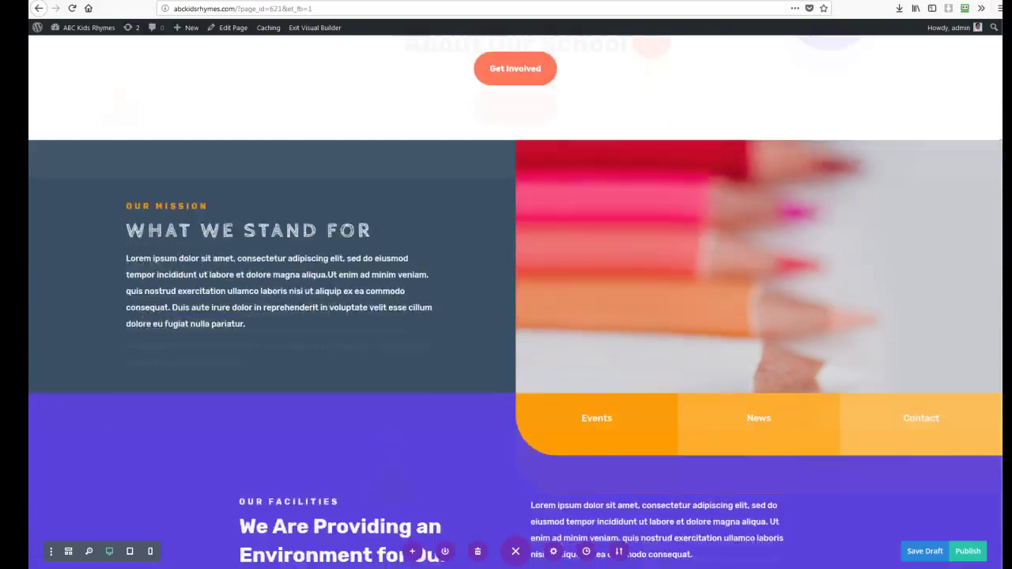
pyautogui.scroll(-10, 516, 316)
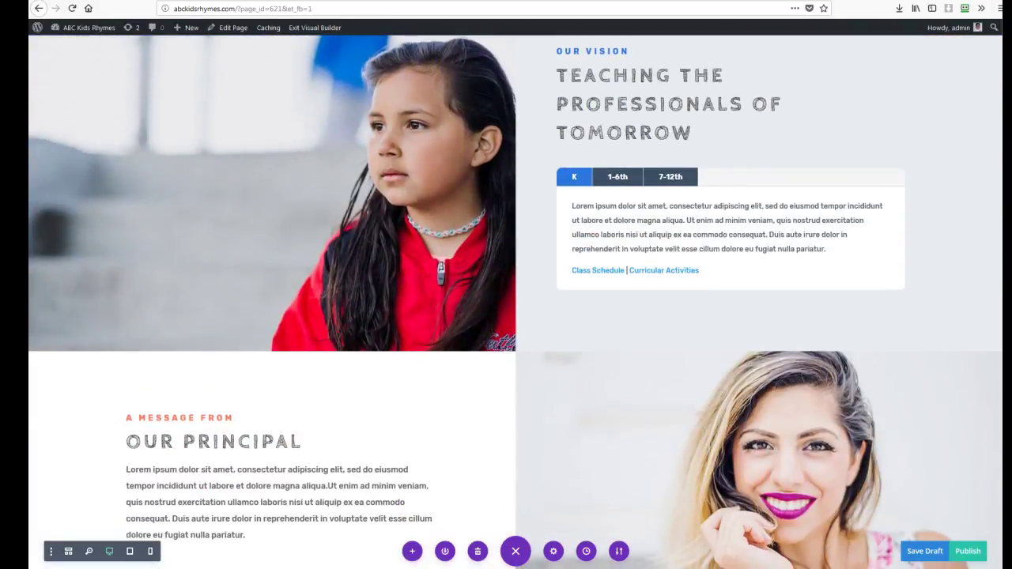
pyautogui.scroll(-5, 516, 316)
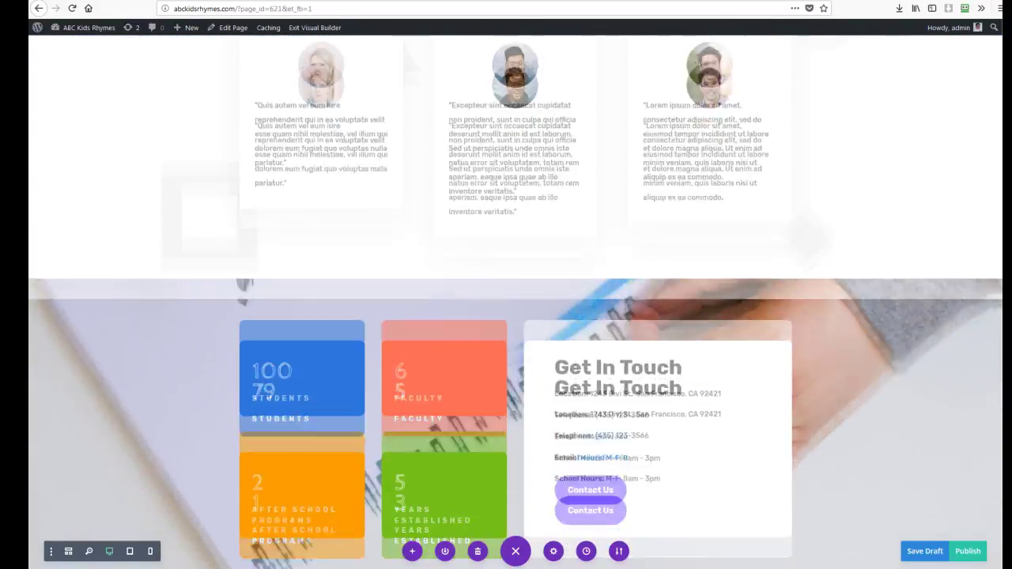
pyautogui.scroll(10, 516, 316)
pyautogui.scroll(-10, 996, 509)
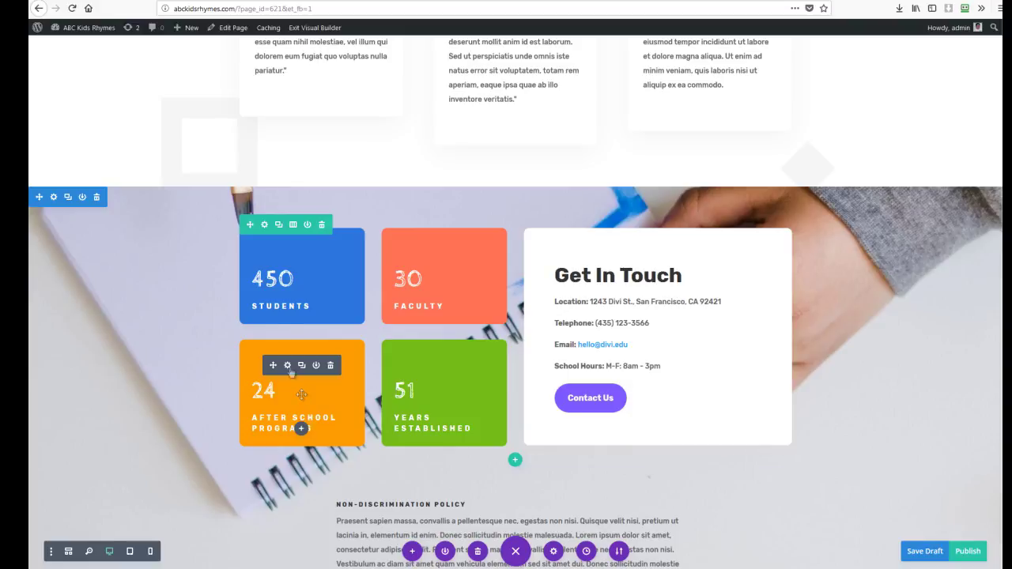
pyautogui.scroll(10, 272, 278)
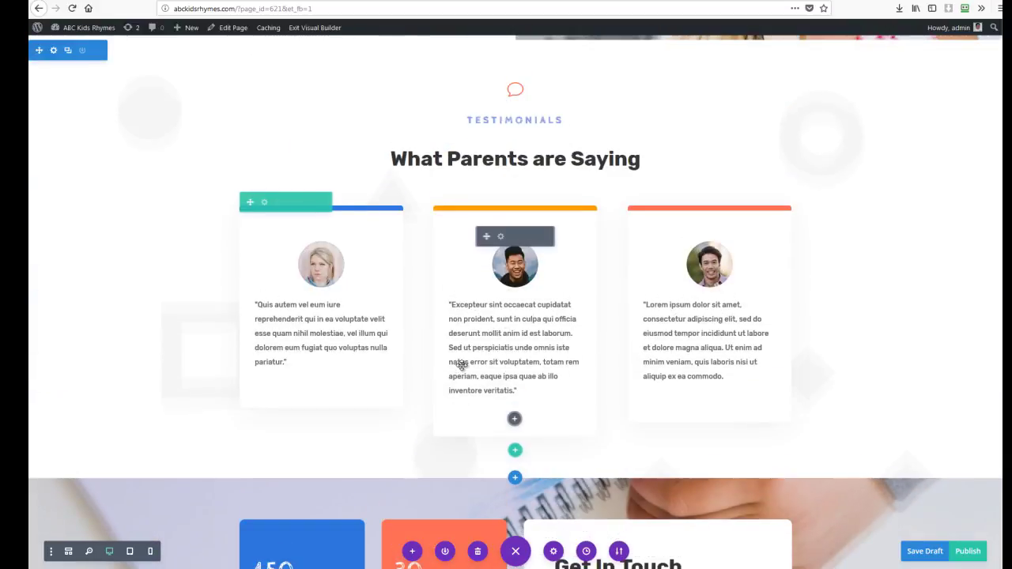
pyautogui.scroll(-10, 434, 352)
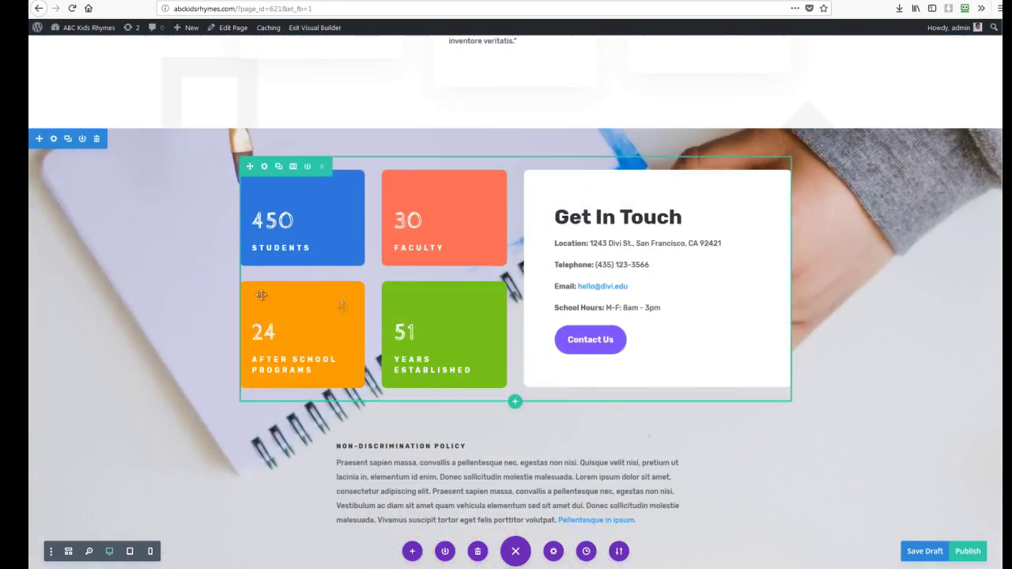
pyautogui.scroll(10, 448, 350)
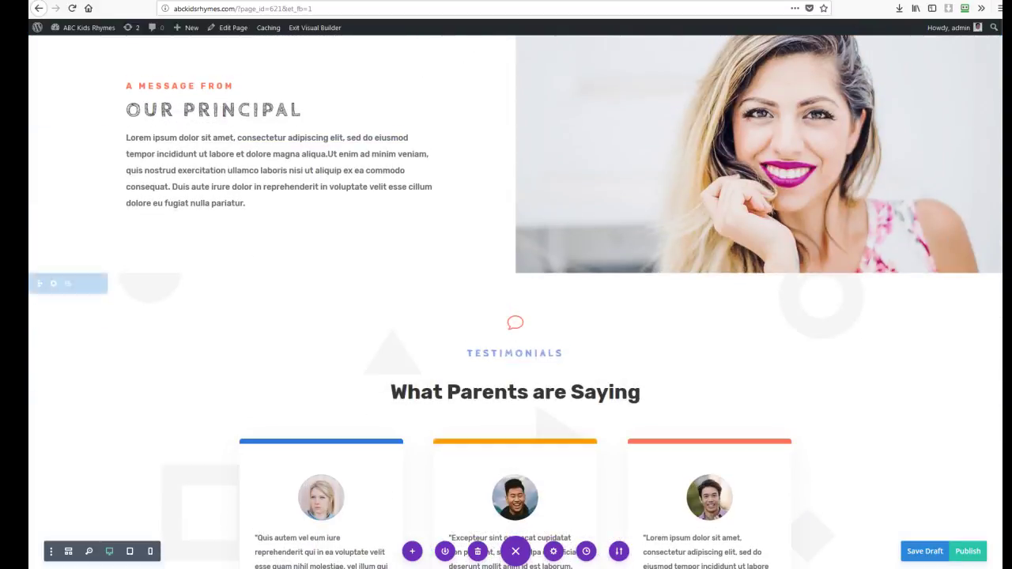
pyautogui.scroll(5, 448, 350)
pyautogui.scroll(10, 324, 346)
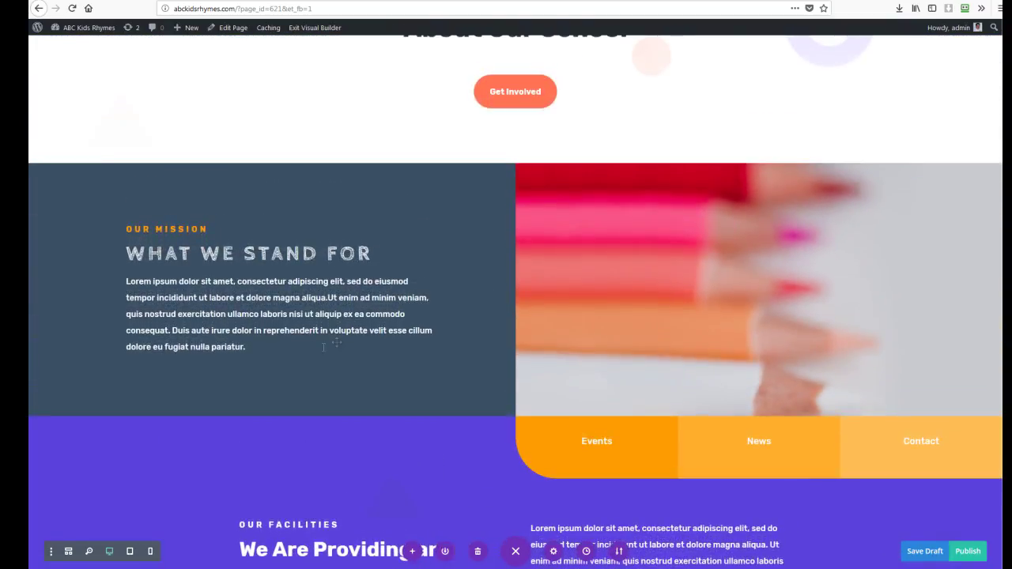
# Step: Enter the mission paragraph and select the 'About Our School' heading text
pyautogui.click(276, 335)
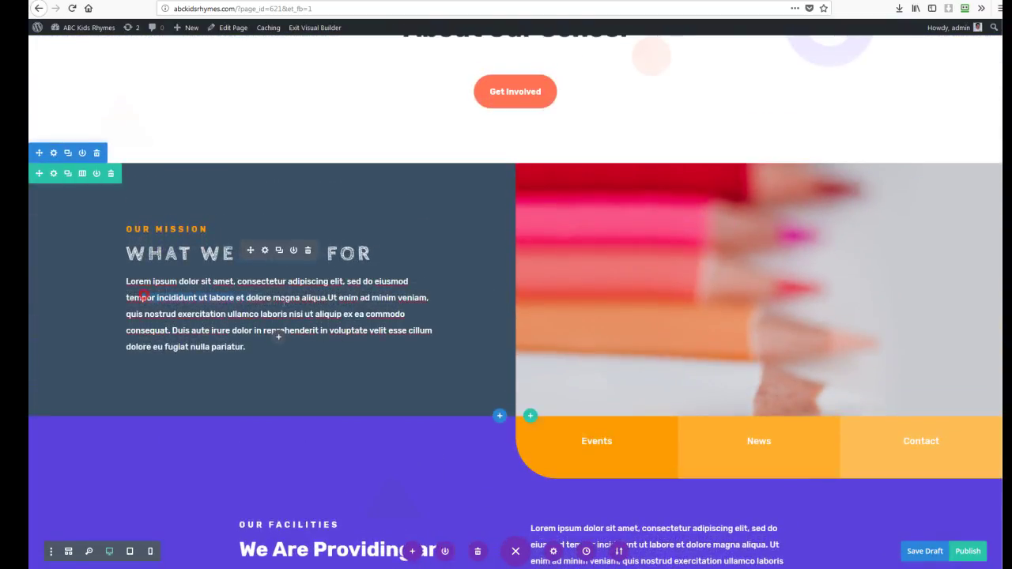
pyautogui.scroll(3, 451, 247)
pyautogui.moveTo(398, 162); pyautogui.dragTo(637, 162)
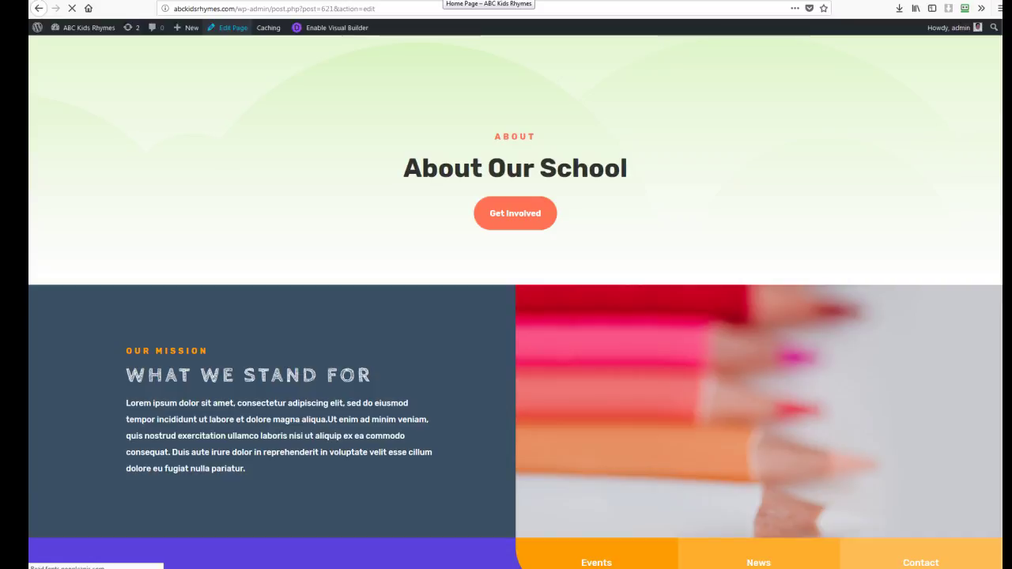
# Step: Switch the About Us page template to Default Template and update the page
pyautogui.scroll(-2, 848, 355)
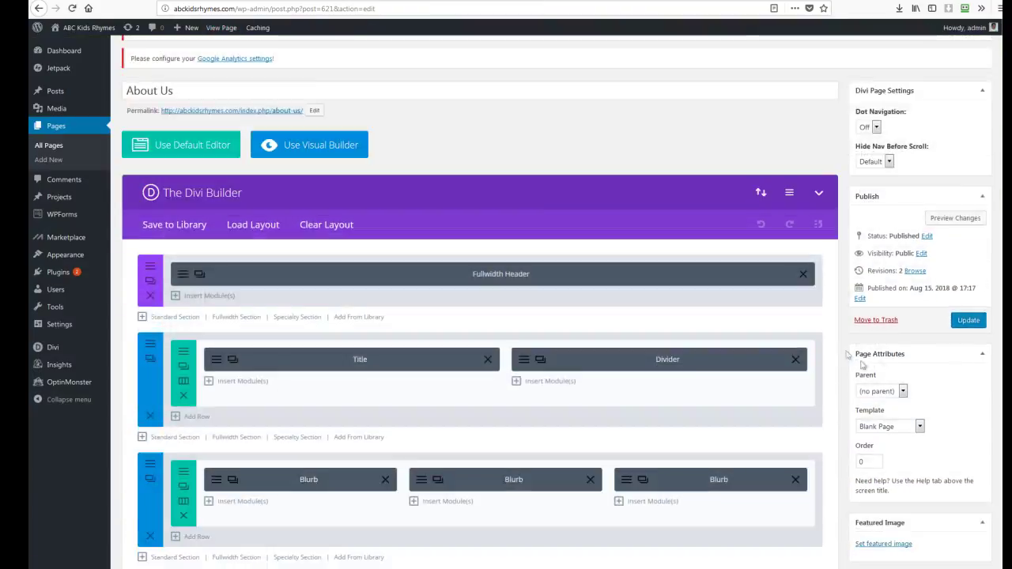
pyautogui.scroll(-1, 862, 365)
pyautogui.click(890, 381)
pyautogui.click(891, 397)
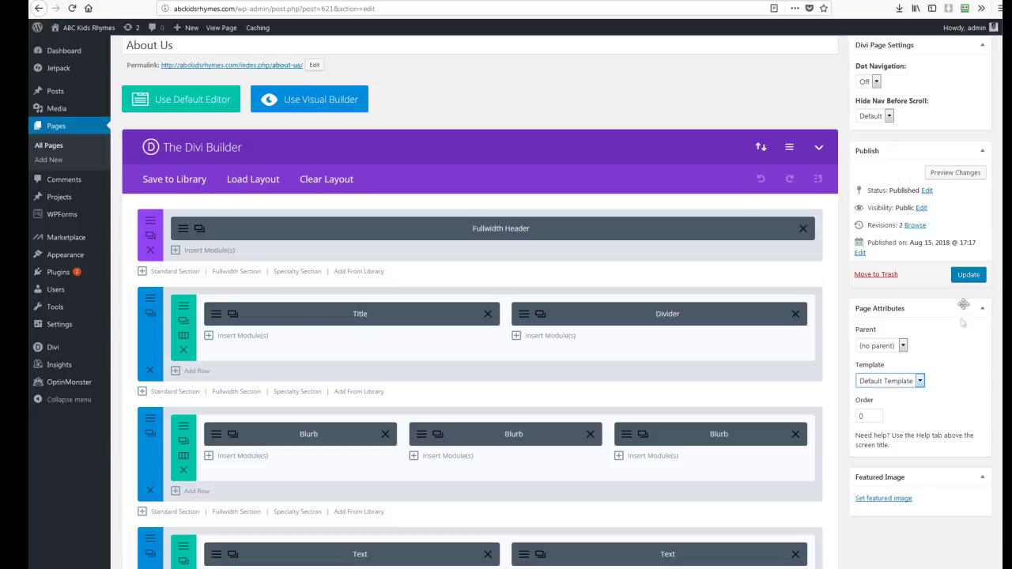
pyautogui.click(968, 275)
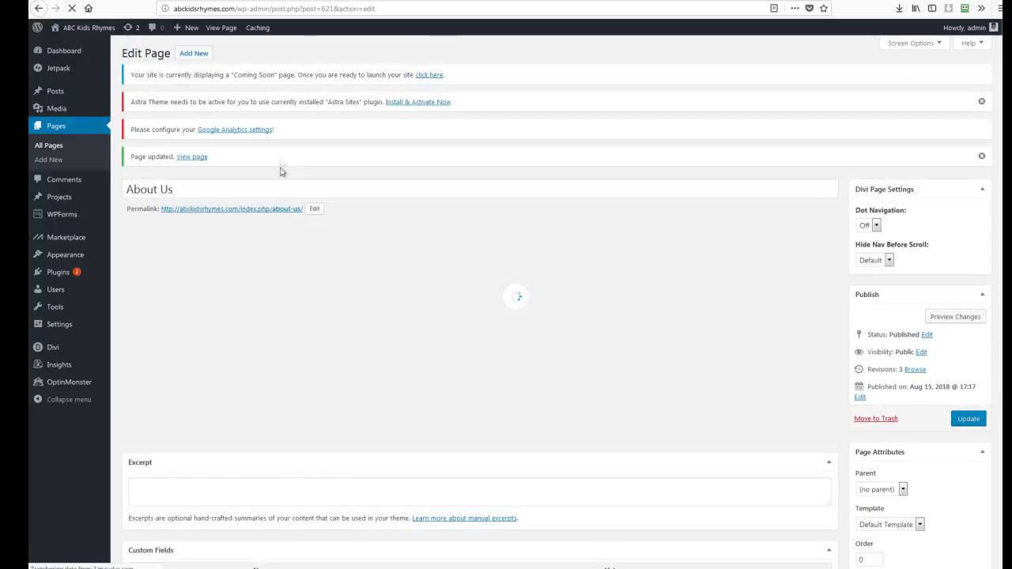
pyautogui.click(273, 208)
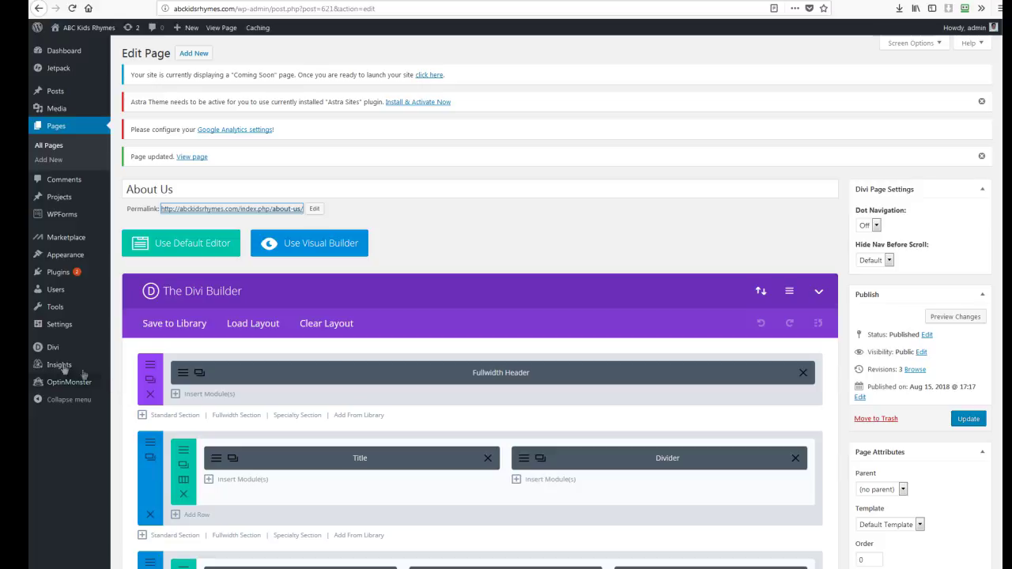
pyautogui.moveTo(63, 348)
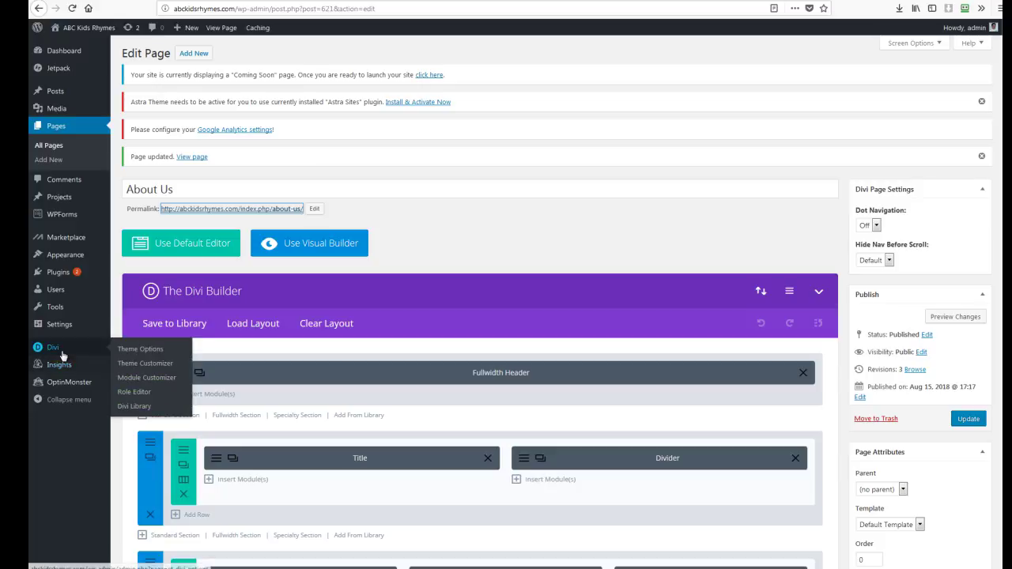
# Step: In Divi Theme Options, browse the Media Library for a logo image
pyautogui.click(155, 356)
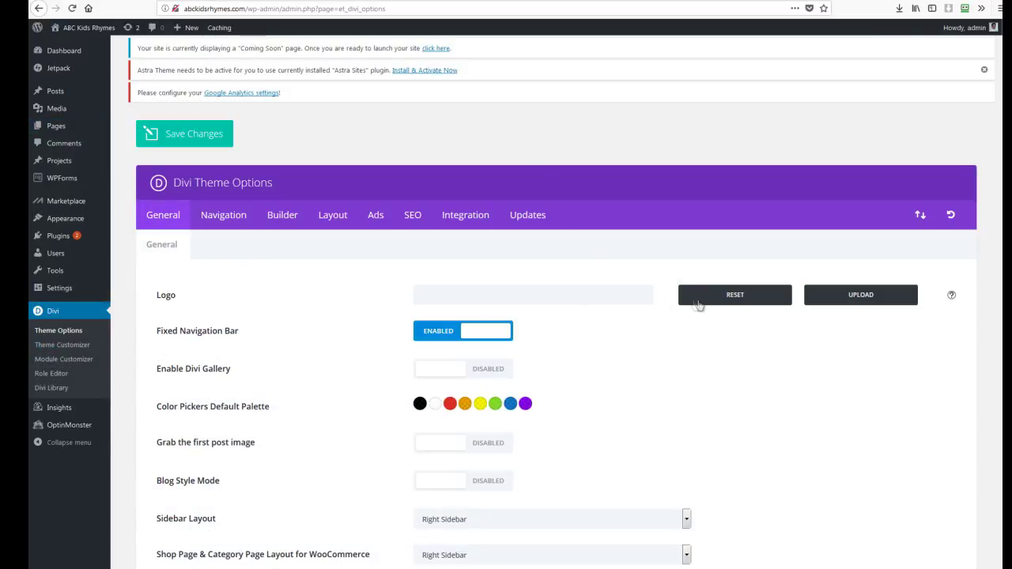
pyautogui.click(861, 295)
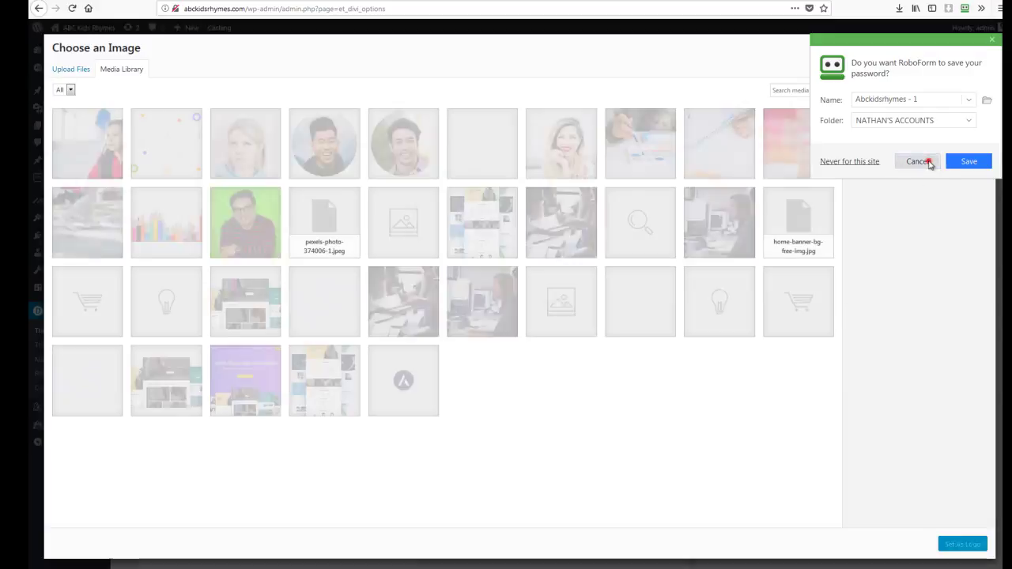
pyautogui.click(922, 162)
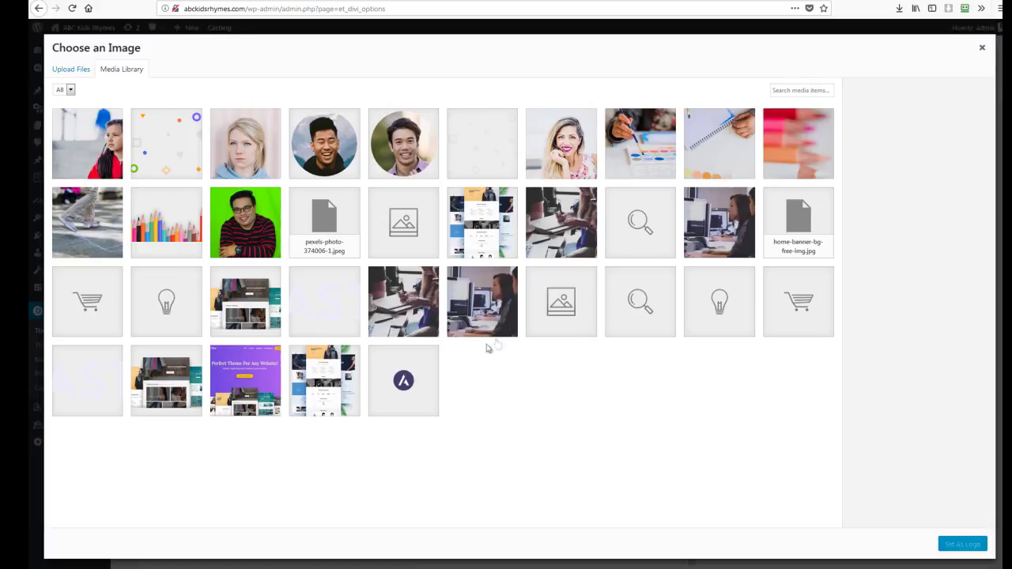
pyautogui.click(411, 385)
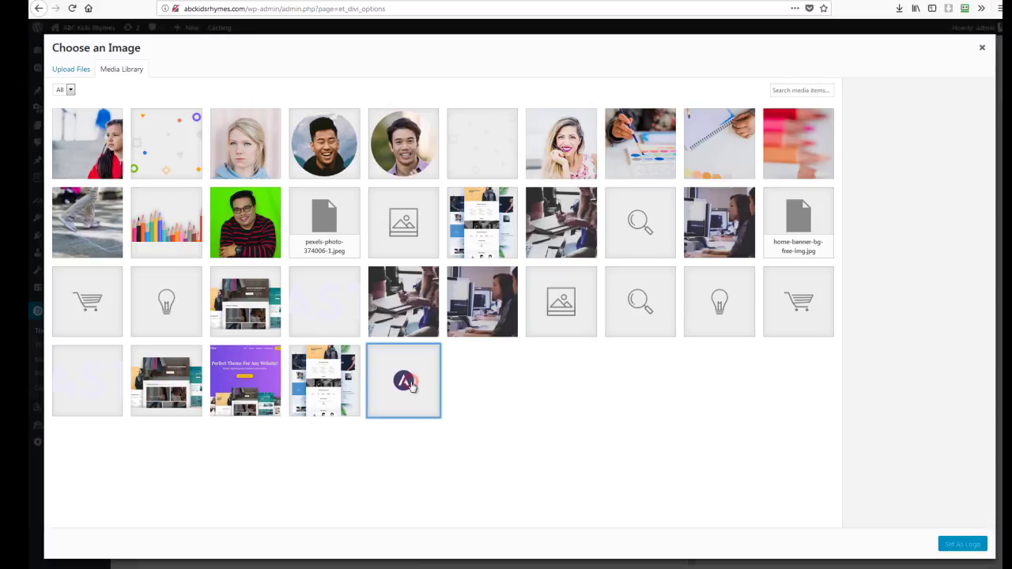
pyautogui.click(412, 412)
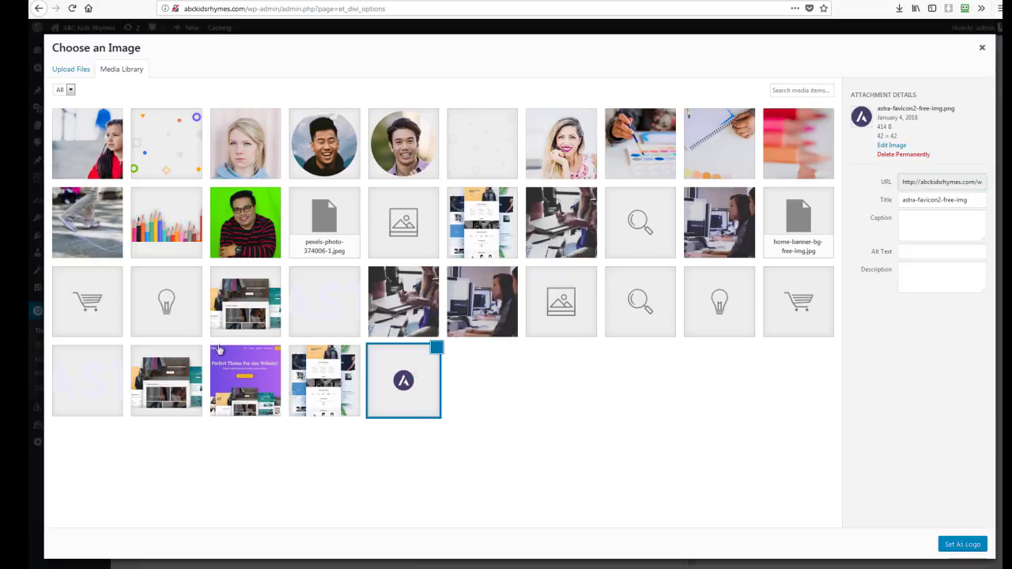
# Step: Set the lightbulb image light-1.png as the logo and save the theme options
pyautogui.click(169, 316)
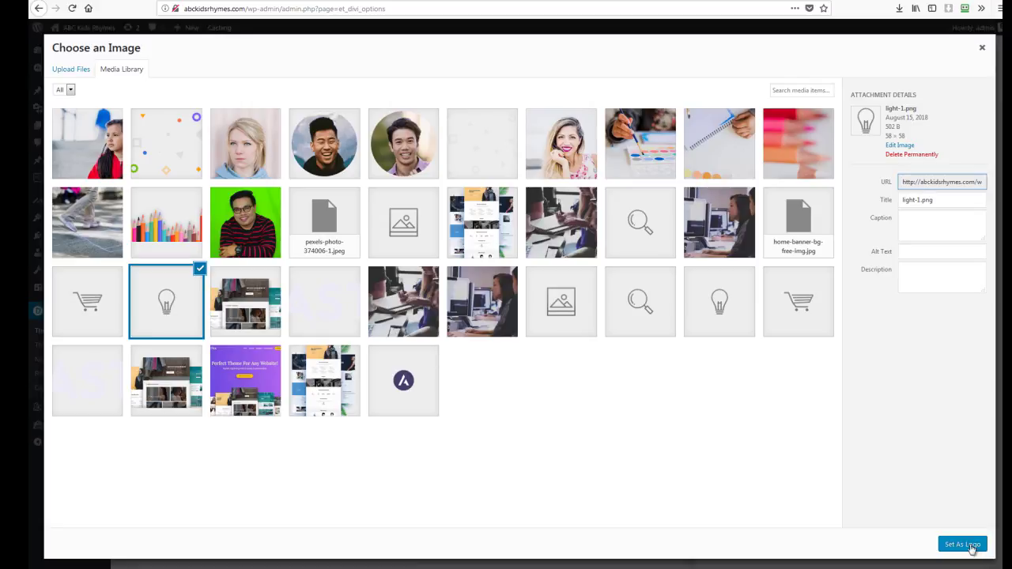
pyautogui.click(963, 545)
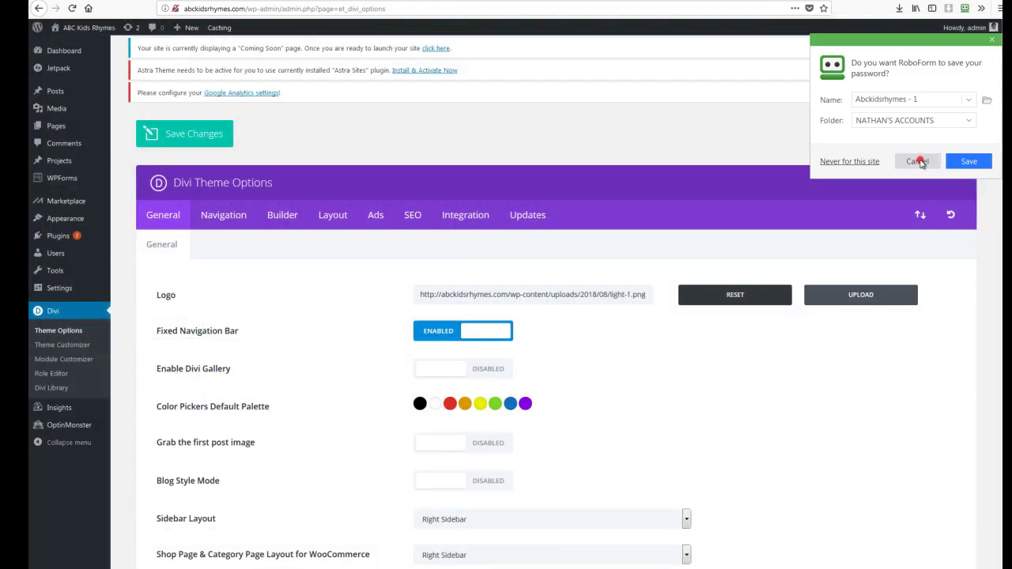
pyautogui.click(916, 161)
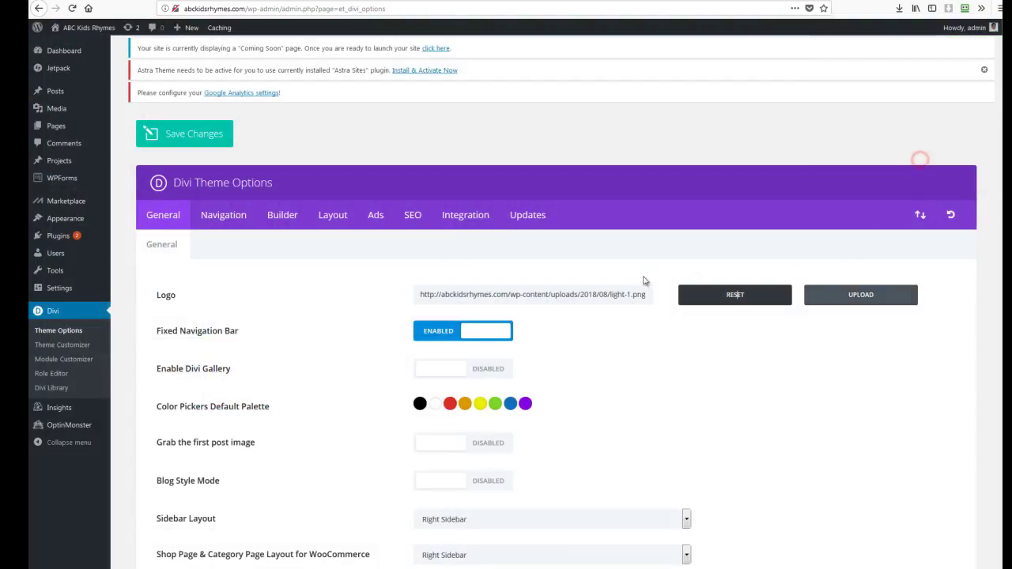
pyautogui.click(180, 136)
pyautogui.click(918, 160)
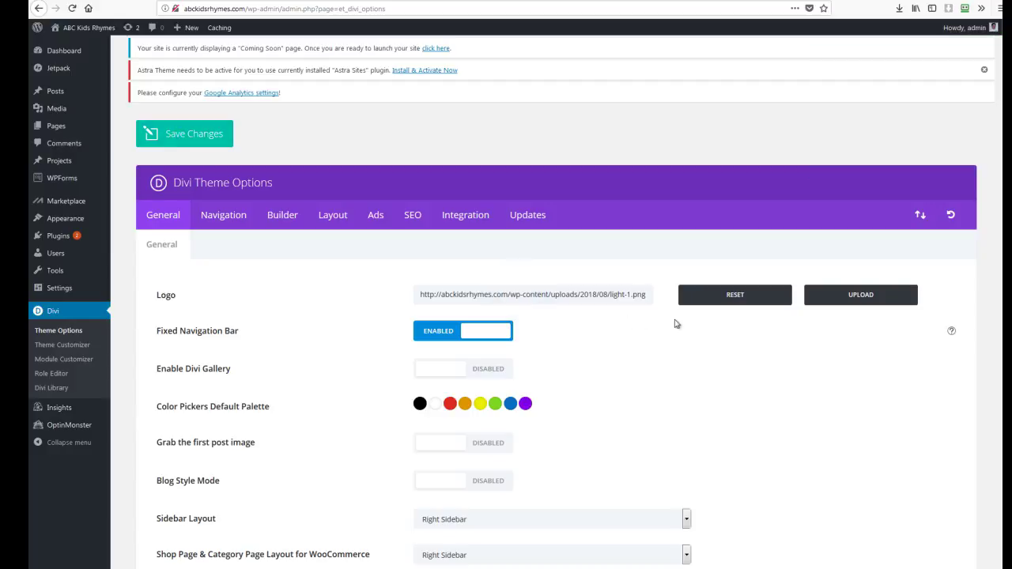
pyautogui.click(198, 140)
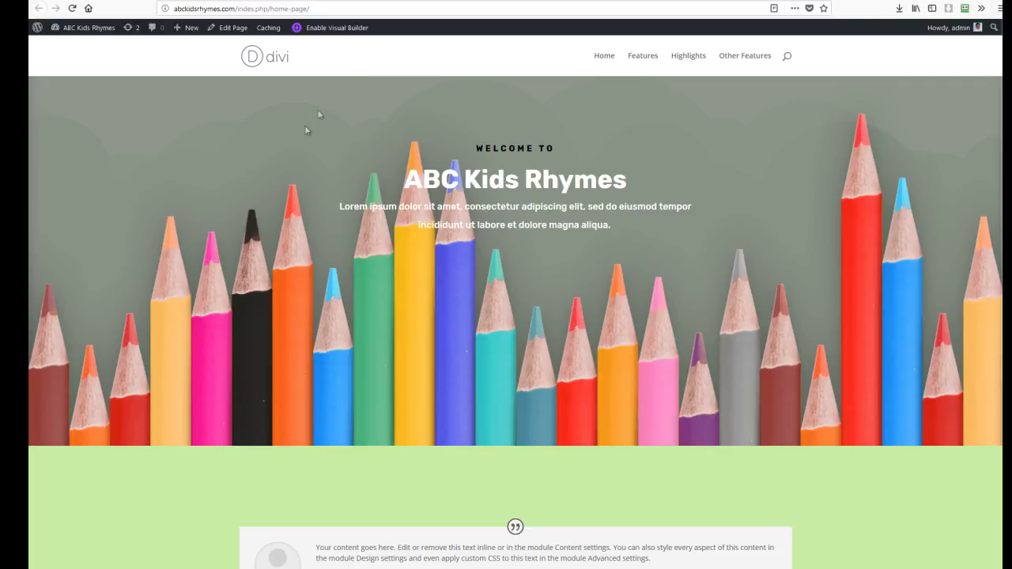
# Step: Reload the live home page and scroll through it to confirm the lightbulb logo in the ABC Kids Rhymes header
pyautogui.rightClick(309, 127)
pyautogui.click(370, 137)
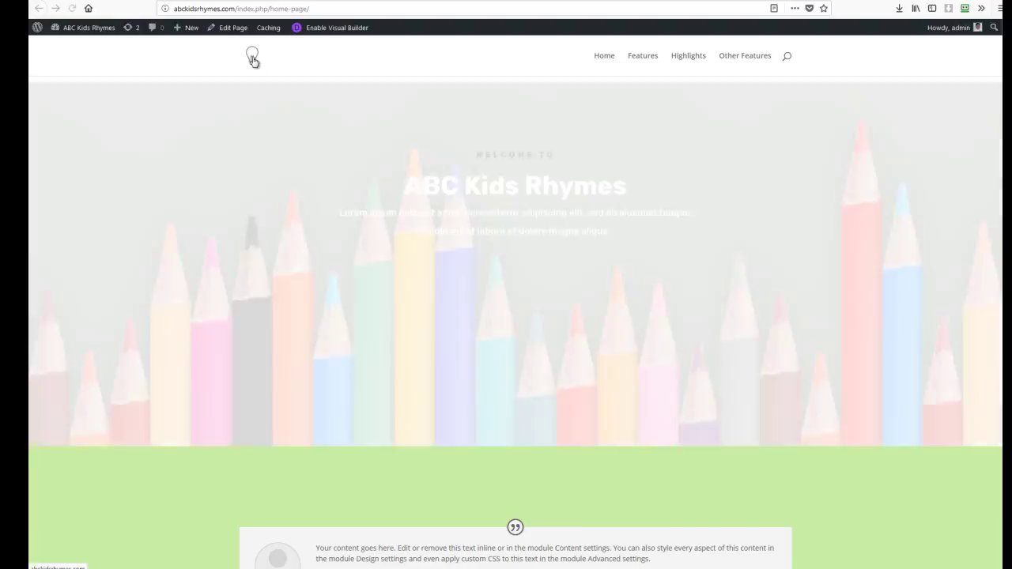
pyautogui.scroll(-3, 322, 265)
pyautogui.scroll(3, 321, 265)
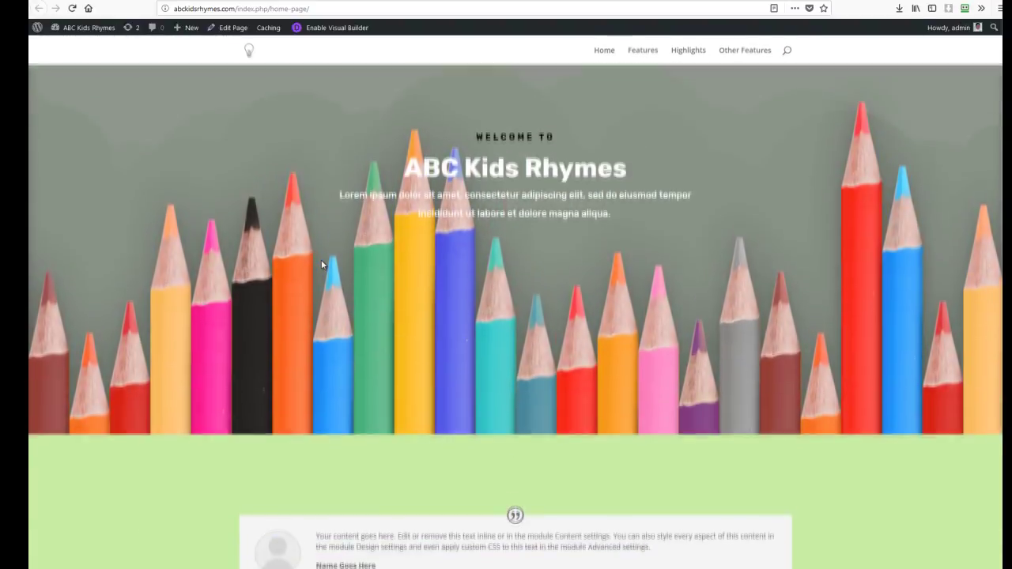
pyautogui.scroll(-4, 322, 260)
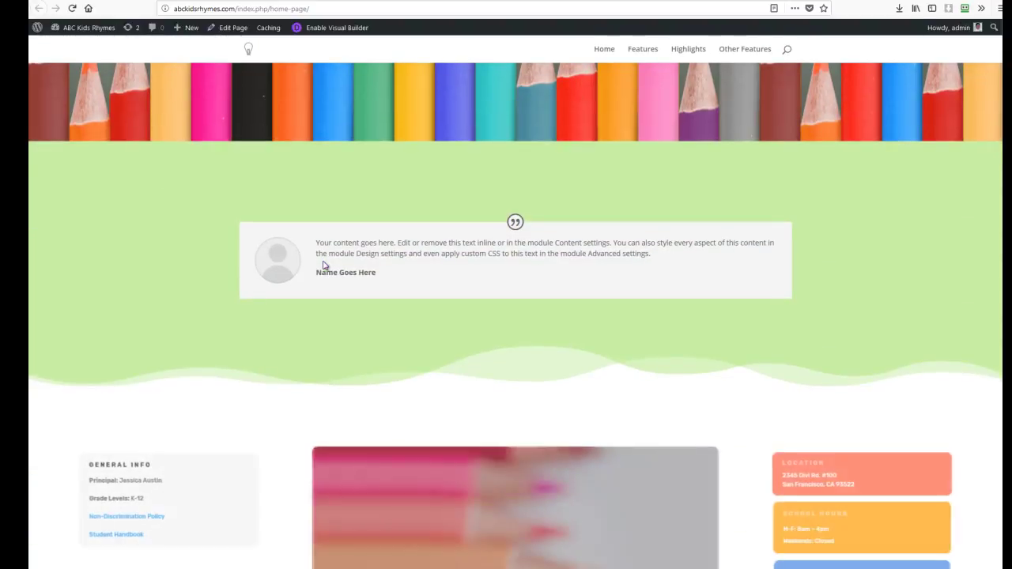
pyautogui.scroll(4, 323, 265)
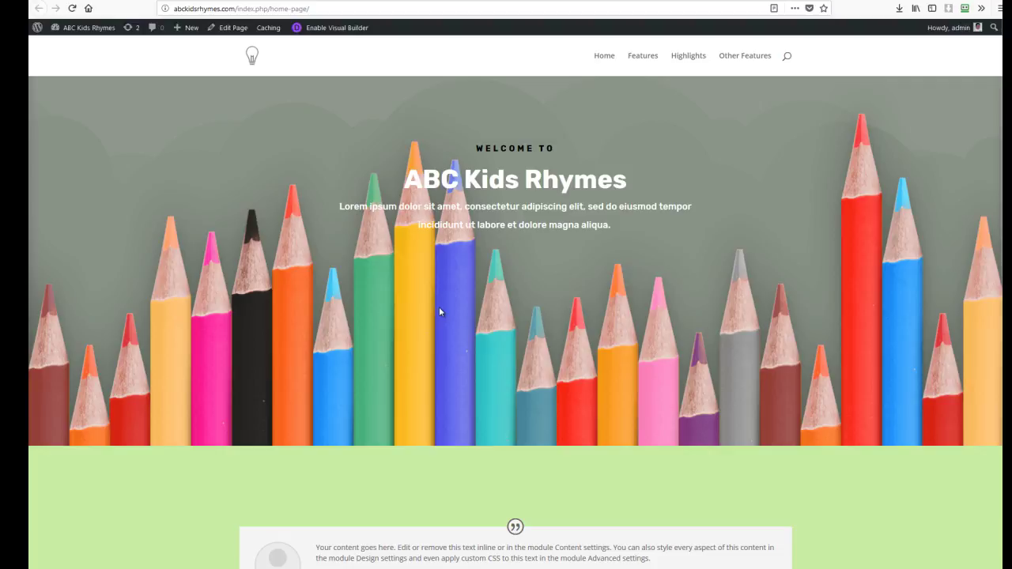
pyautogui.scroll(-6, 439, 311)
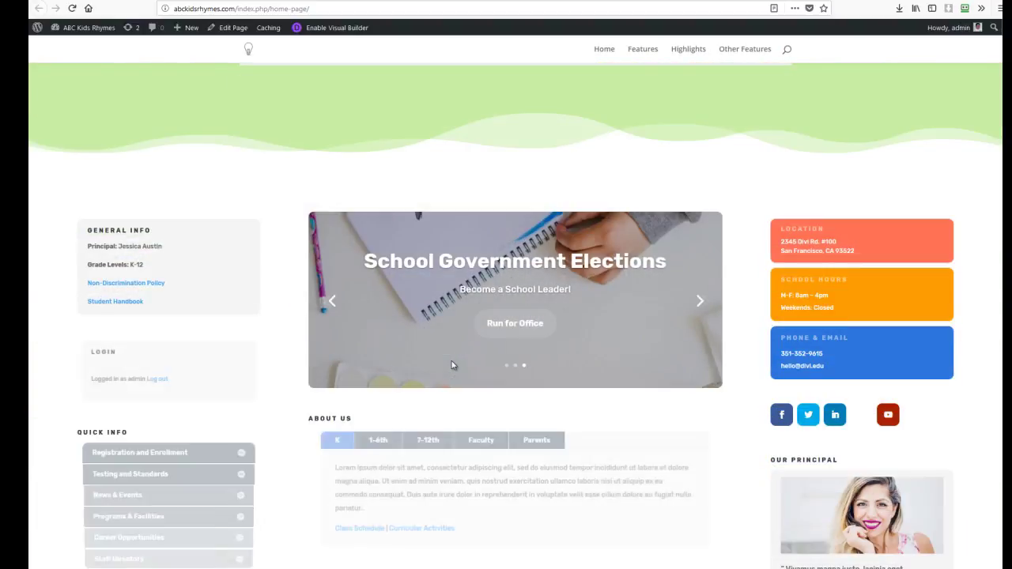
pyautogui.scroll(-4, 451, 361)
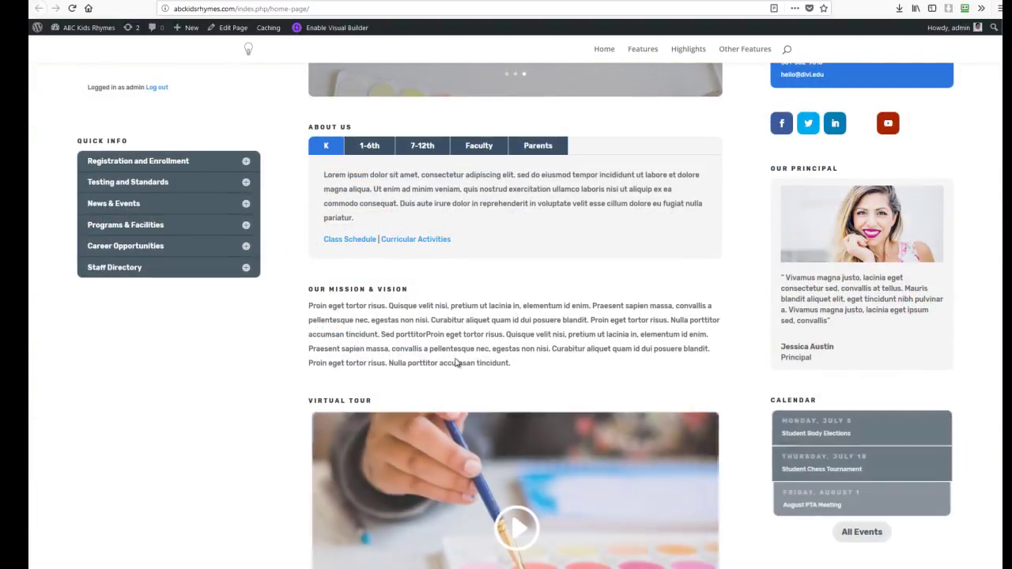
pyautogui.scroll(-7, 514, 316)
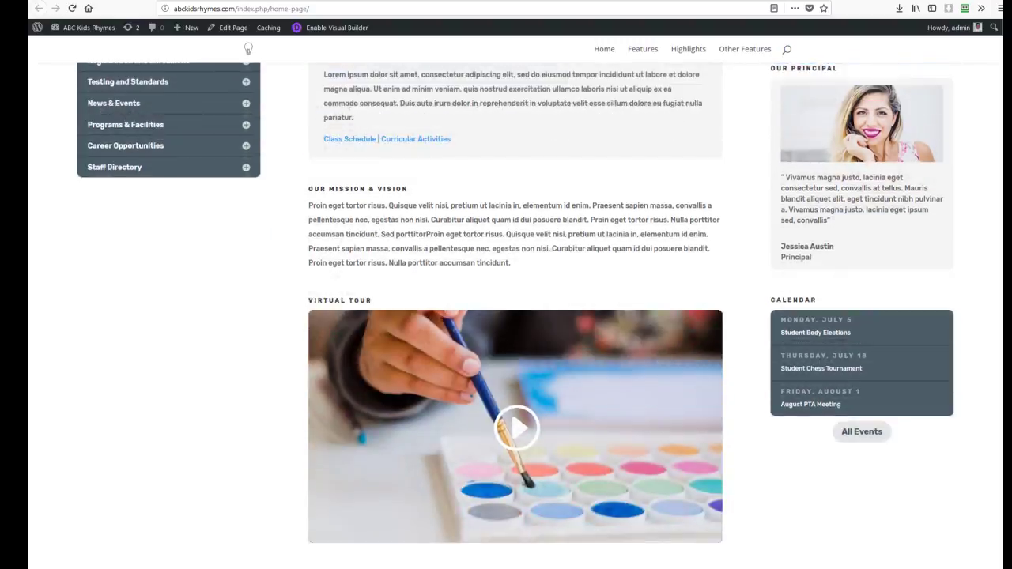
pyautogui.scroll(-10, 514, 316)
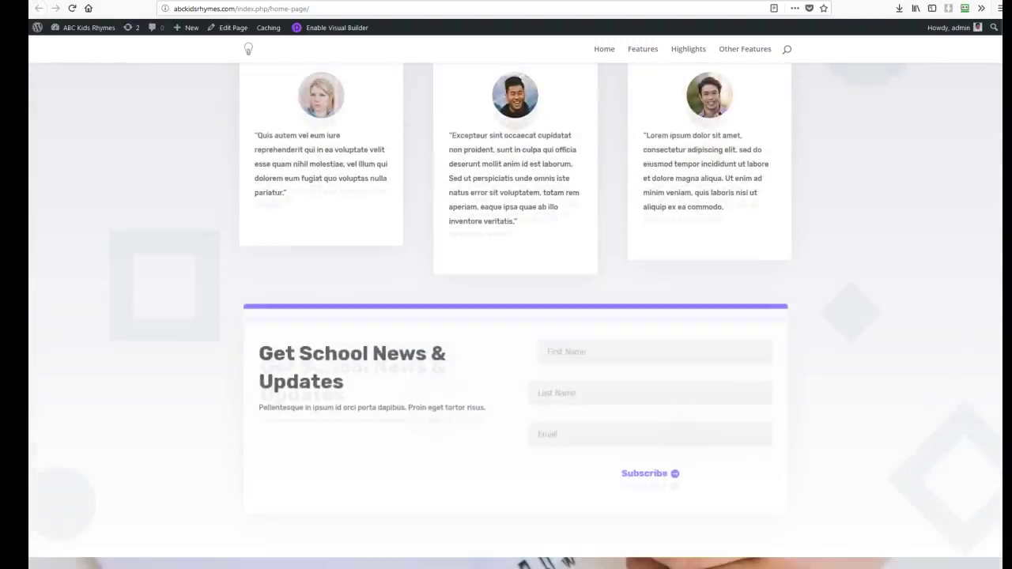